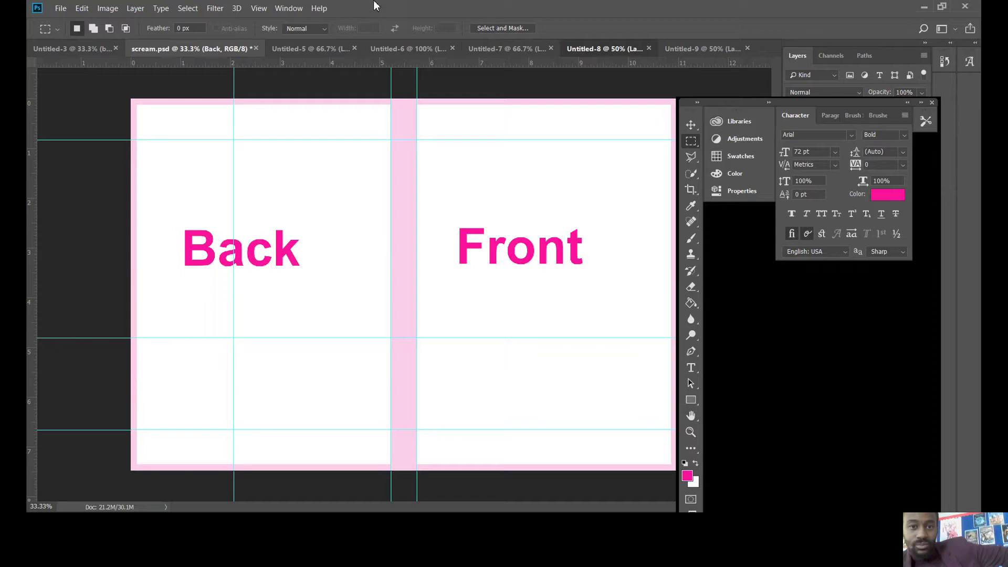
Step: Copy Merged the left half of the foggy forest photo in Untitled-8, then return to Untitled-3
click(507, 49)
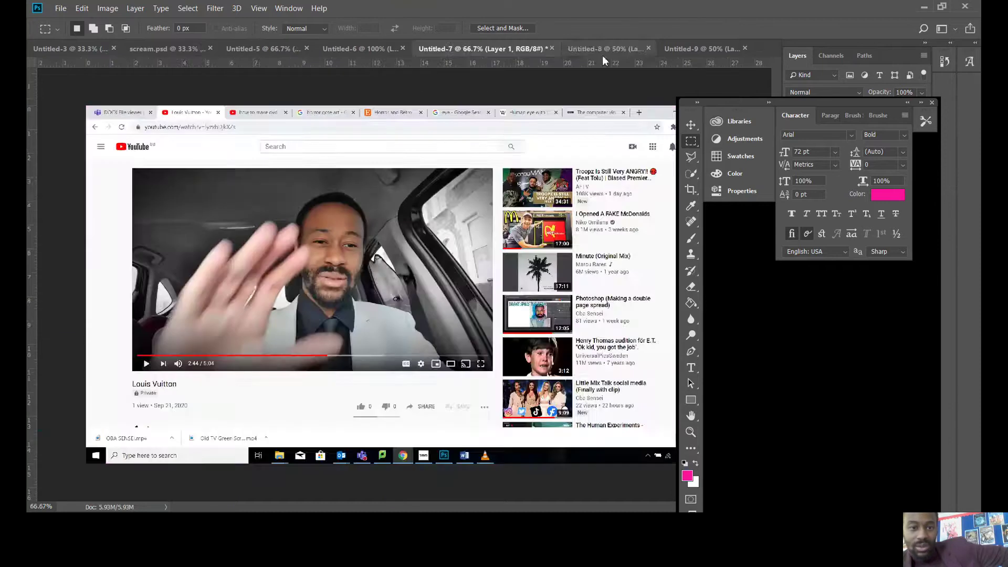
click(603, 55)
drag(148, 81, 424, 507)
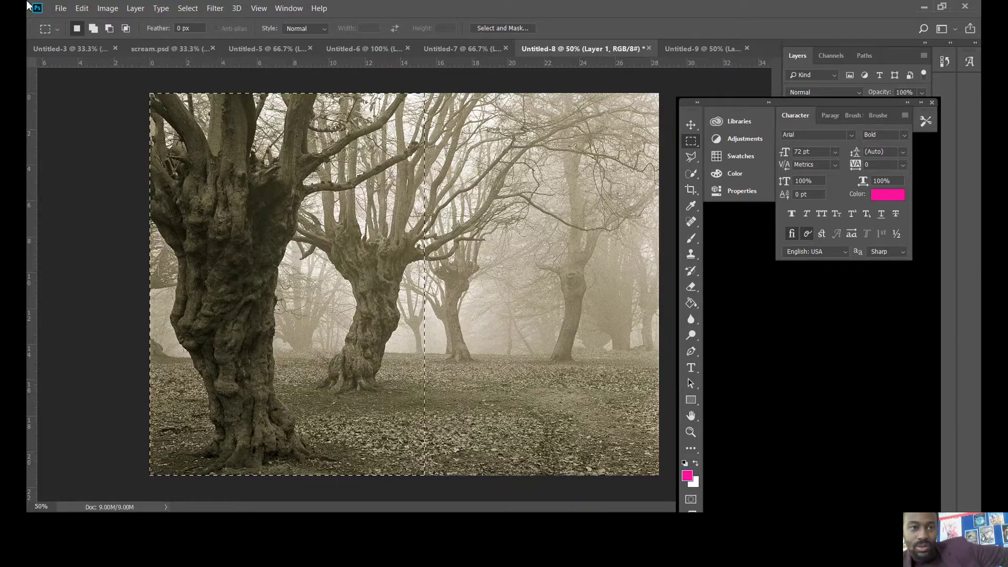
click(81, 9)
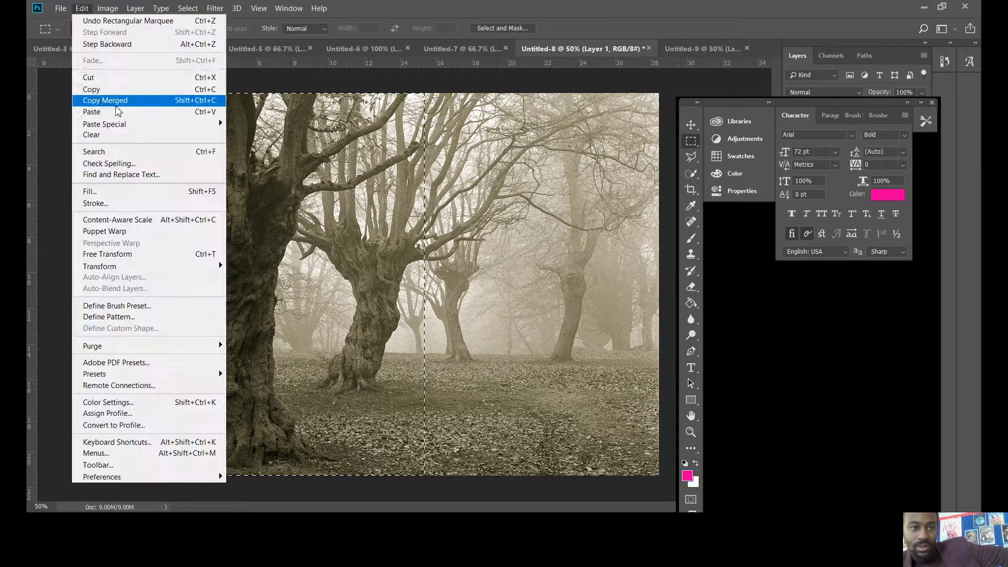
click(117, 101)
click(92, 50)
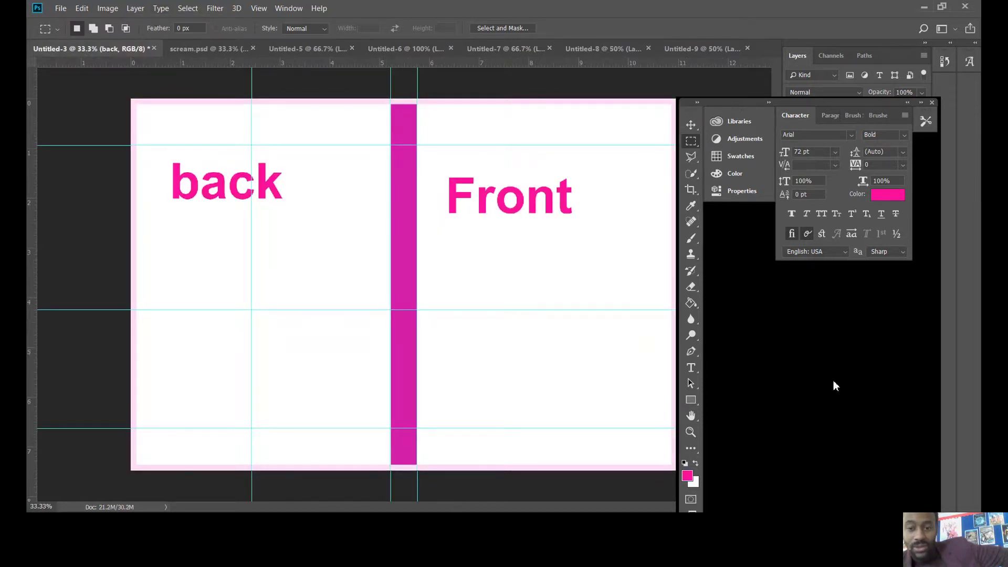
Step: Choose the Paint Bucket tool with foreground colour black (000000)
click(691, 303)
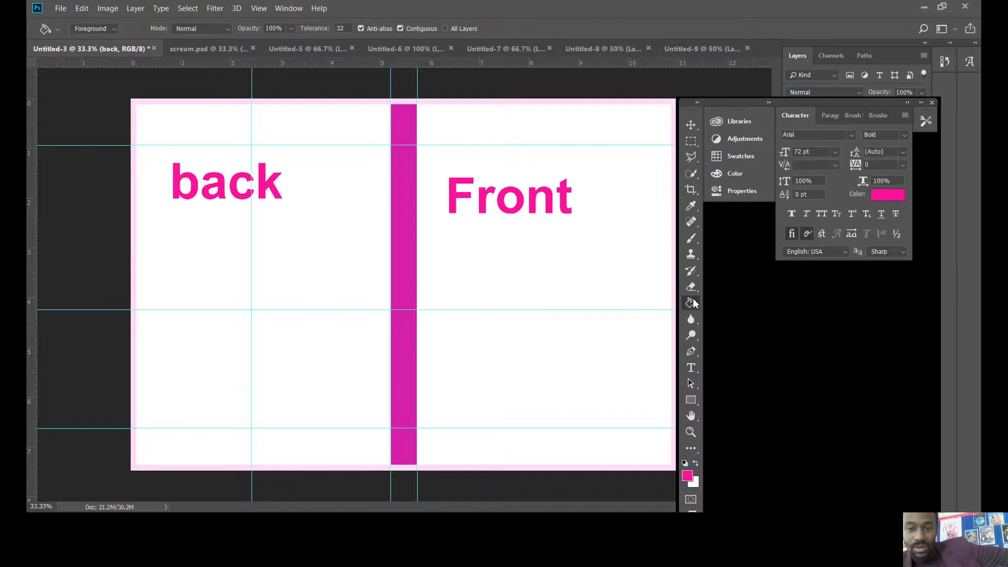
right_click(693, 303)
click(714, 316)
click(689, 475)
drag(621, 292, 666, 365)
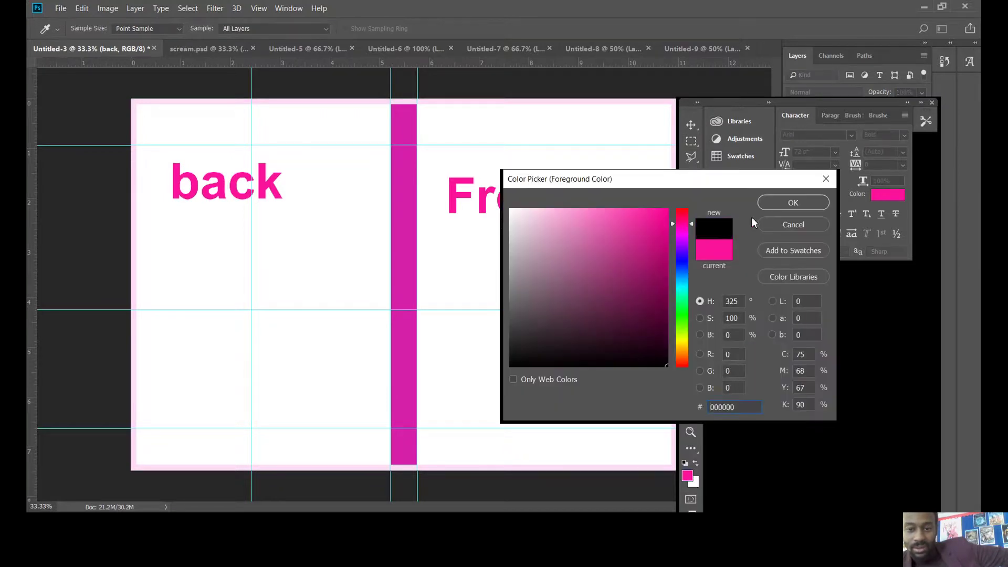
click(770, 204)
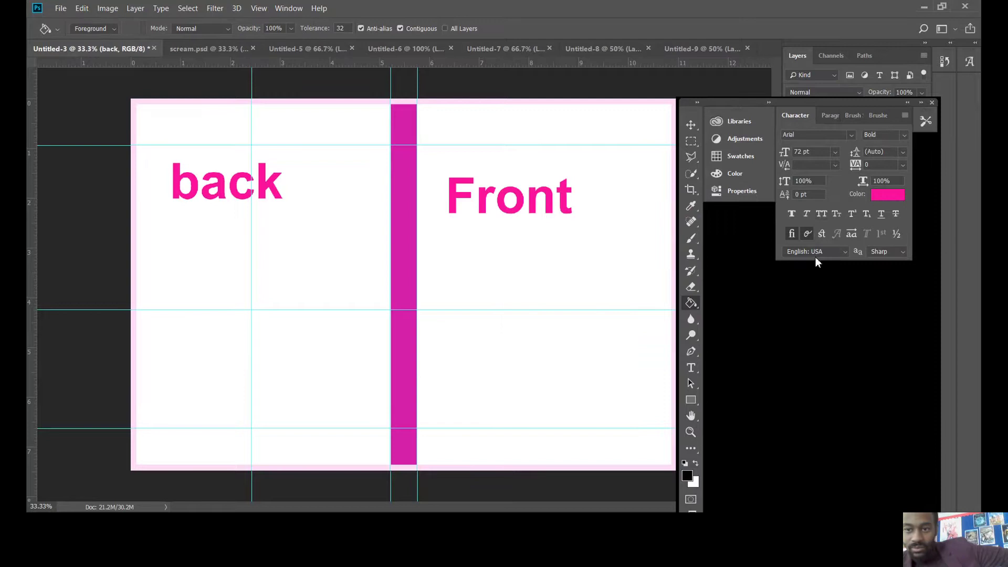
Step: On the Background layer, fill the pink spine and pink border with black
drag(821, 99, 31, 105)
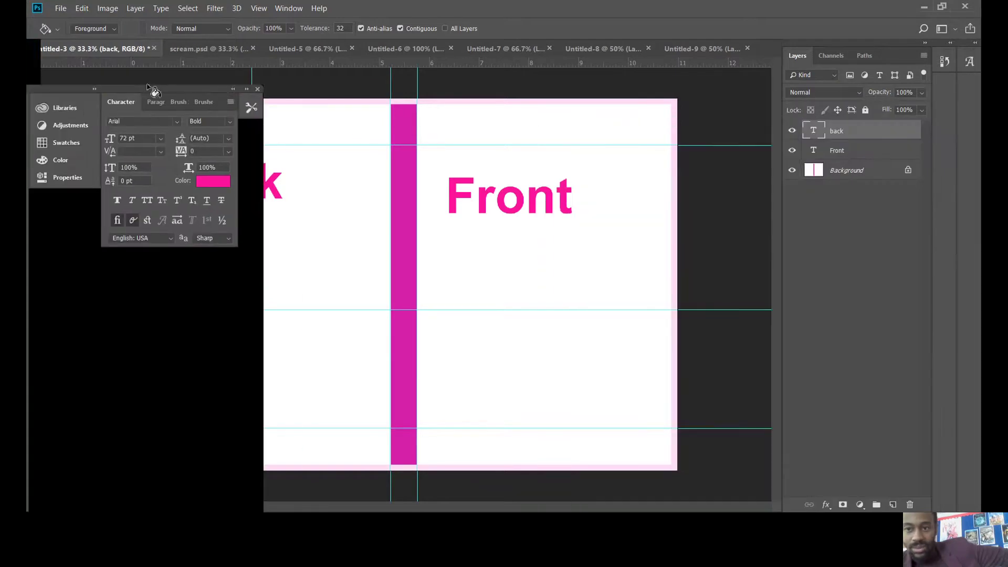
click(849, 175)
click(411, 225)
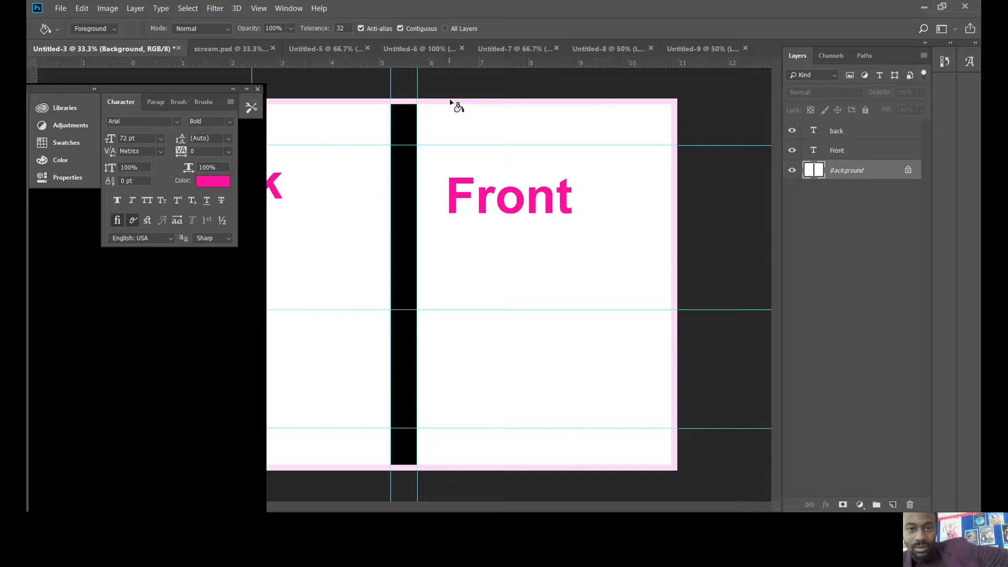
click(451, 102)
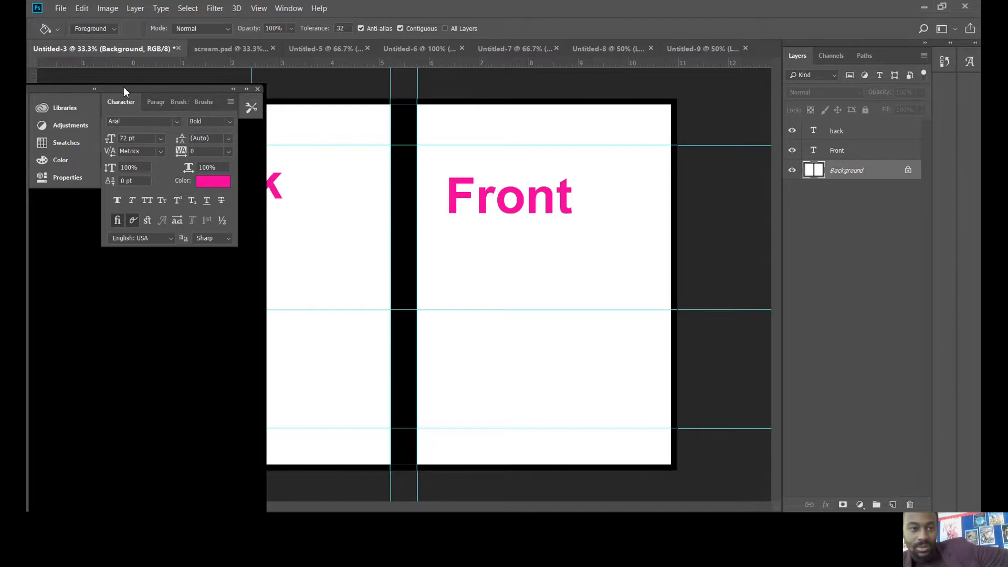
drag(124, 87, 138, 89)
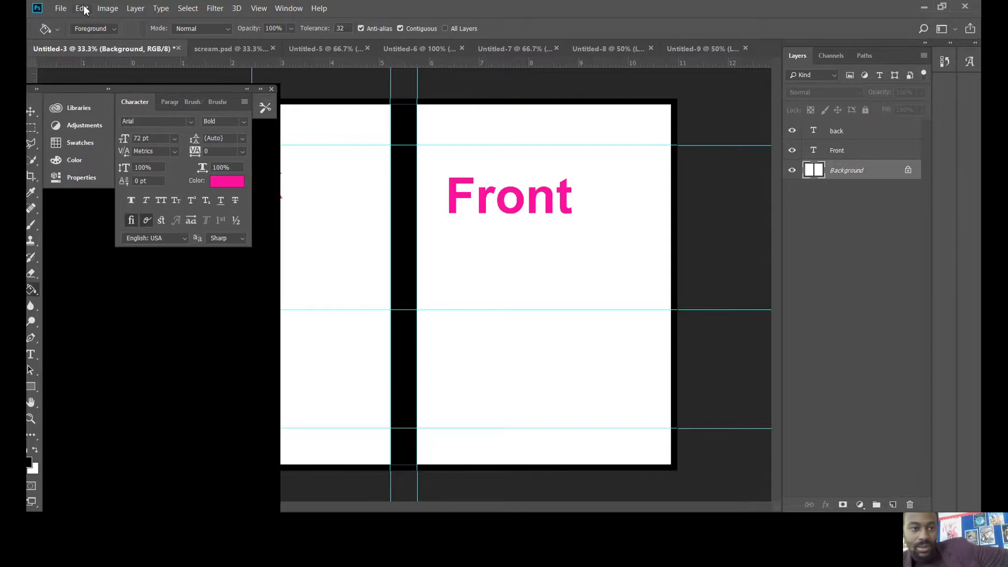
Step: Paste the forest photo as Layer 1, delete the Front text layer, and move the photo to the front cover's top-left
click(84, 11)
click(110, 111)
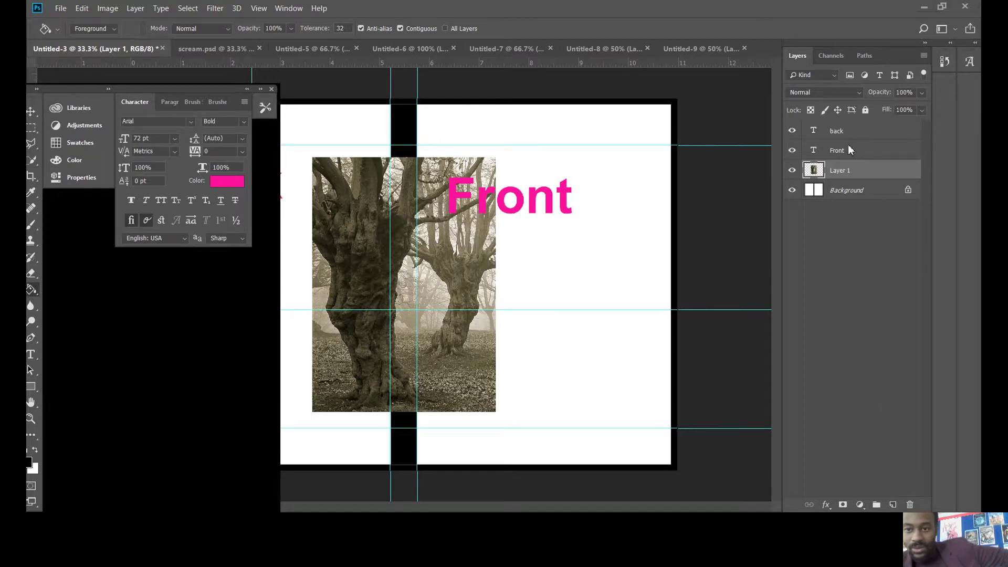
drag(839, 153, 910, 503)
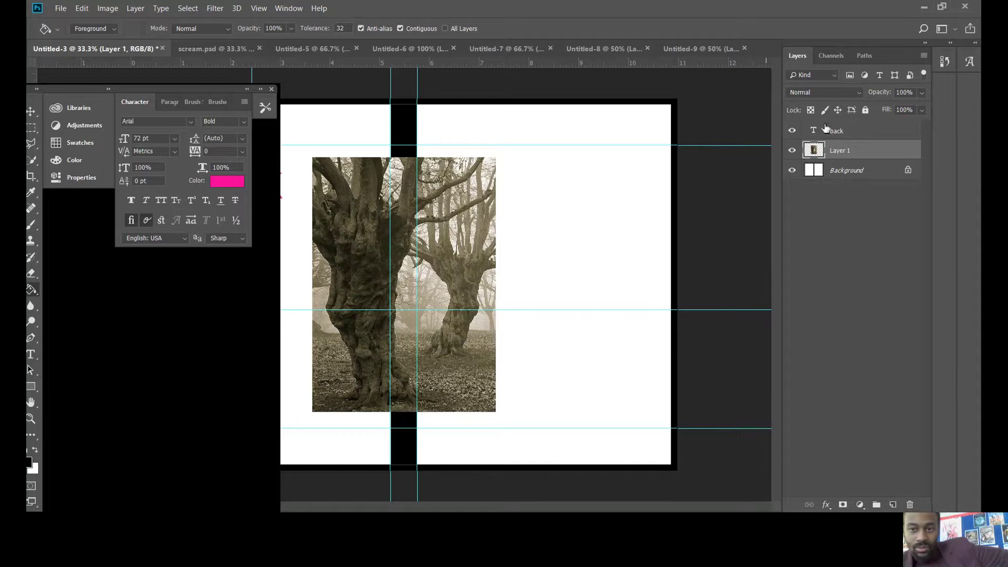
click(31, 110)
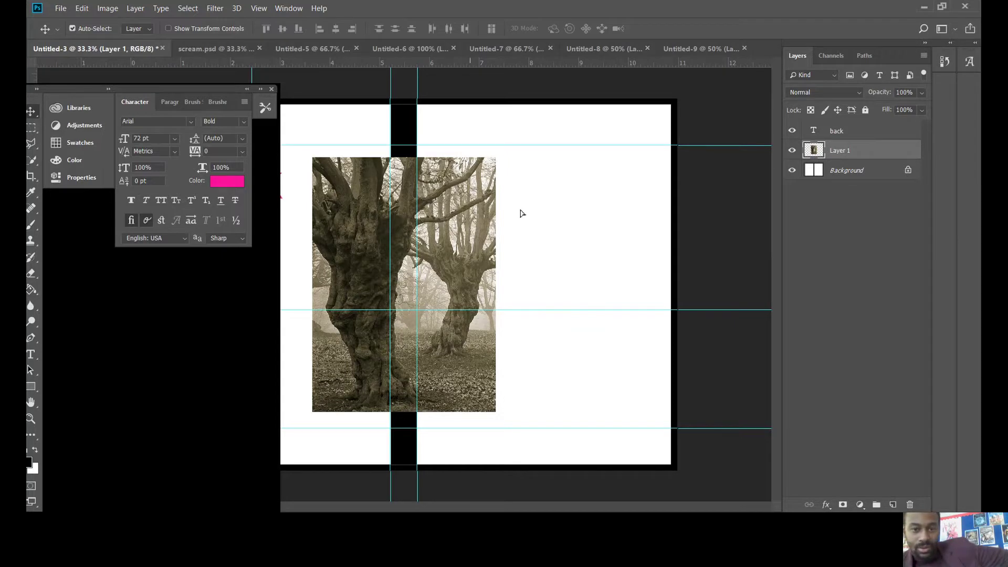
drag(496, 214, 600, 161)
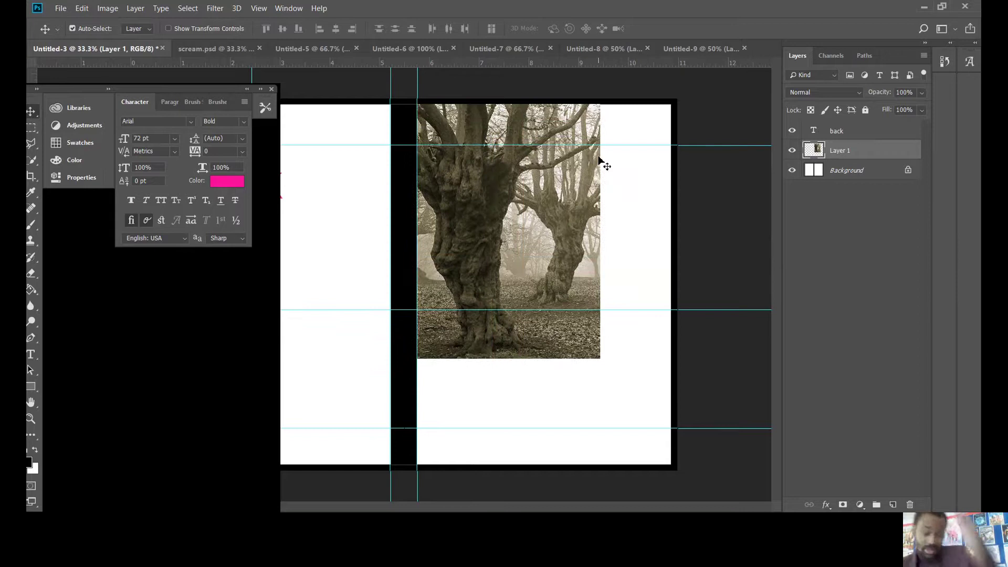
Step: Free Transform the forest photo to fill the front cover panel and apply the scaling
key(ctrl+t)
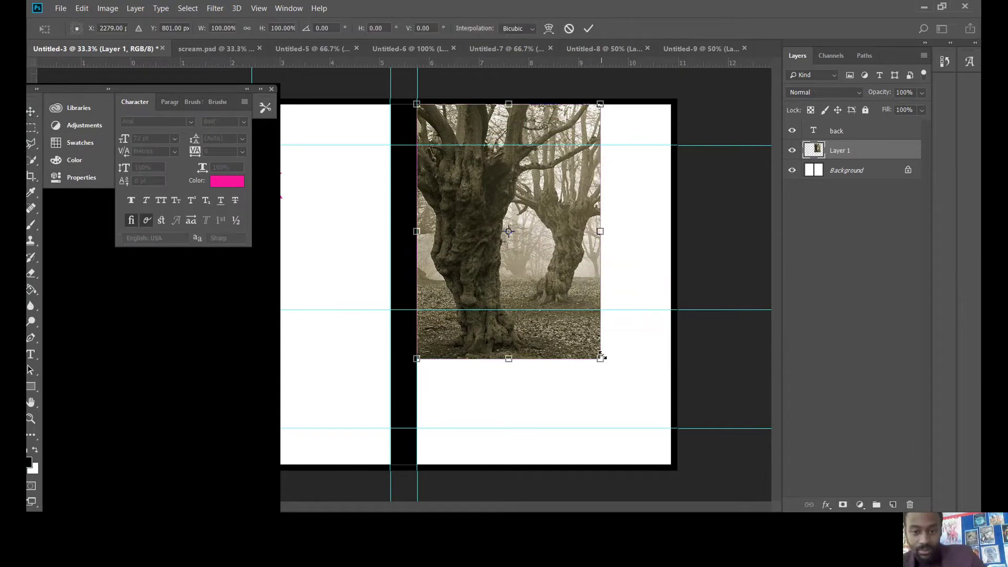
drag(602, 361, 672, 466)
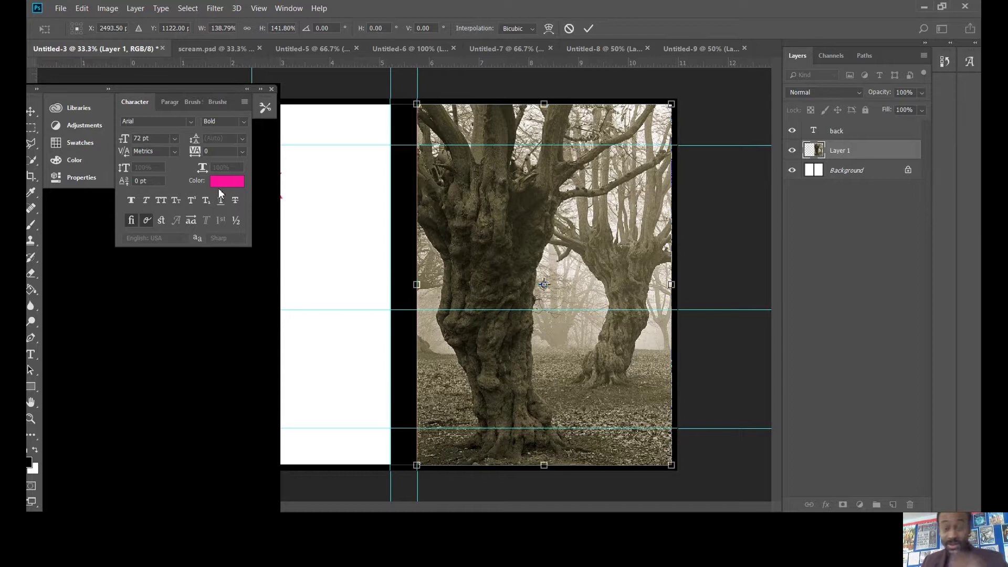
click(31, 131)
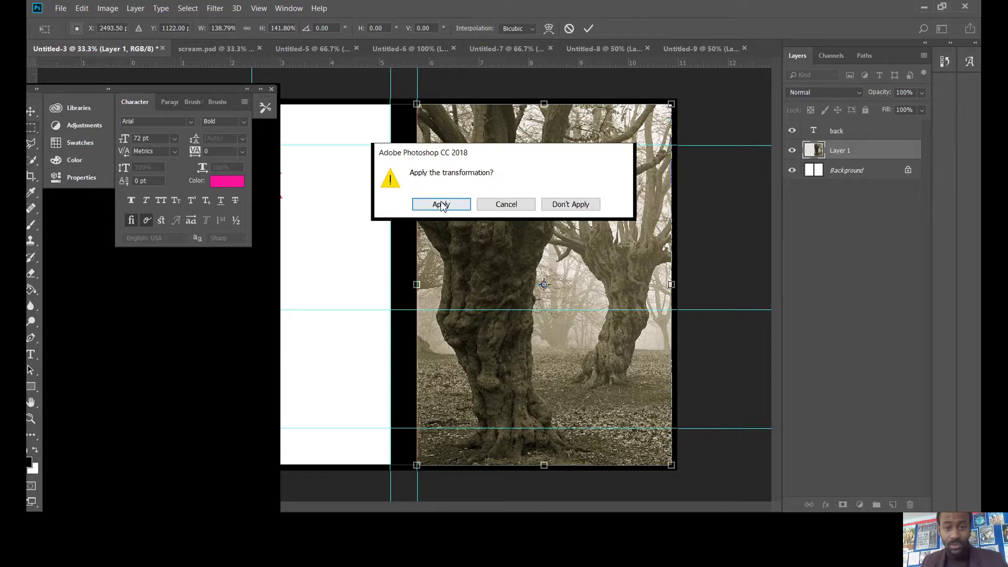
click(439, 203)
Step: Copy Merged the screaming-faces painting in Untitled-6 and return to the Untitled-3 layout
click(593, 48)
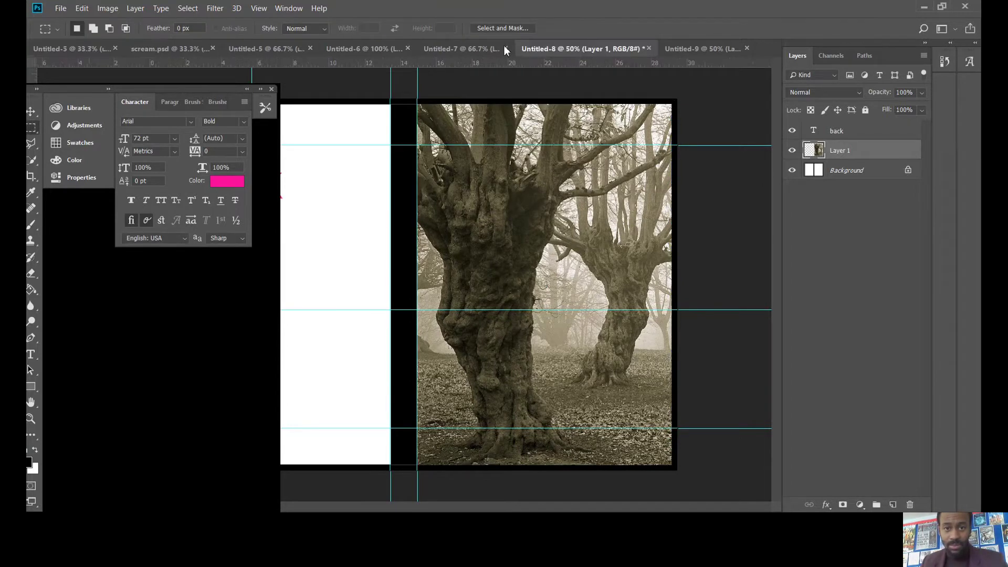
click(473, 48)
click(680, 49)
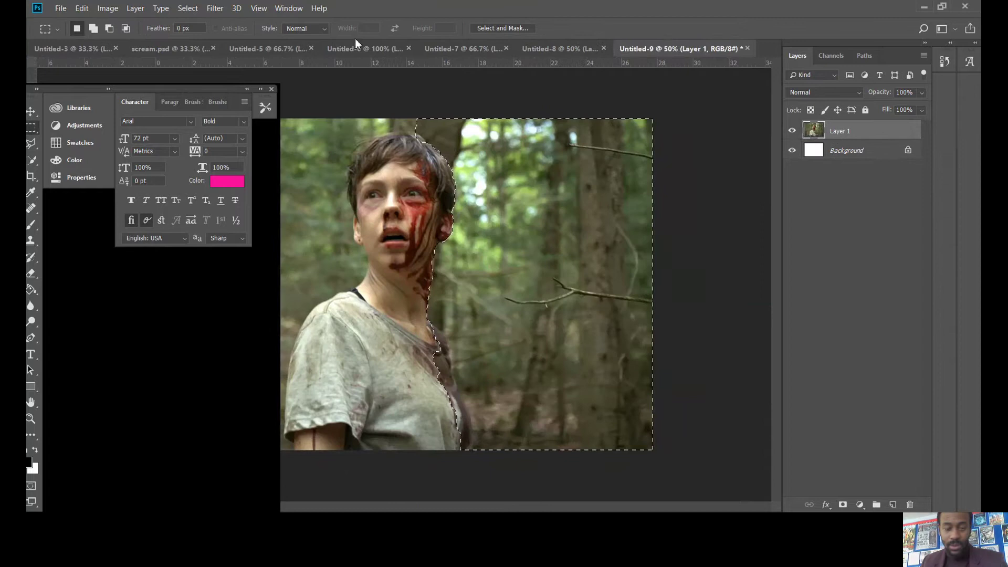
click(242, 48)
click(179, 49)
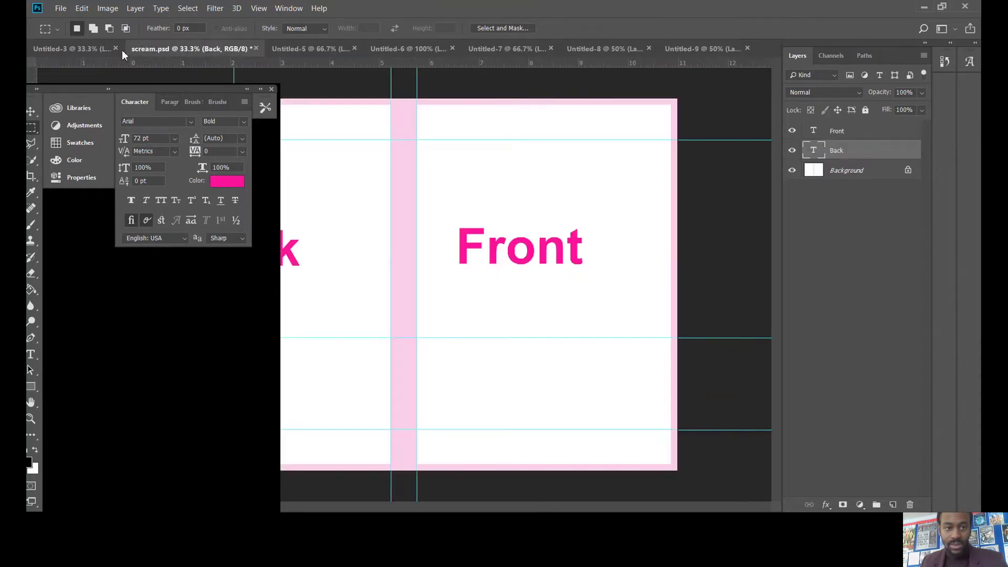
click(91, 53)
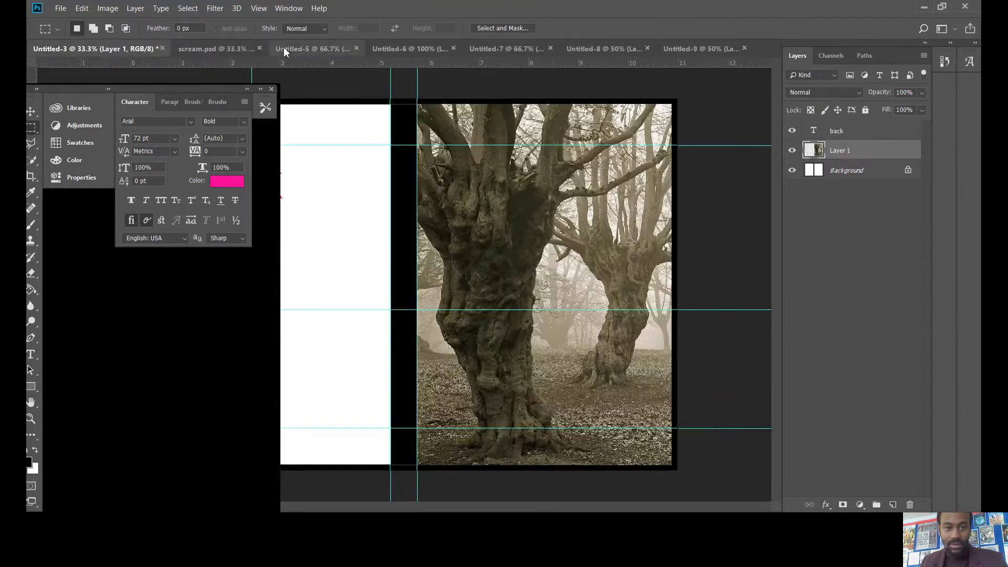
click(320, 50)
click(420, 50)
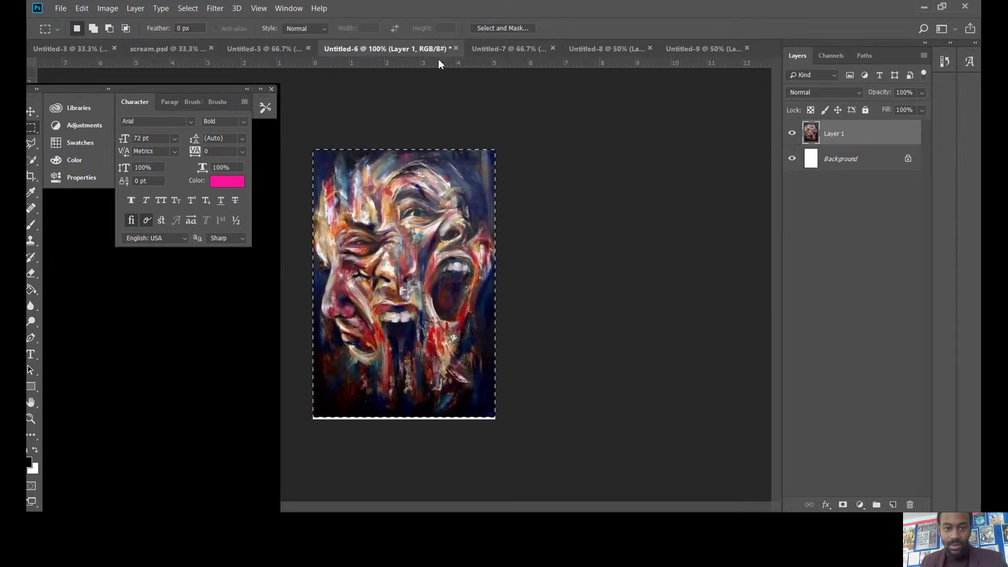
click(81, 9)
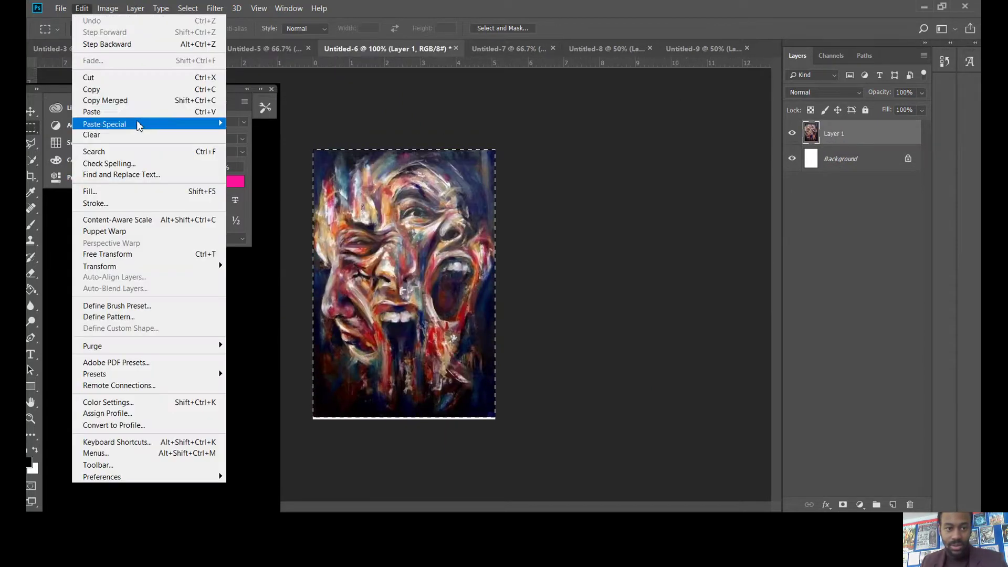
click(142, 104)
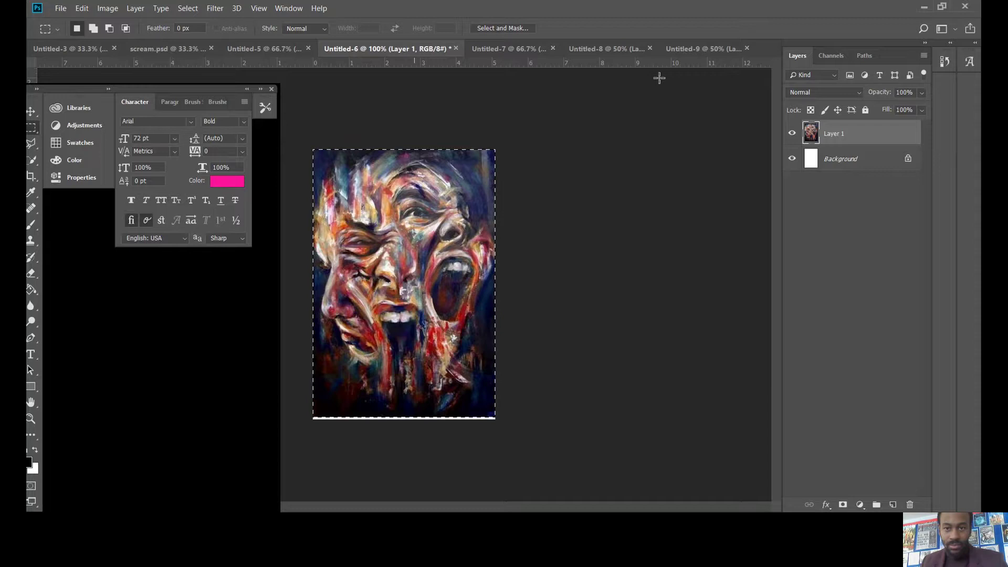
click(246, 48)
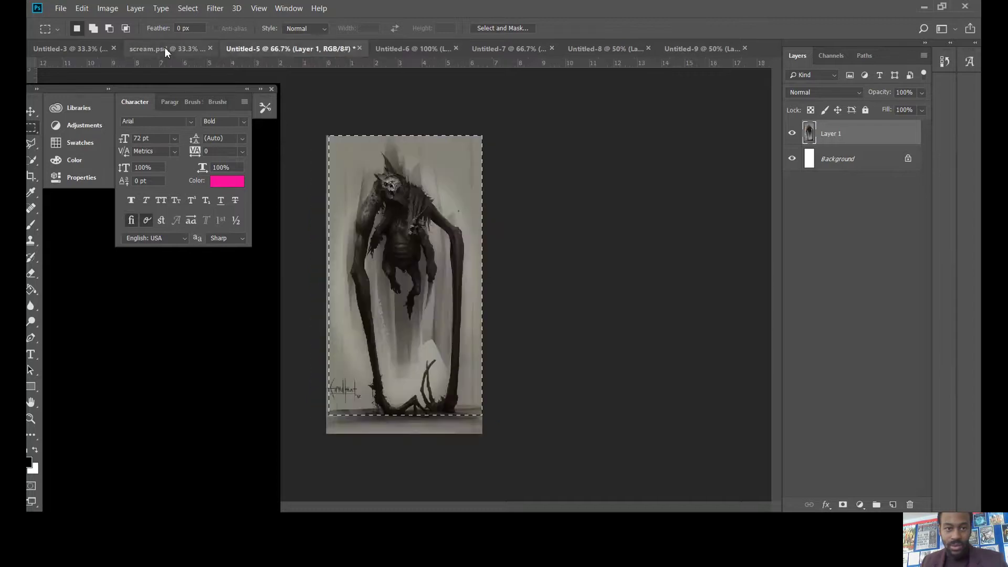
click(133, 49)
click(84, 51)
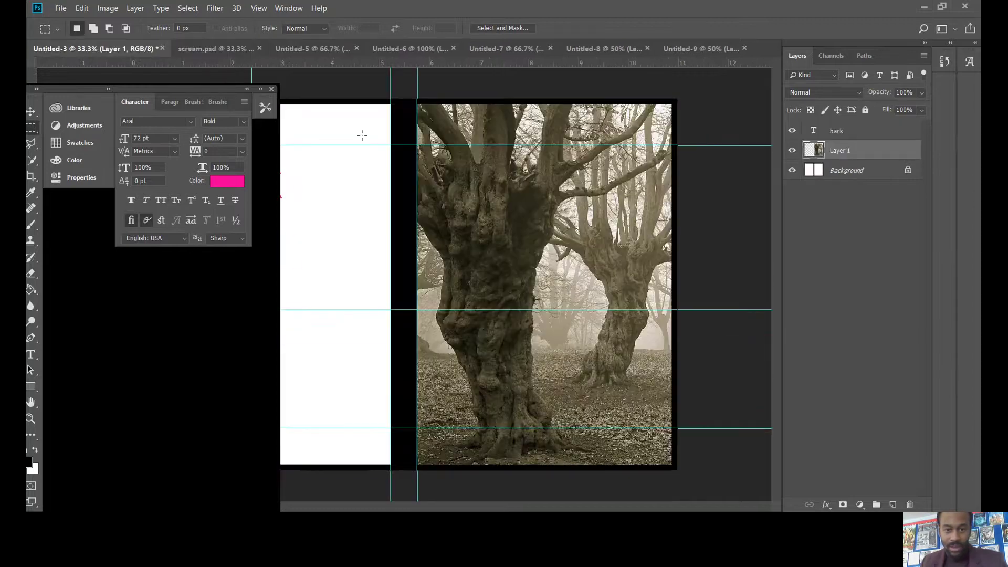
Step: Paste the scream painting as Layer 2, scale it up onto the back cover, and apply the transform
click(82, 11)
click(90, 108)
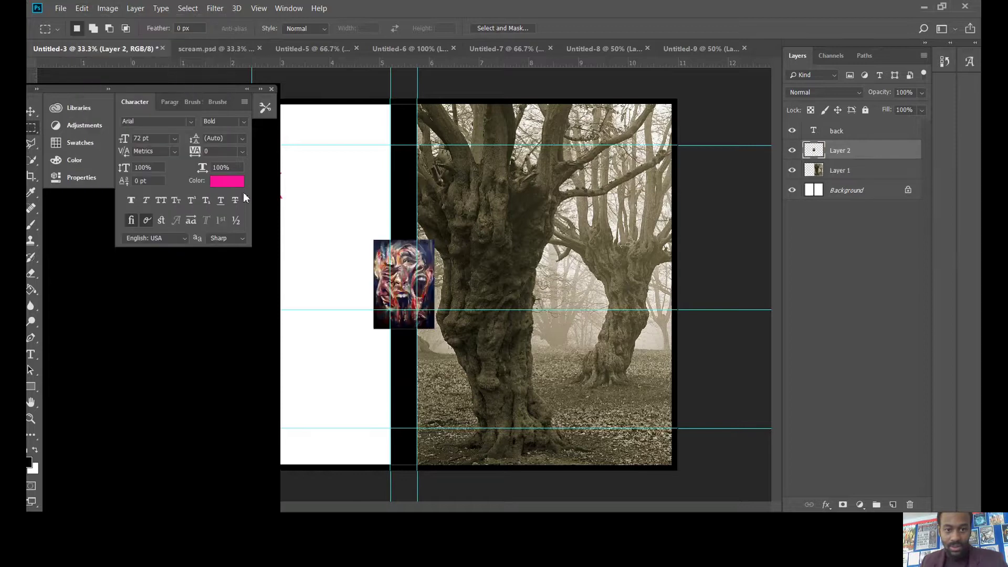
key(ctrl+t)
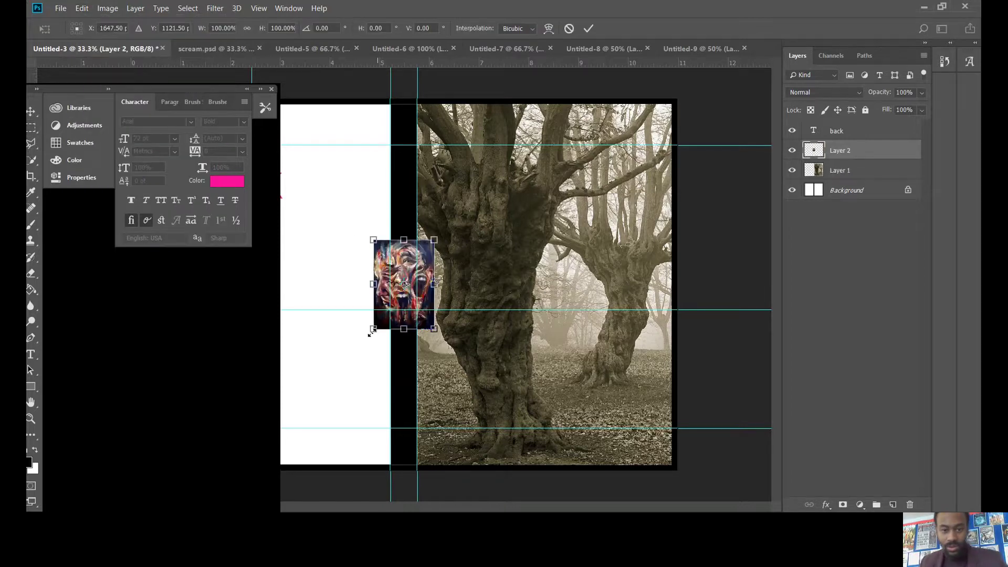
drag(337, 352, 296, 465)
drag(332, 371, 232, 365)
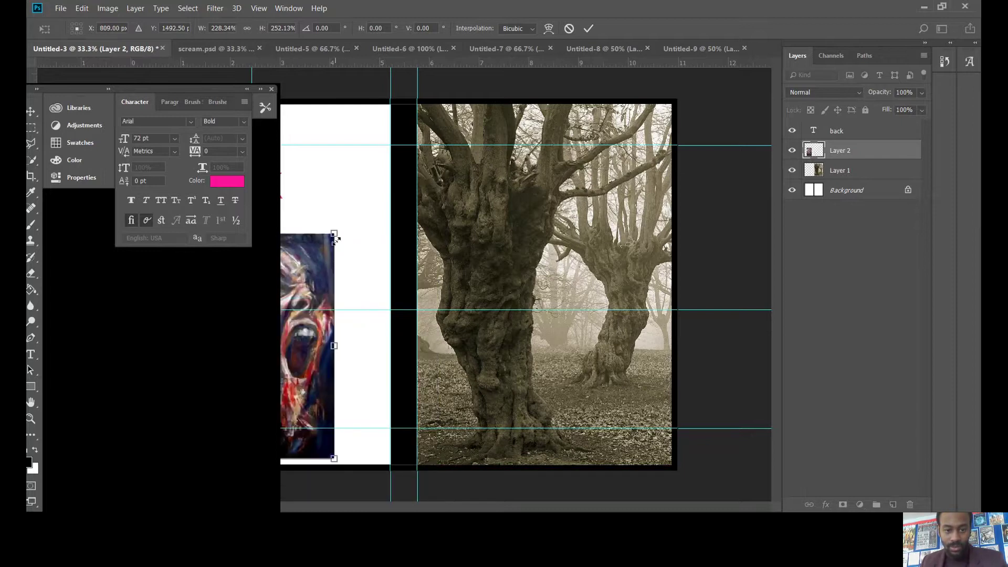
mouse_move(377, 194)
mouse_down()
mouse_move(396, 157)
mouse_move(383, 190)
mouse_up()
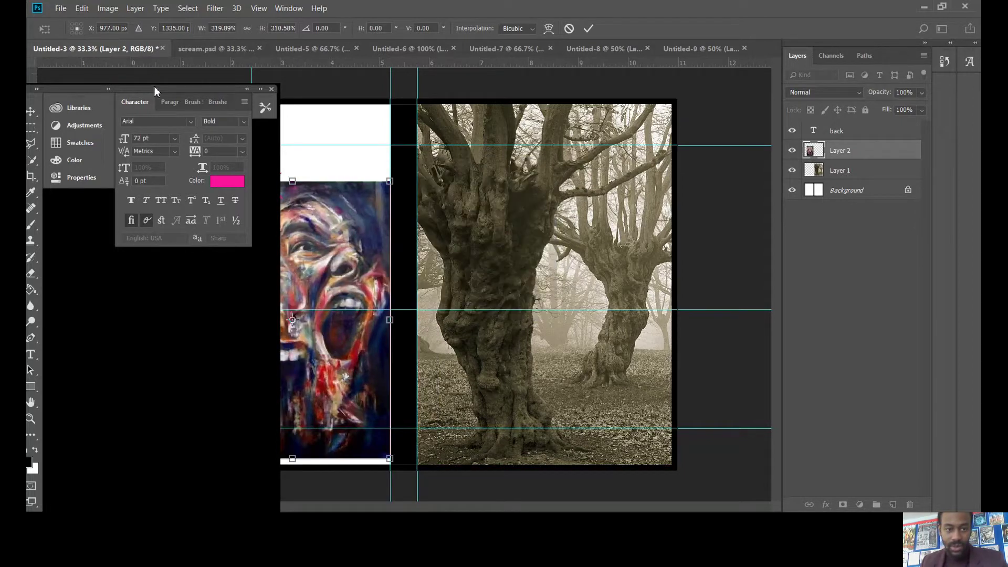
drag(155, 92, 750, 87)
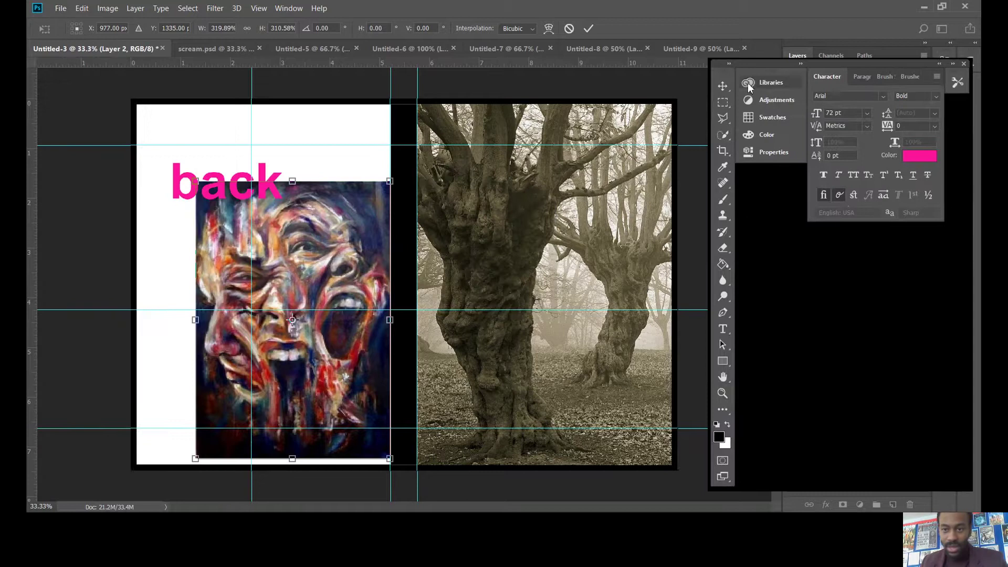
click(723, 104)
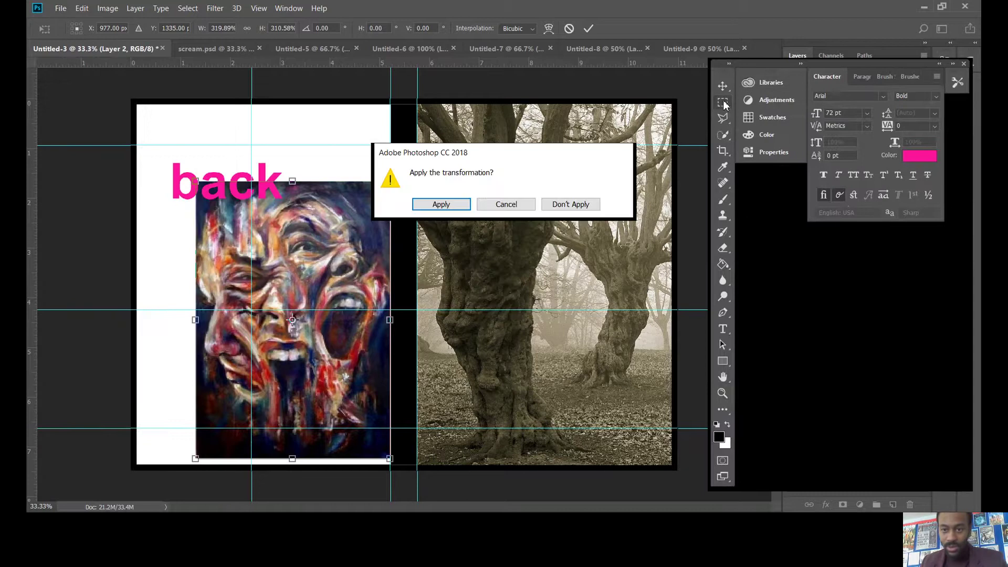
click(435, 204)
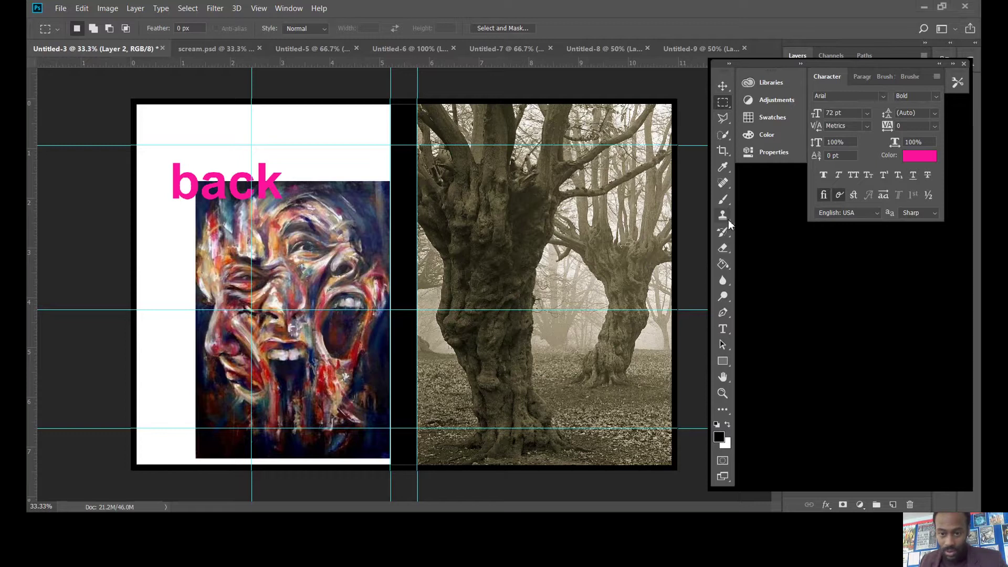
Step: With the Clone Stamp tool, clone face paint onto the trunk hollow and add a mouth and eyes
click(722, 215)
right_click(729, 219)
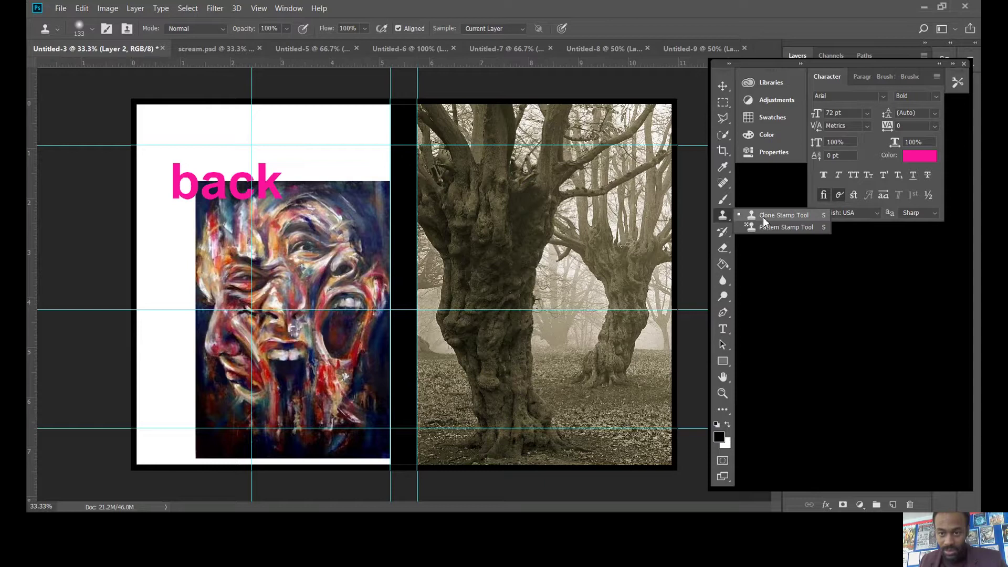
click(764, 216)
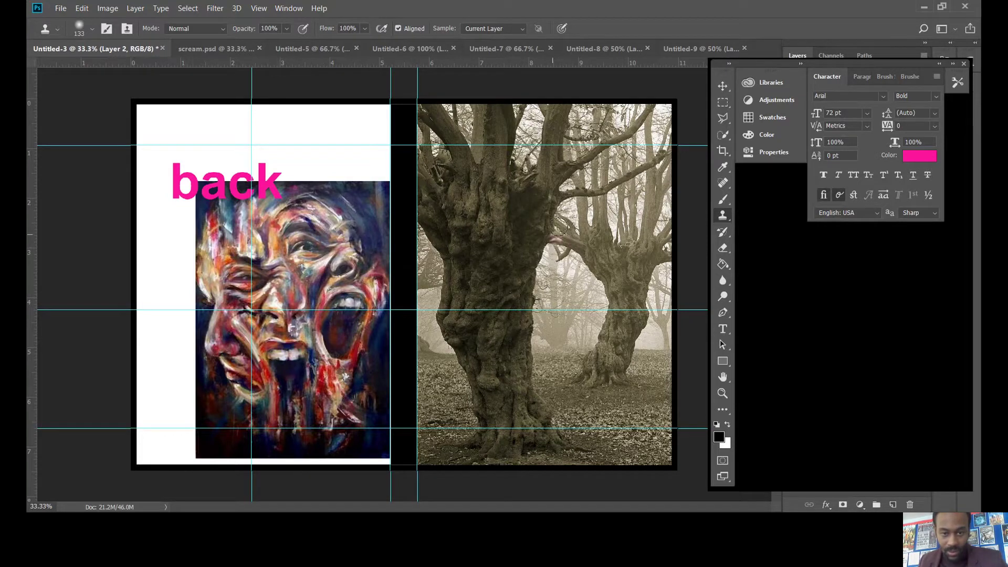
drag(535, 231, 510, 238)
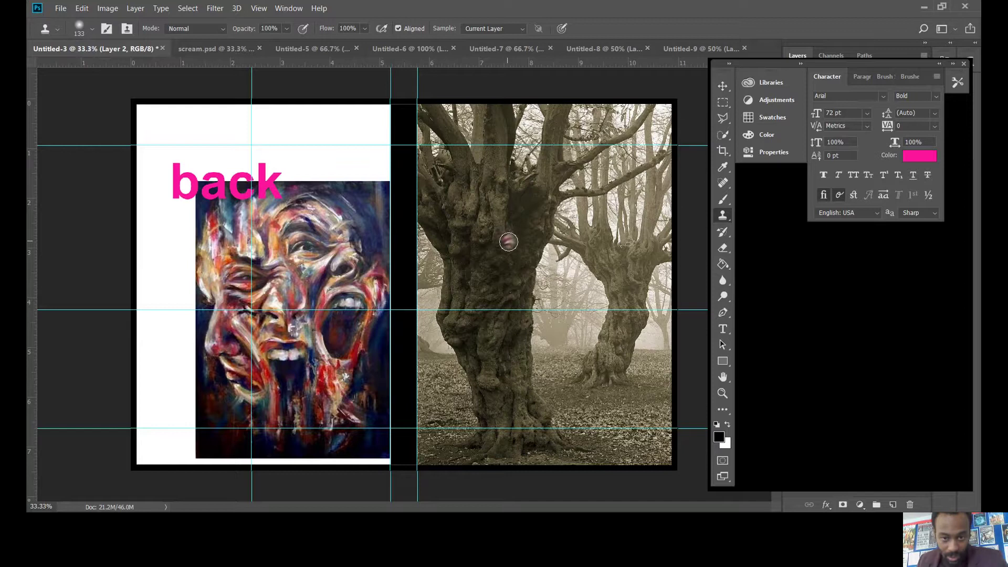
mouse_move(508, 242)
mouse_down()
mouse_move(509, 223)
mouse_move(510, 259)
mouse_move(523, 237)
mouse_move(526, 267)
mouse_move(496, 279)
mouse_move(482, 265)
mouse_move(524, 301)
mouse_move(517, 310)
mouse_move(538, 338)
mouse_move(535, 296)
mouse_move(505, 321)
mouse_move(511, 357)
mouse_move(517, 365)
mouse_move(512, 351)
mouse_move(524, 353)
mouse_up()
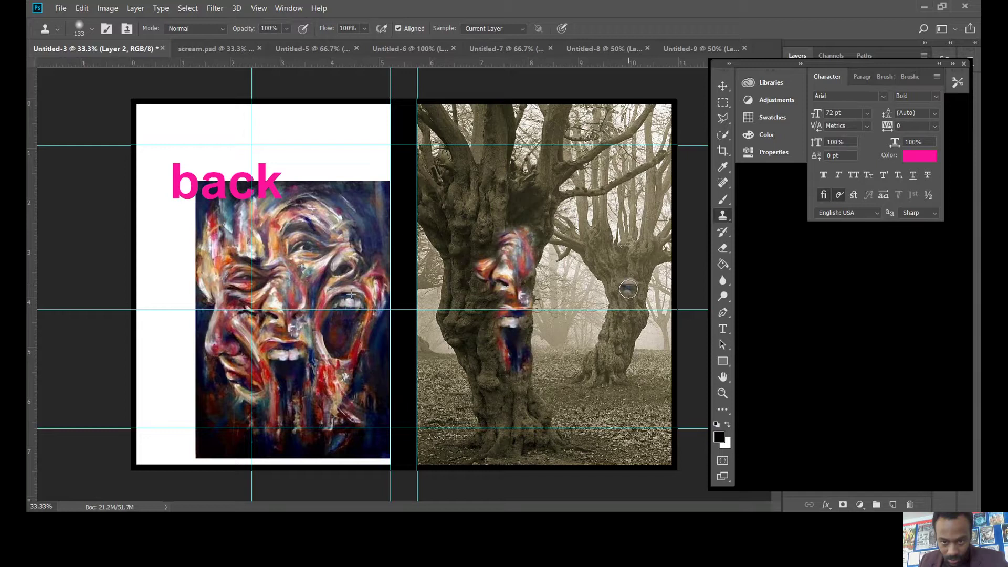
mouse_move(628, 289)
mouse_down()
mouse_move(619, 335)
mouse_move(632, 322)
mouse_move(627, 306)
mouse_move(610, 341)
mouse_move(632, 318)
mouse_move(621, 272)
mouse_move(636, 300)
mouse_move(633, 351)
mouse_up()
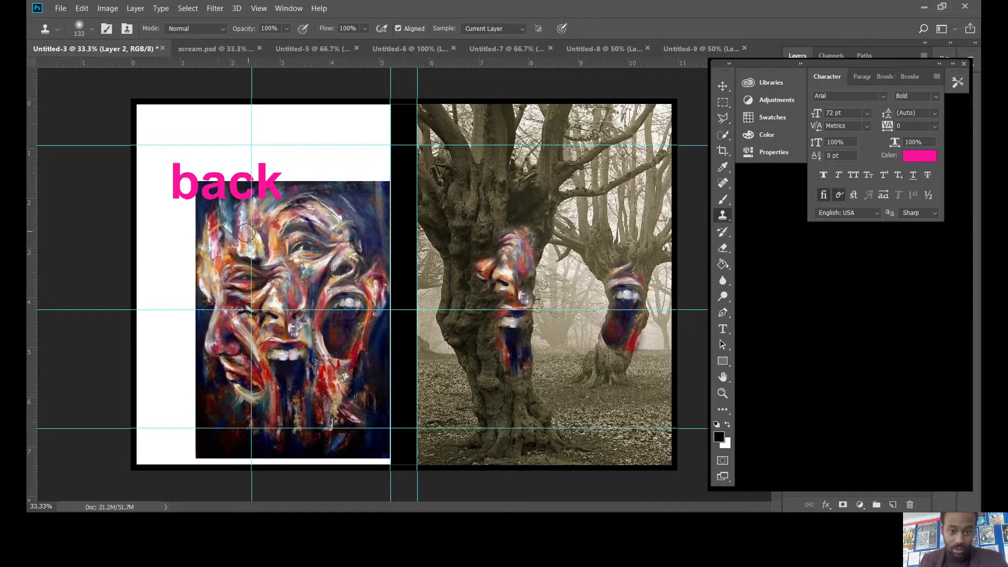
Step: Resample the face painting, stamp faces onto the tree's left edge and upper trunk, and undo a stray dab
alt+click(208, 219)
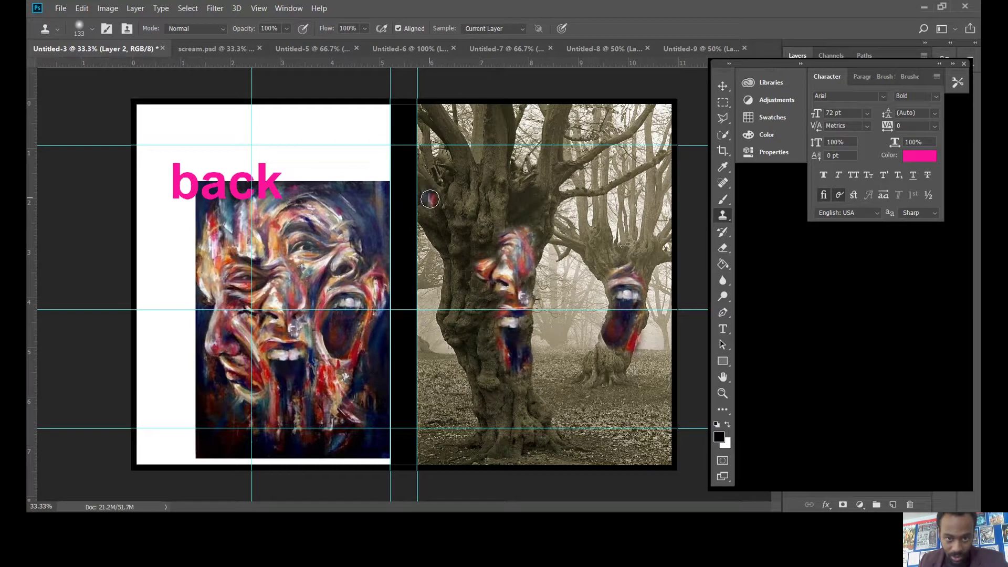
mouse_move(431, 197)
mouse_down()
mouse_move(428, 183)
mouse_move(439, 208)
mouse_move(466, 163)
mouse_move(483, 201)
mouse_move(460, 217)
mouse_up()
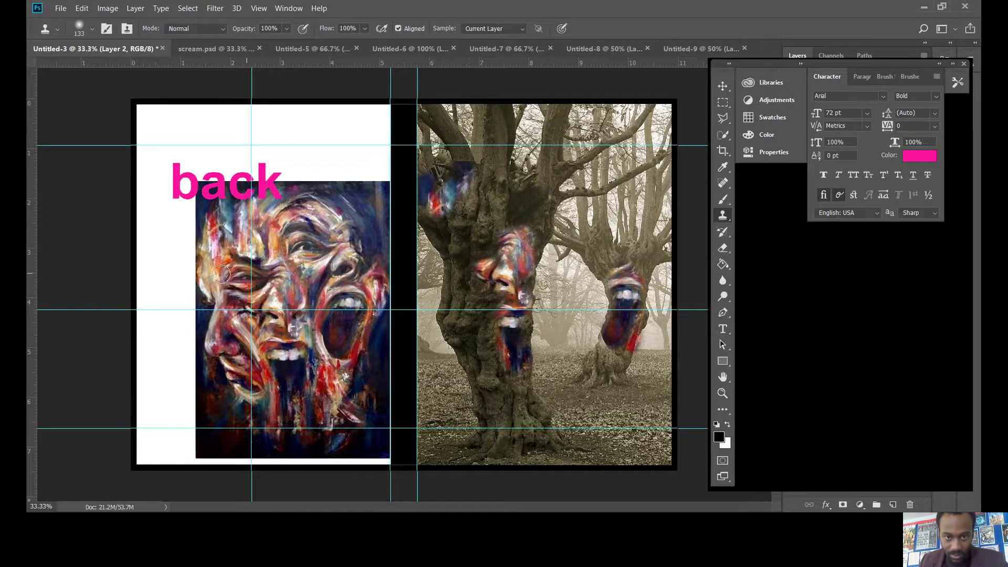
alt+click(239, 273)
mouse_move(502, 214)
mouse_down()
mouse_move(516, 200)
mouse_move(490, 202)
mouse_move(480, 218)
mouse_move(518, 211)
mouse_up()
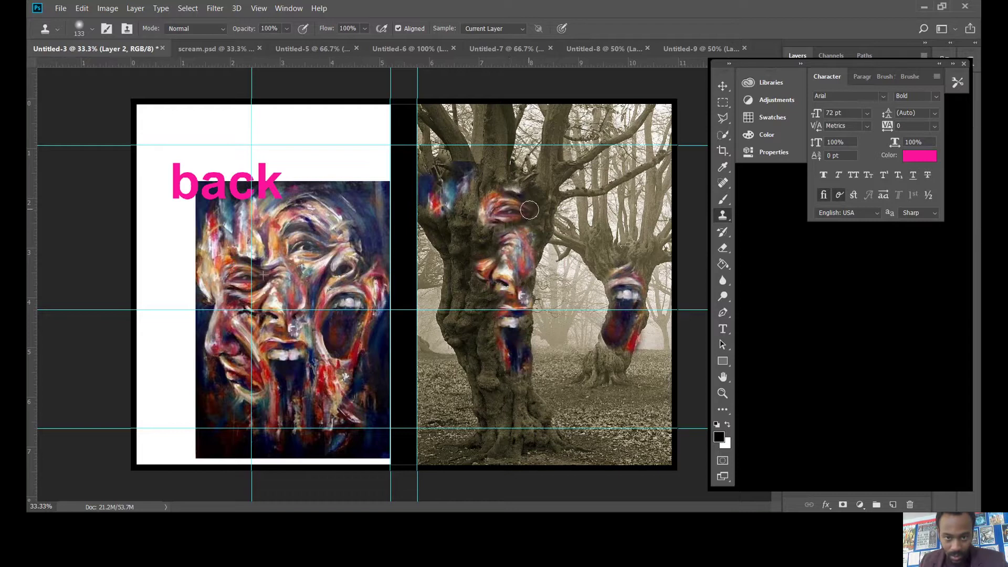
click(539, 343)
key(ctrl+z)
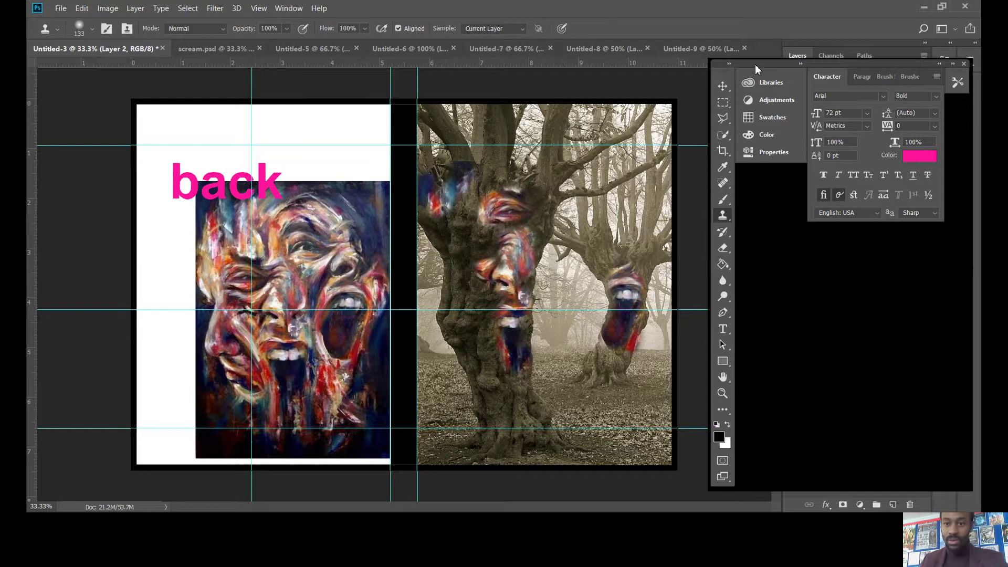
Step: Marquee-select the scream painting on the back cover, delete it, and deselect
drag(751, 64, 763, 237)
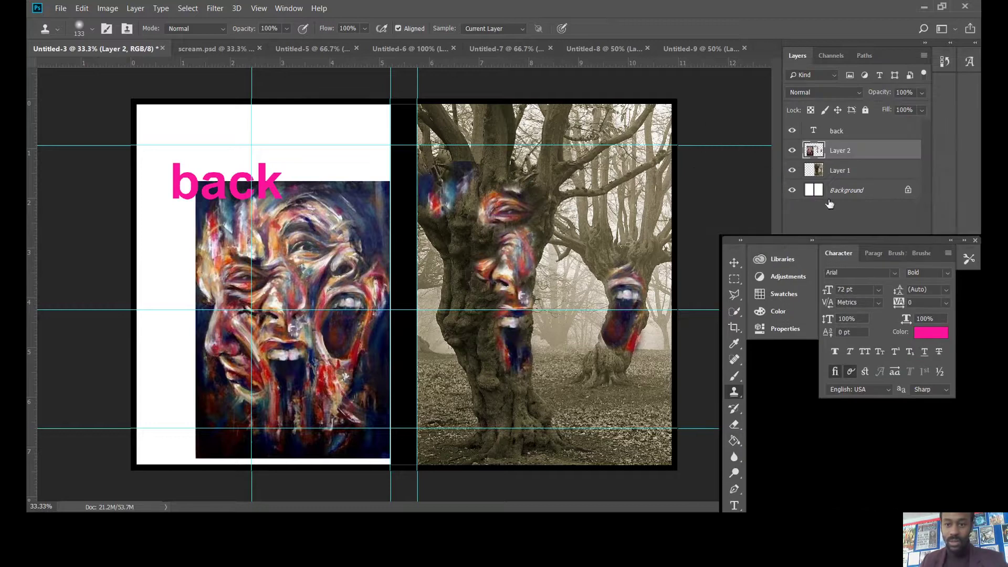
click(733, 279)
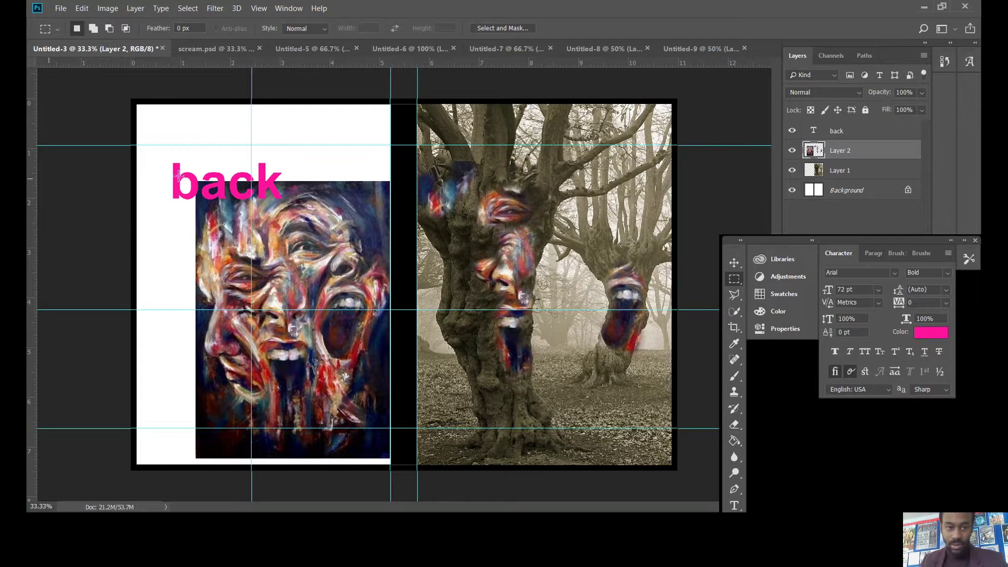
mouse_move(192, 168)
mouse_down()
mouse_move(342, 405)
mouse_move(374, 444)
mouse_move(396, 446)
mouse_move(388, 457)
mouse_up()
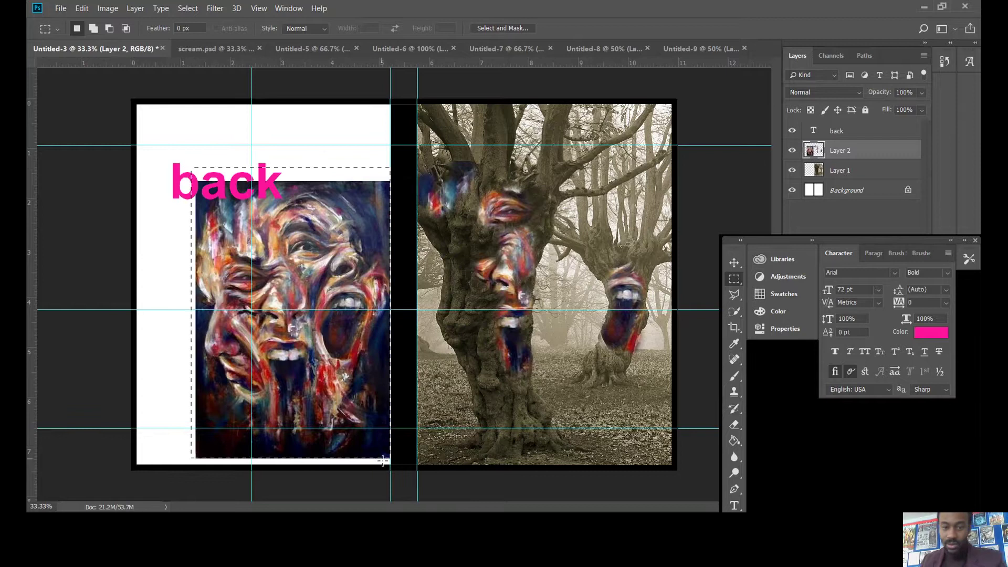
key(Delete)
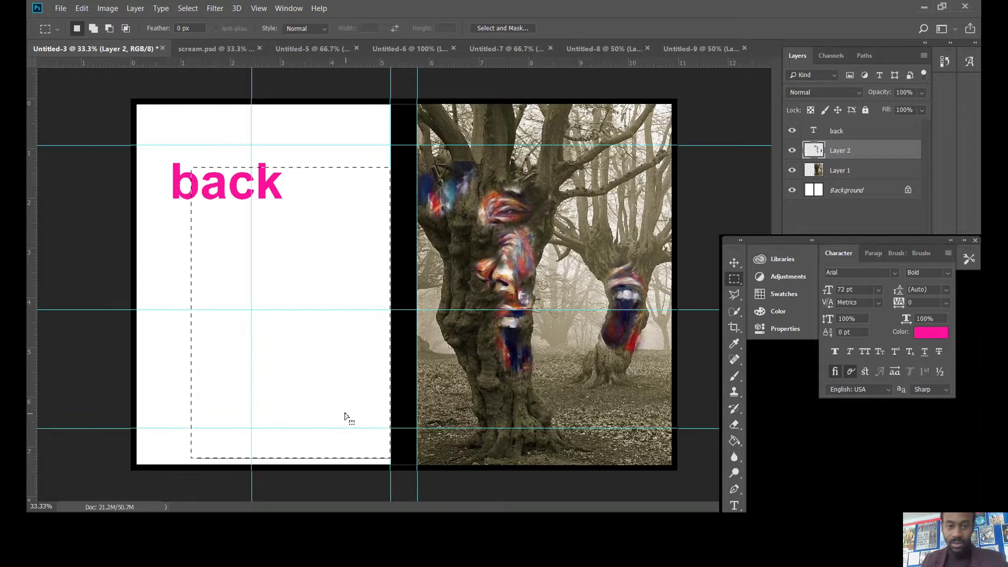
click(253, 153)
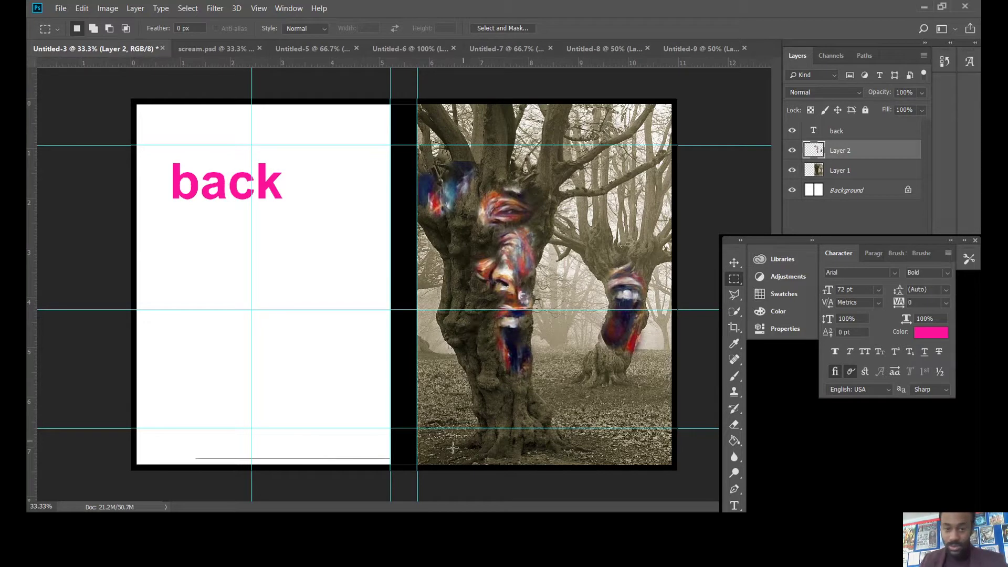
Step: In Untitled-7, select the waving-man video frame, Copy Merged it, and return to Untitled-3
click(433, 43)
click(521, 48)
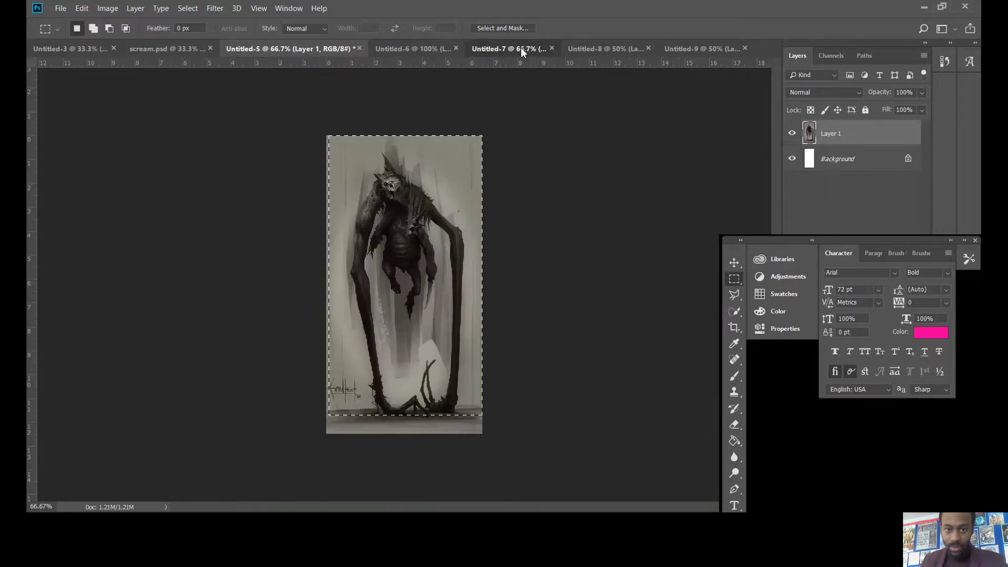
click(521, 48)
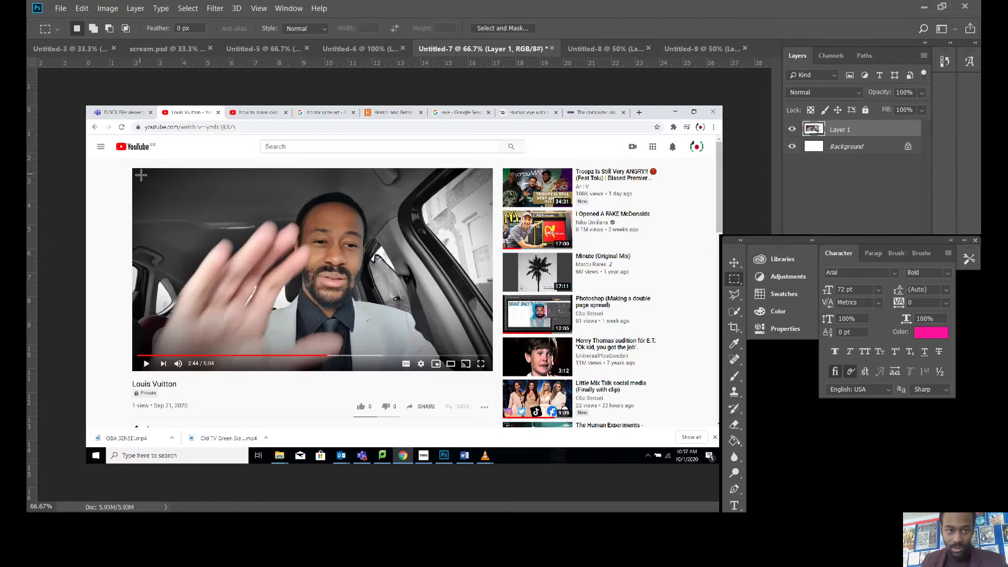
drag(141, 175, 415, 356)
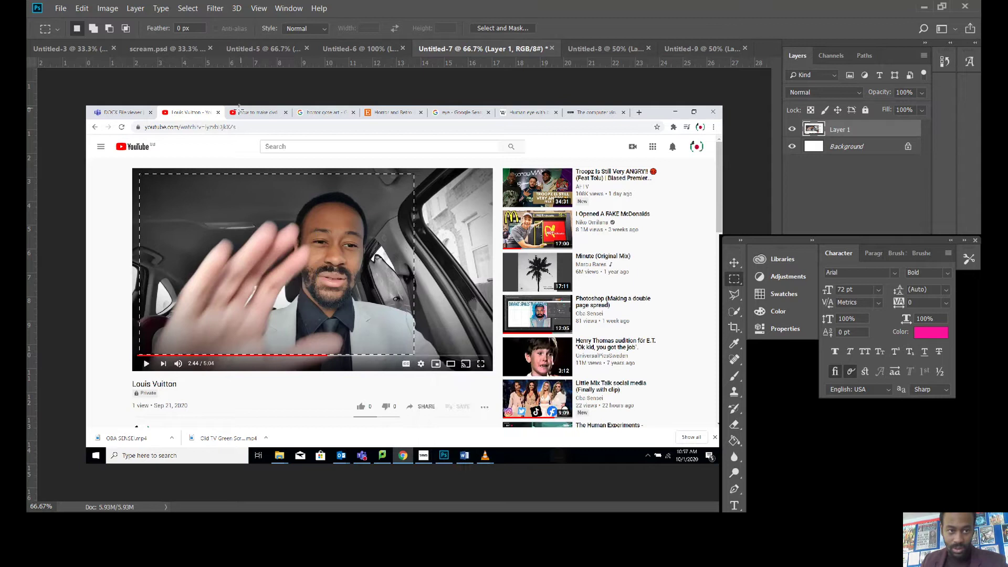
click(82, 8)
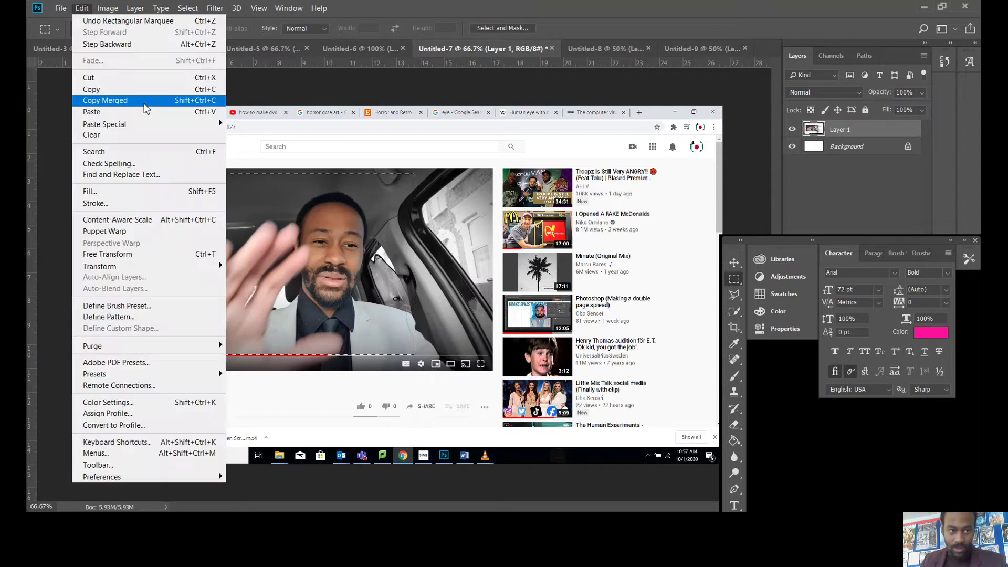
click(144, 103)
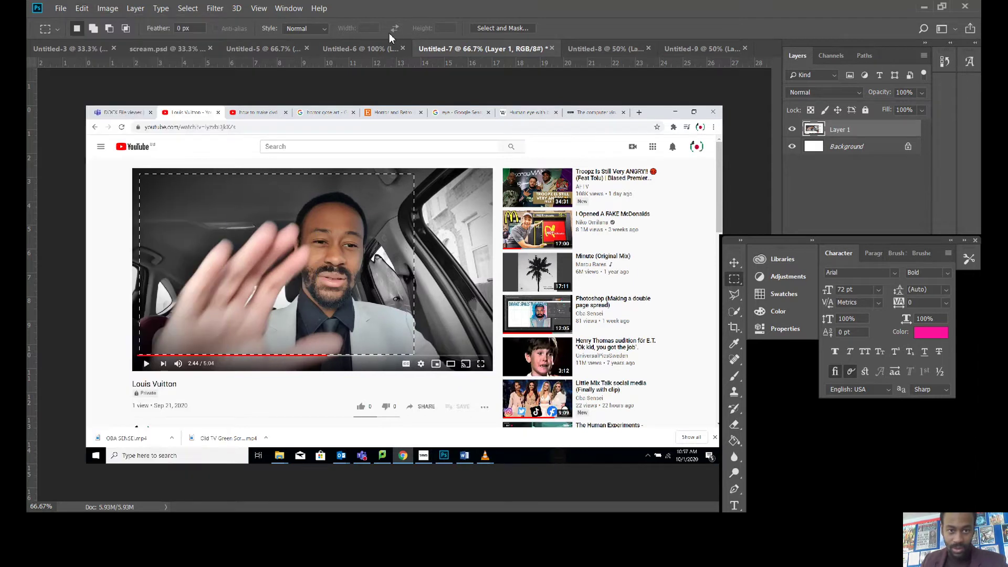
click(153, 47)
click(69, 47)
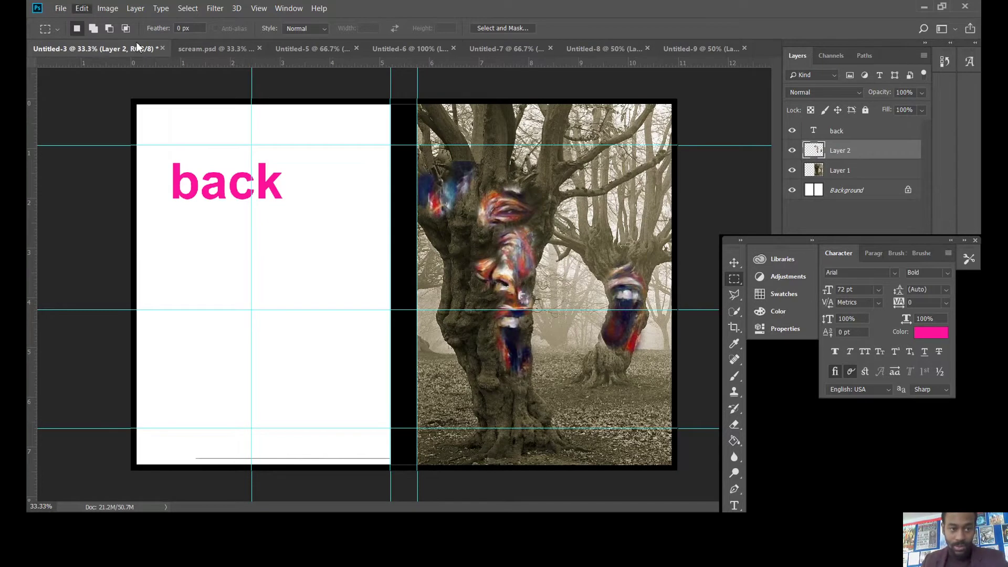
Step: Paste the video frame as Layer 3, enlarge and reposition it on the back cover, and apply
click(82, 8)
click(113, 111)
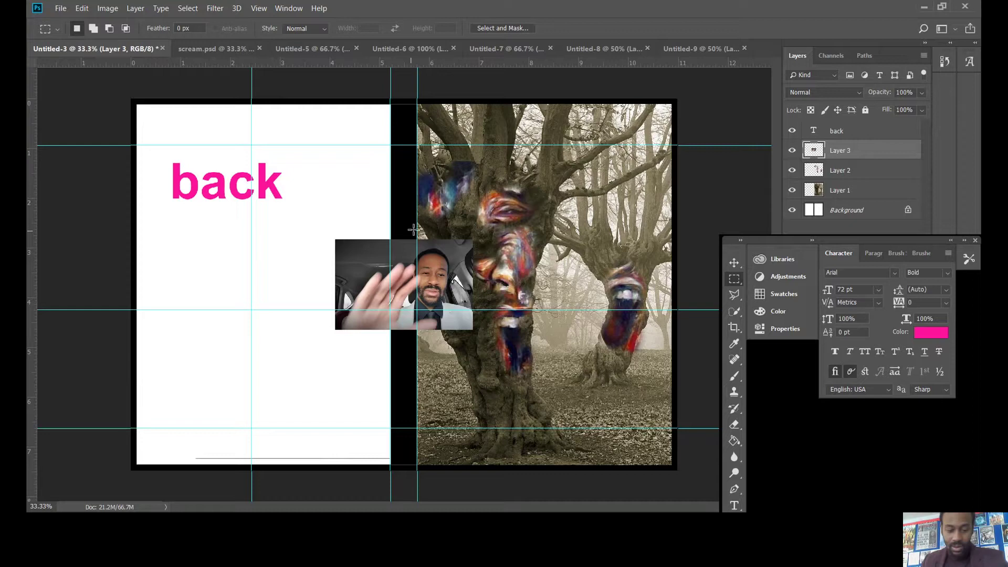
key(ctrl+t)
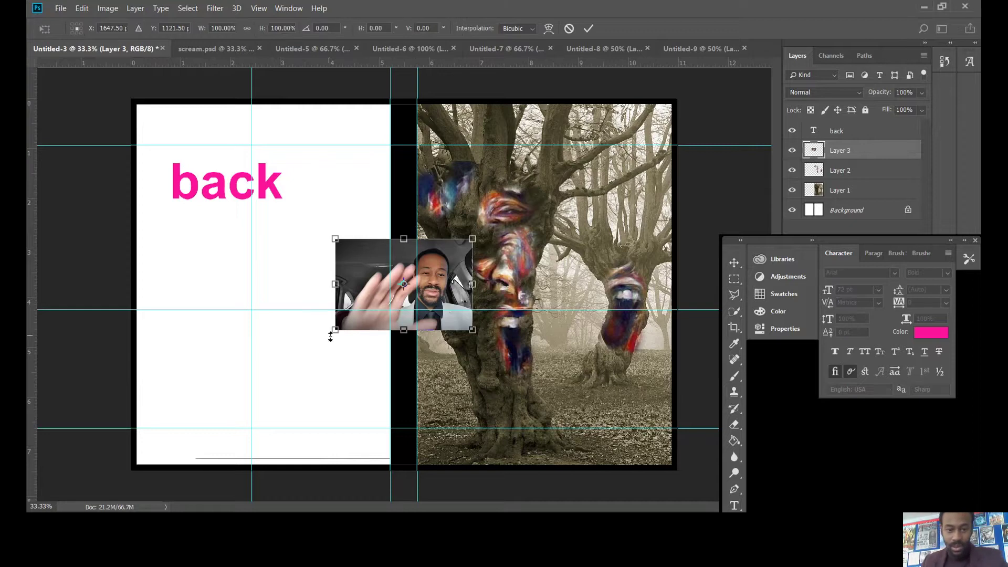
drag(280, 366, 160, 444)
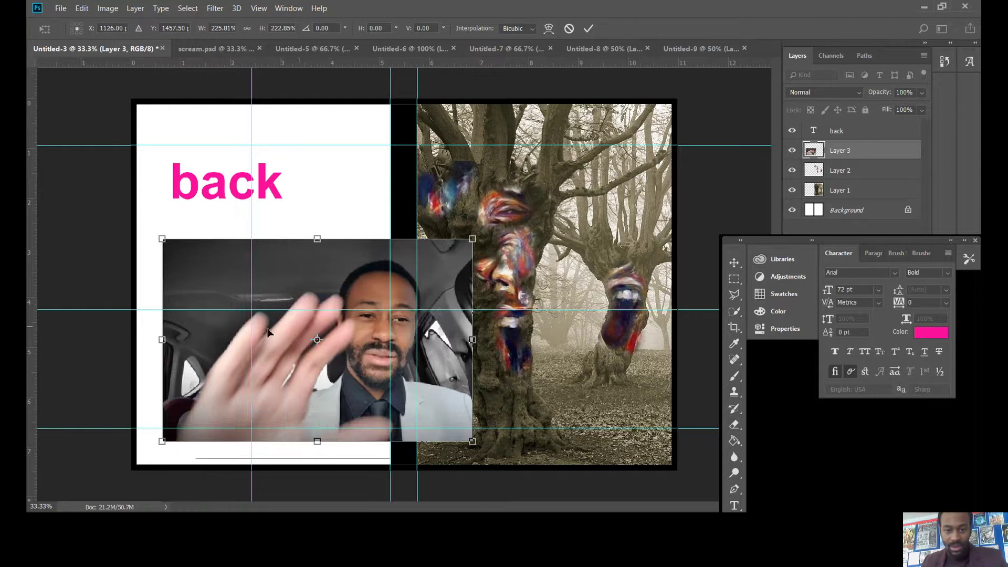
drag(268, 331, 233, 279)
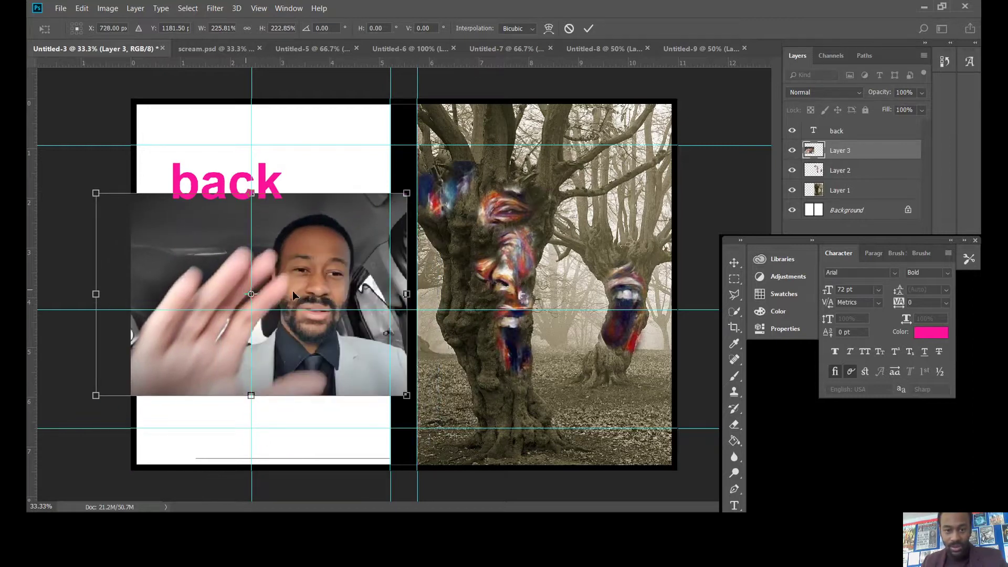
click(734, 391)
click(439, 204)
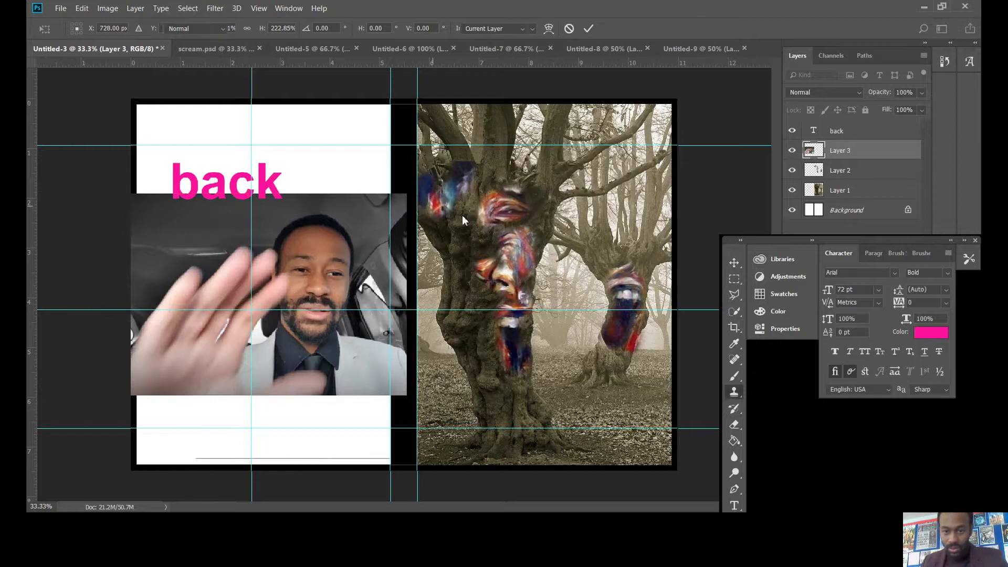
Step: With normal Clone Stamp, paint the man's blurred hand down the lower tree and his eyes and nose onto the trunk
right_click(733, 391)
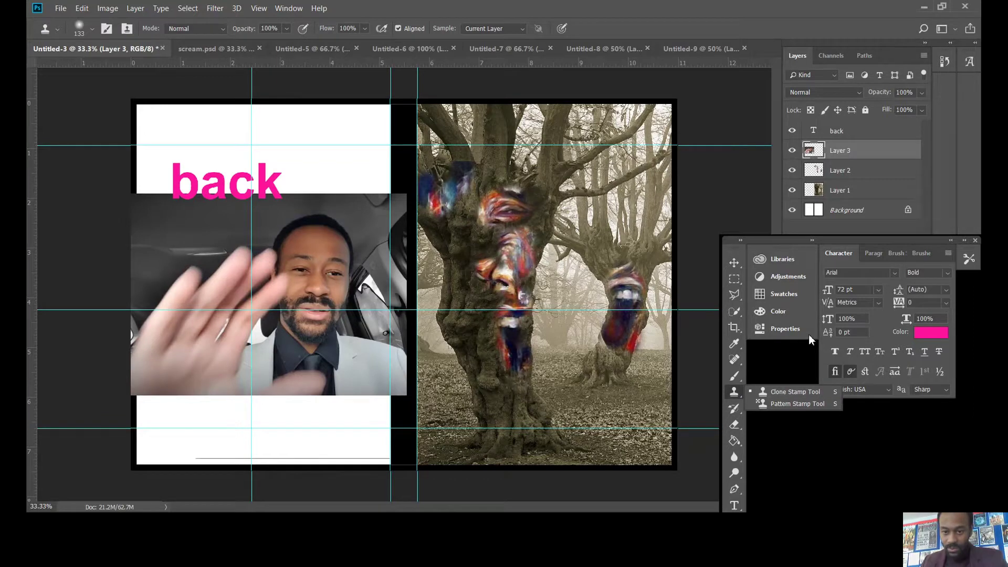
click(753, 389)
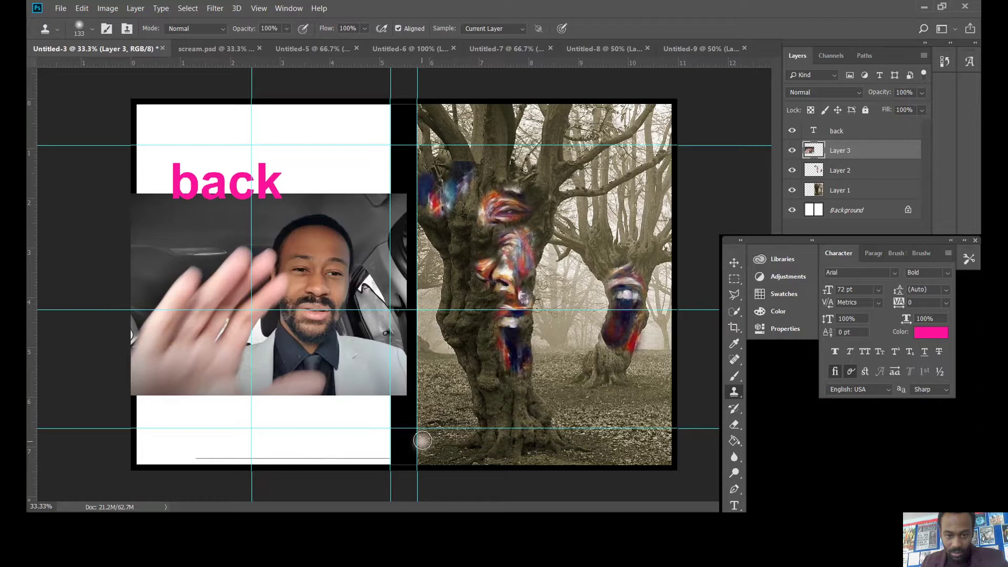
mouse_move(425, 428)
mouse_down()
mouse_move(469, 355)
mouse_move(483, 344)
mouse_move(473, 371)
mouse_move(518, 344)
mouse_up()
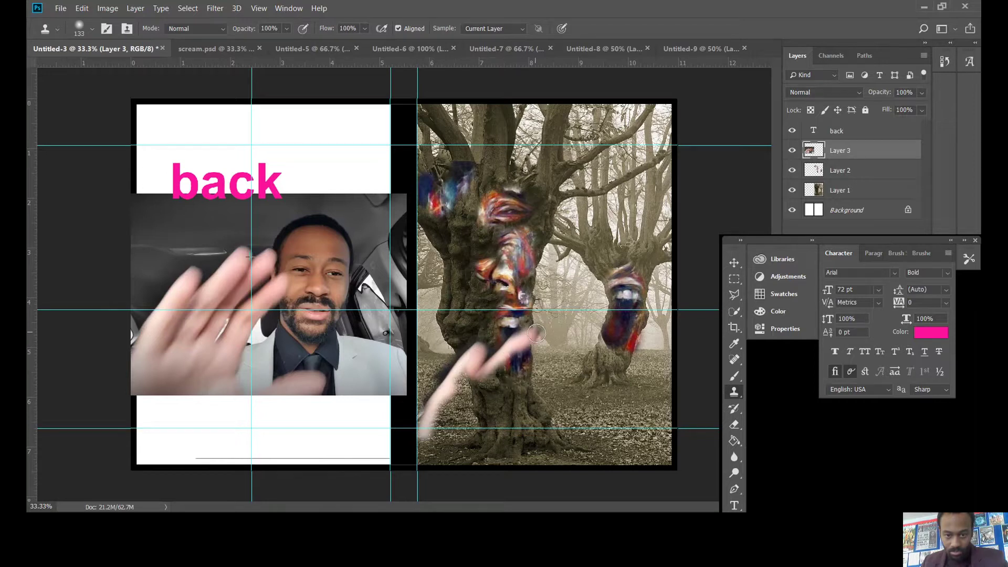
mouse_move(520, 351)
mouse_down()
mouse_move(487, 412)
mouse_move(489, 388)
mouse_move(472, 405)
mouse_move(477, 381)
mouse_move(456, 394)
mouse_move(442, 431)
mouse_move(511, 399)
mouse_move(554, 326)
mouse_move(533, 372)
mouse_move(559, 352)
mouse_move(513, 434)
mouse_move(503, 421)
mouse_move(499, 436)
mouse_move(467, 435)
mouse_move(482, 430)
mouse_move(473, 448)
mouse_move(447, 449)
mouse_move(445, 439)
mouse_move(475, 458)
mouse_move(532, 439)
mouse_move(540, 459)
mouse_move(528, 450)
mouse_move(608, 453)
mouse_move(583, 462)
mouse_up()
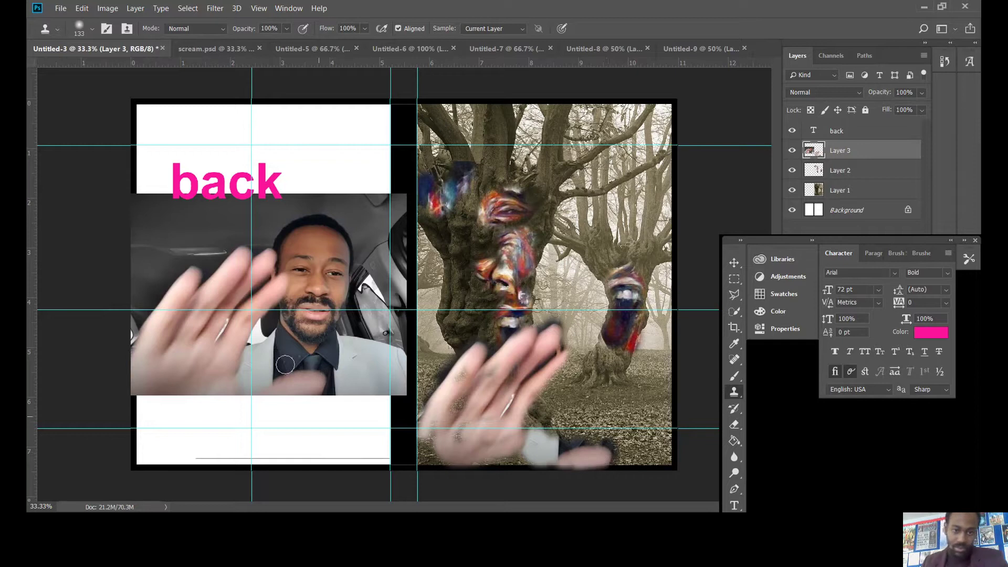
alt+click(319, 243)
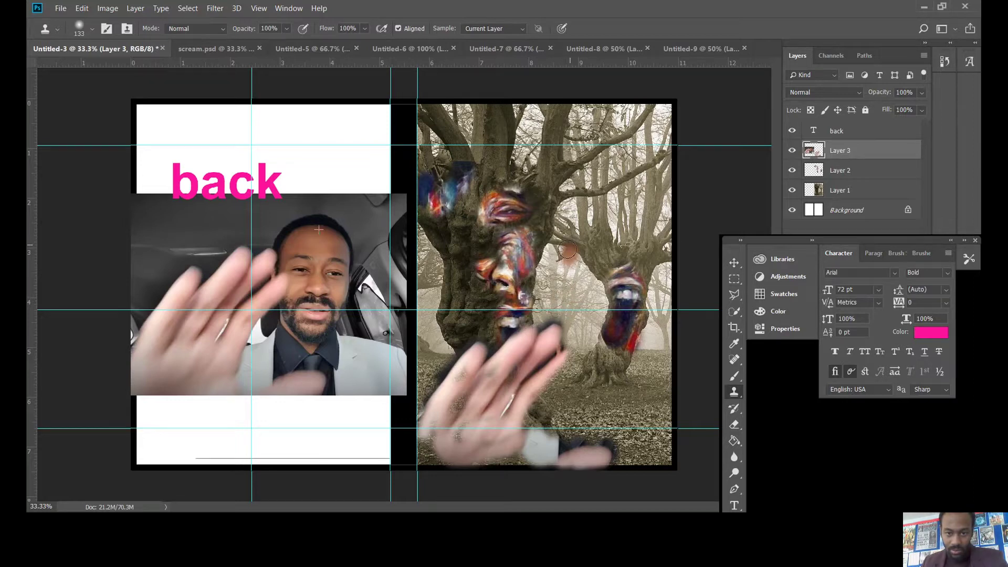
mouse_move(567, 250)
mouse_down()
mouse_move(561, 285)
mouse_move(581, 270)
mouse_move(564, 281)
mouse_move(554, 262)
mouse_move(543, 285)
mouse_move(562, 308)
mouse_move(578, 295)
mouse_move(576, 310)
mouse_move(593, 253)
mouse_move(569, 242)
mouse_move(552, 251)
mouse_move(571, 234)
mouse_move(599, 253)
mouse_up()
Step: Shift the cloned layer's content up slightly and then to the left
click(734, 262)
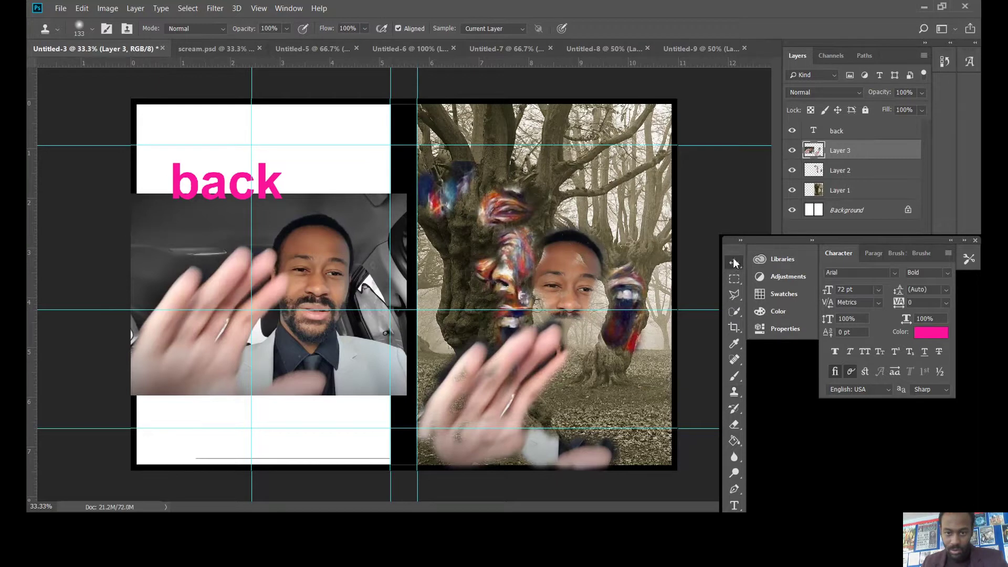
drag(580, 254, 582, 240)
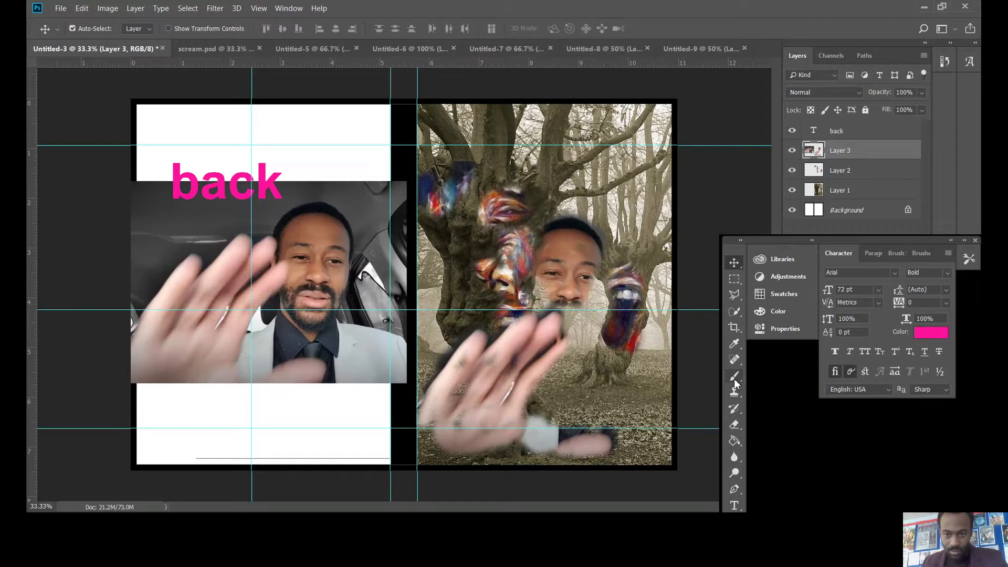
drag(568, 271, 454, 293)
Step: Delete the man's photo from the back cover, leaving it white, and deselect
click(734, 278)
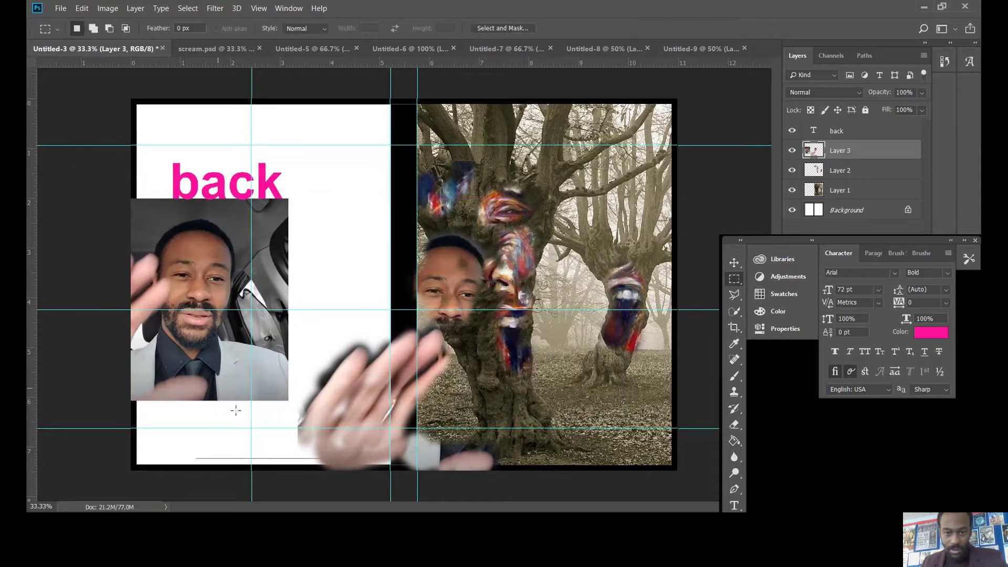
drag(289, 408, 55, 191)
key(Delete)
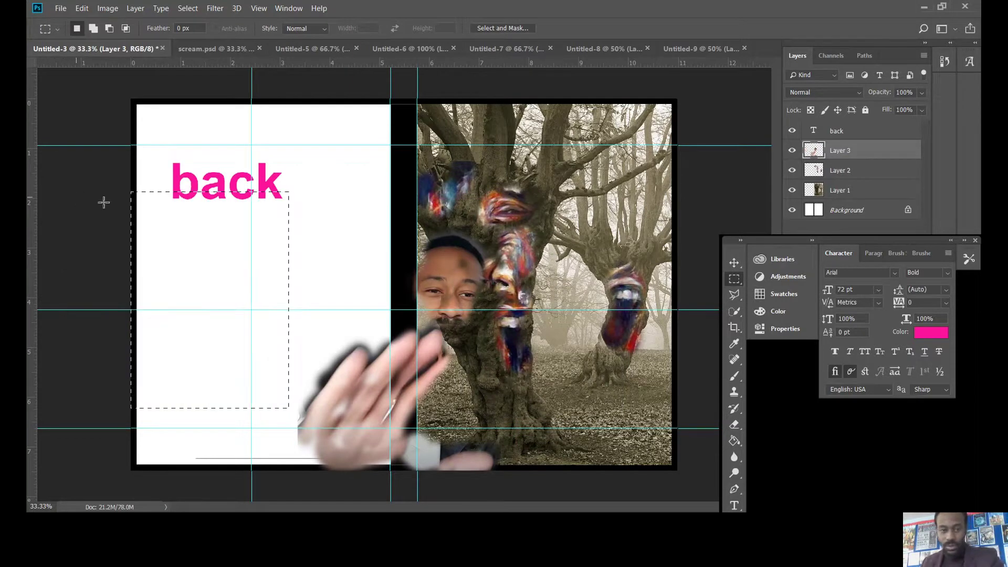
key(ctrl+d)
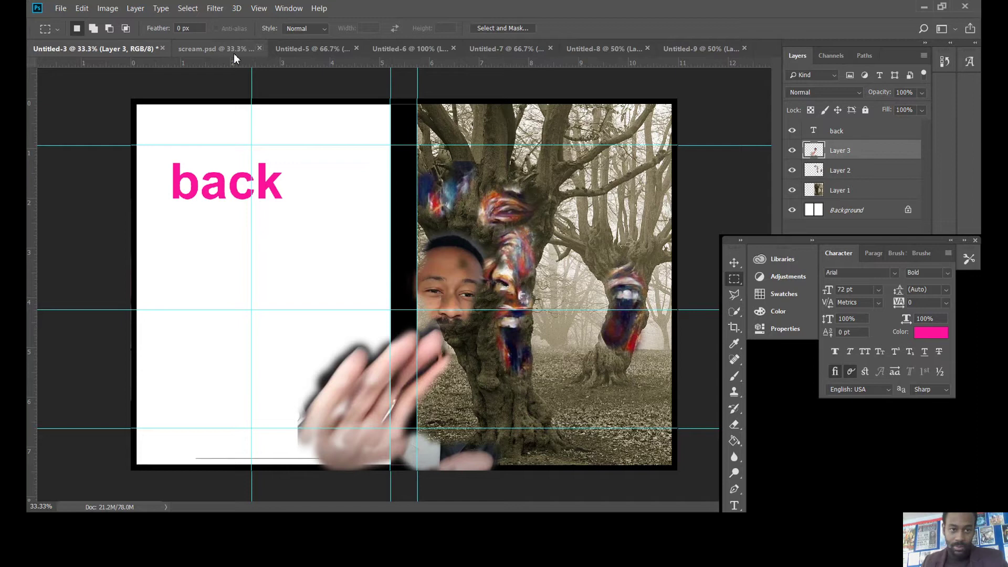
Step: Copy the bloodied-boy strip from the Untitled-9 forest photo and return to the Untitled-3 cover
click(442, 50)
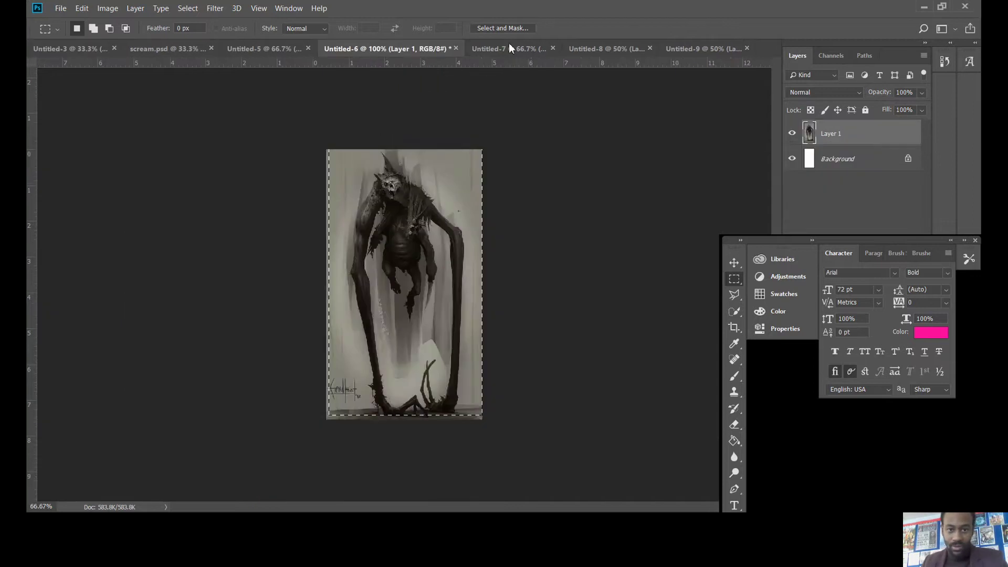
click(531, 58)
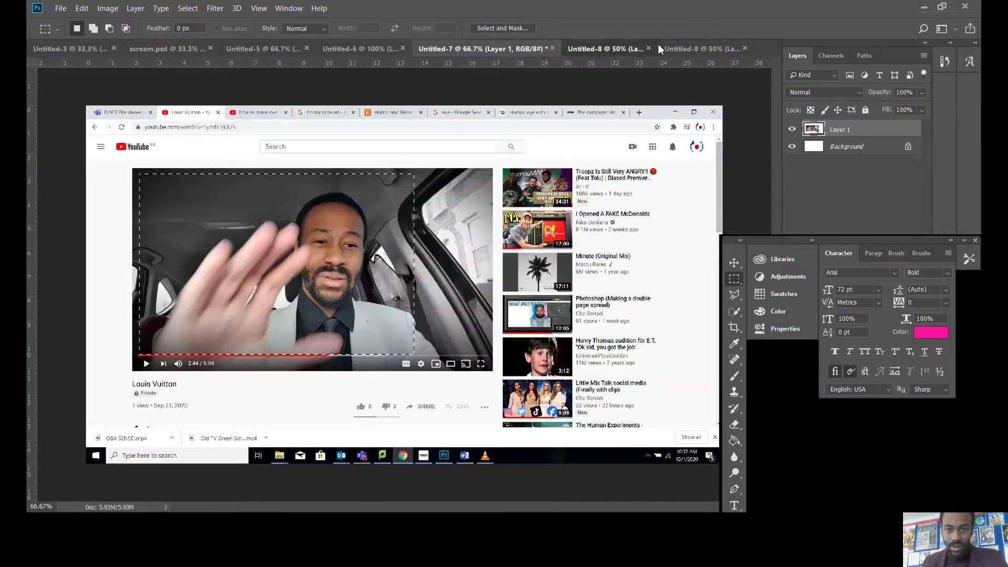
click(659, 46)
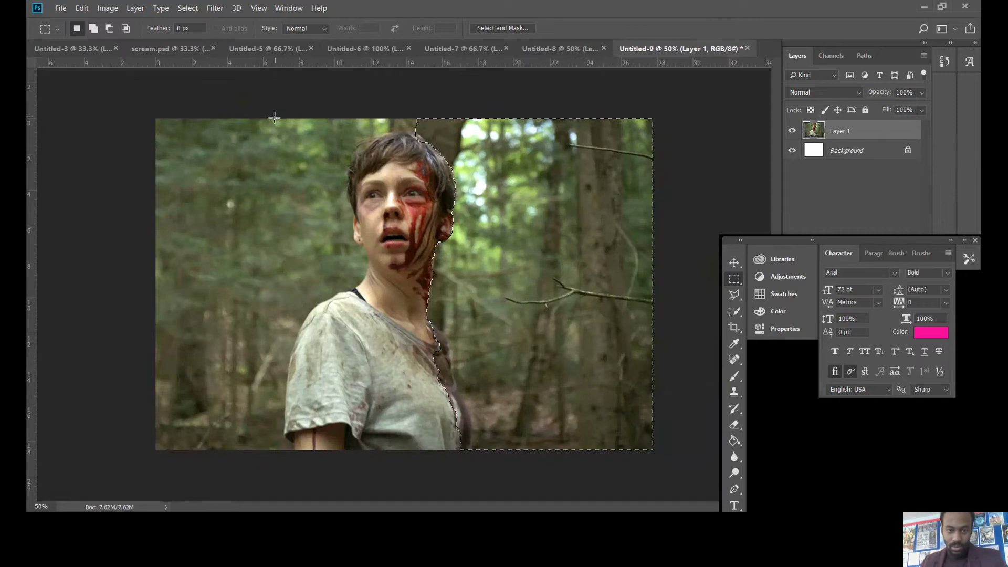
drag(274, 117, 486, 456)
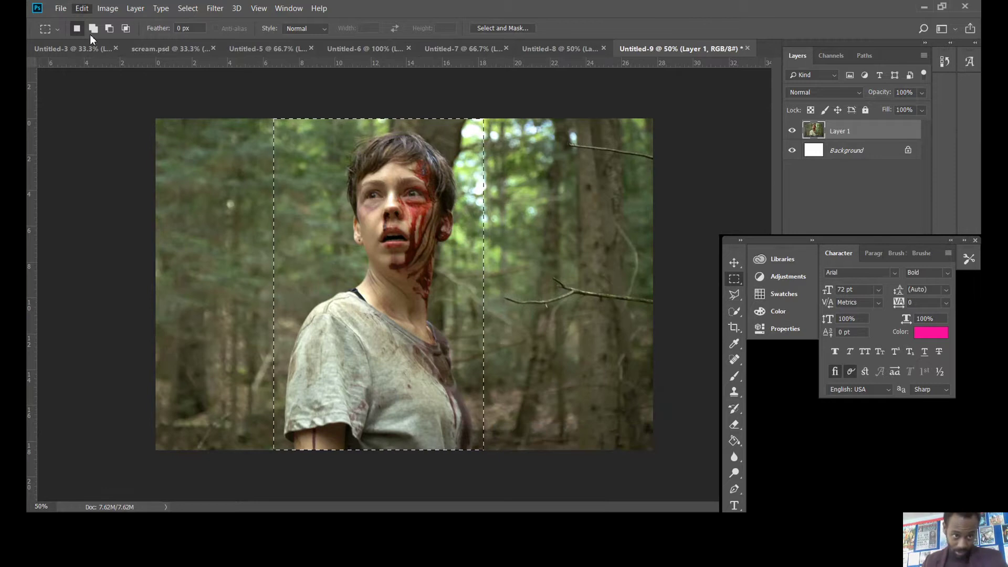
click(82, 8)
click(78, 99)
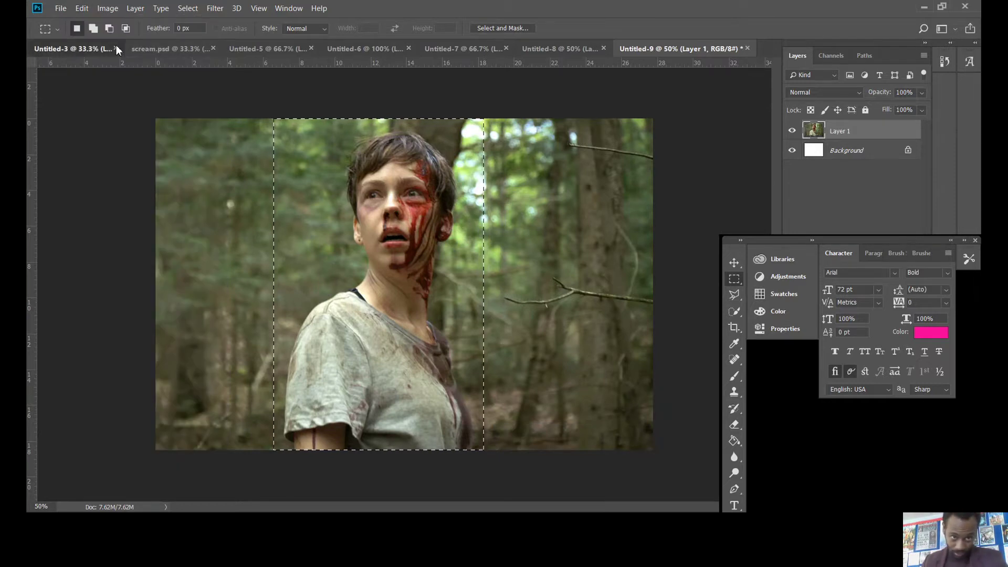
click(94, 48)
click(82, 8)
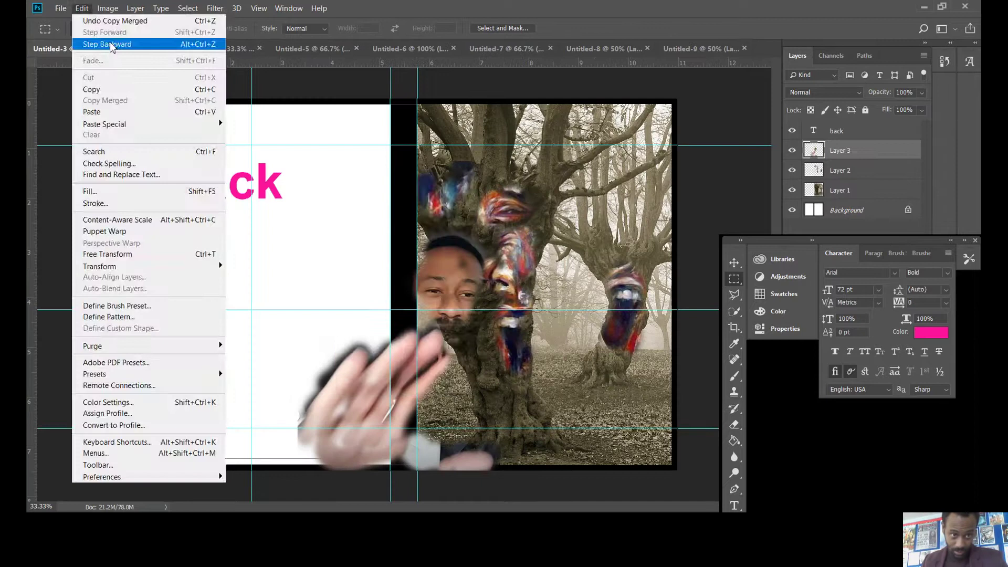
Step: Paste the boy's photo as Layer 4 and move it to the front cover's lower right
click(150, 108)
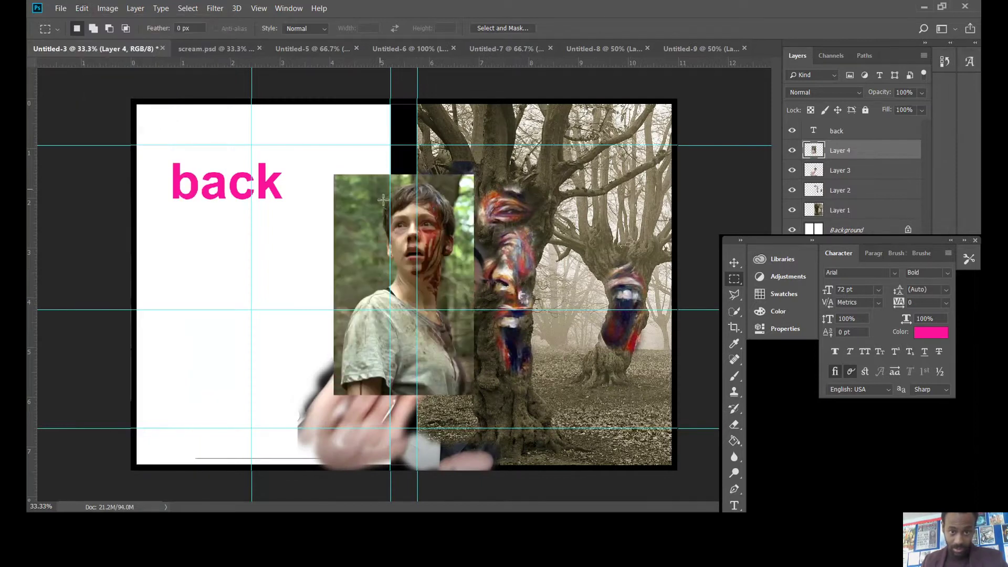
click(733, 263)
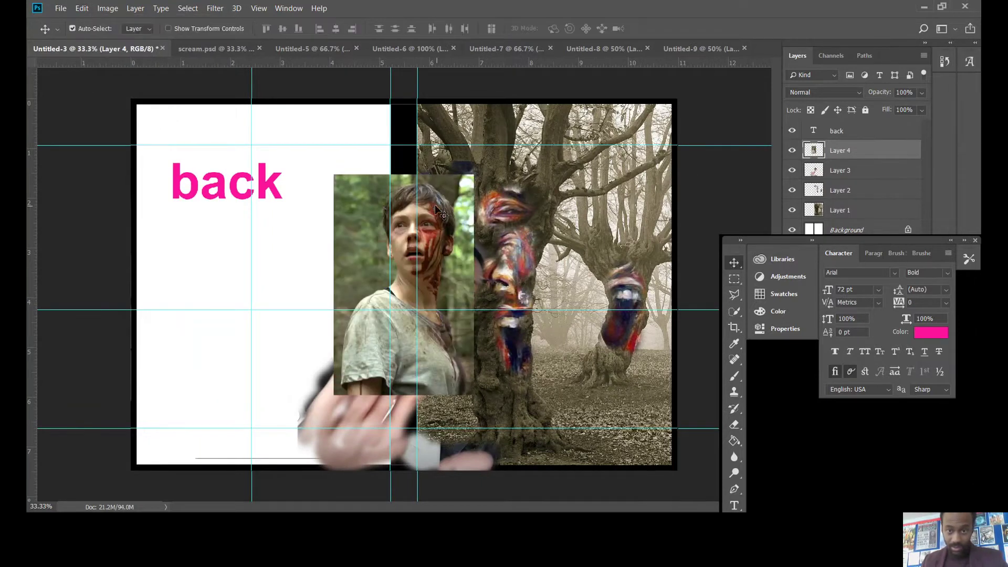
drag(542, 188, 596, 272)
drag(601, 238, 603, 239)
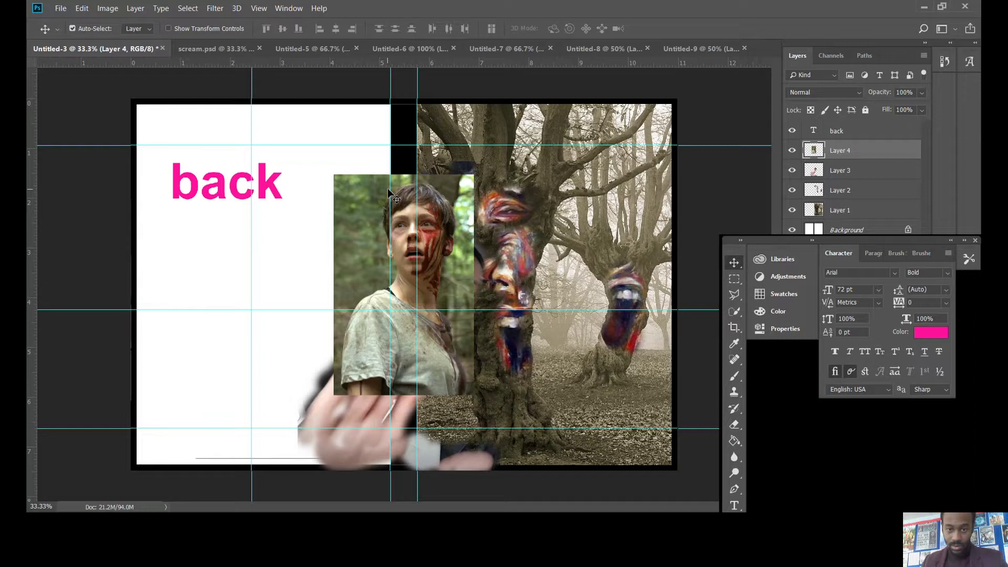
drag(390, 194, 591, 262)
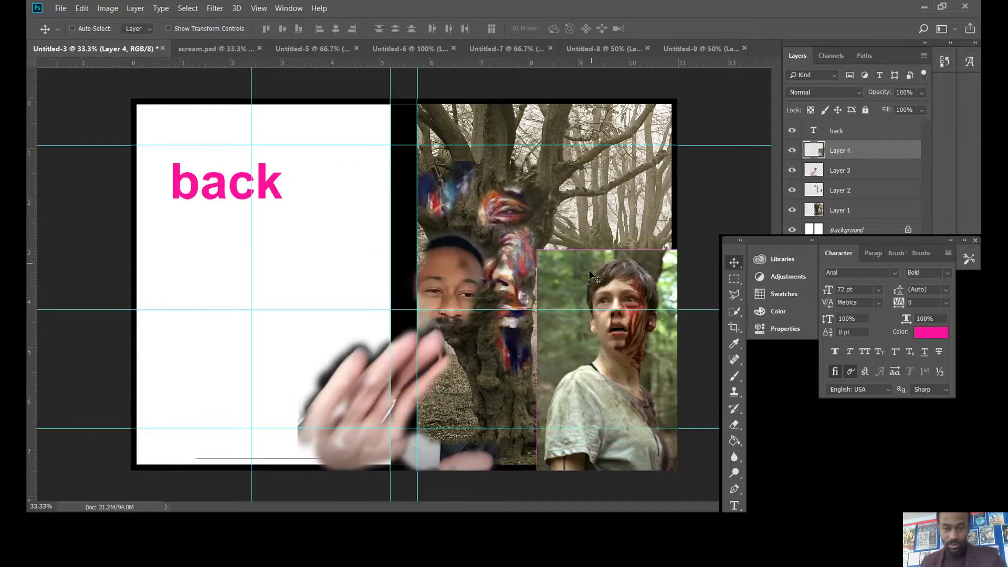
Step: Scale the boy's photo to about 107% and commit the transform
key(ctrl+t)
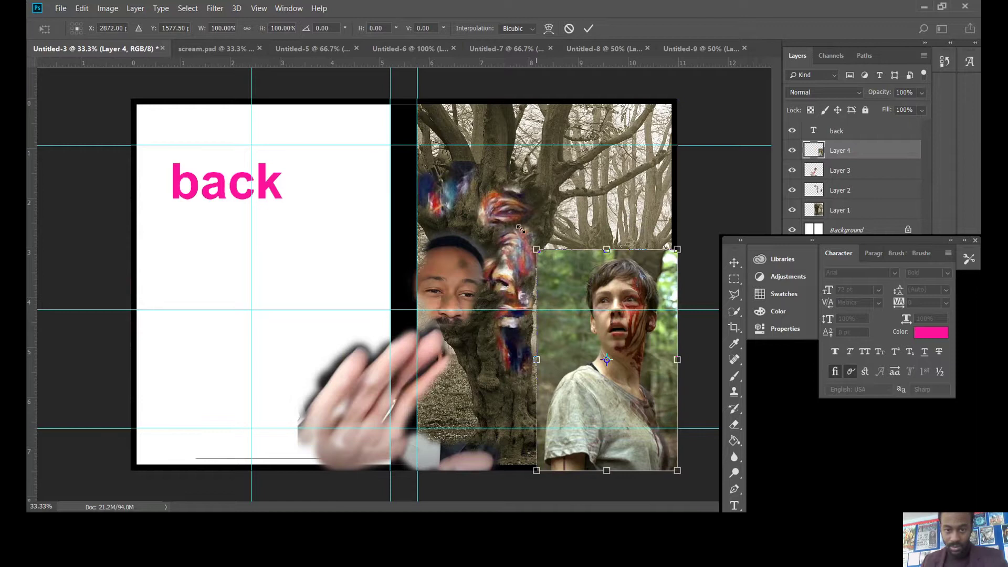
drag(536, 249, 536, 229)
drag(556, 263, 563, 269)
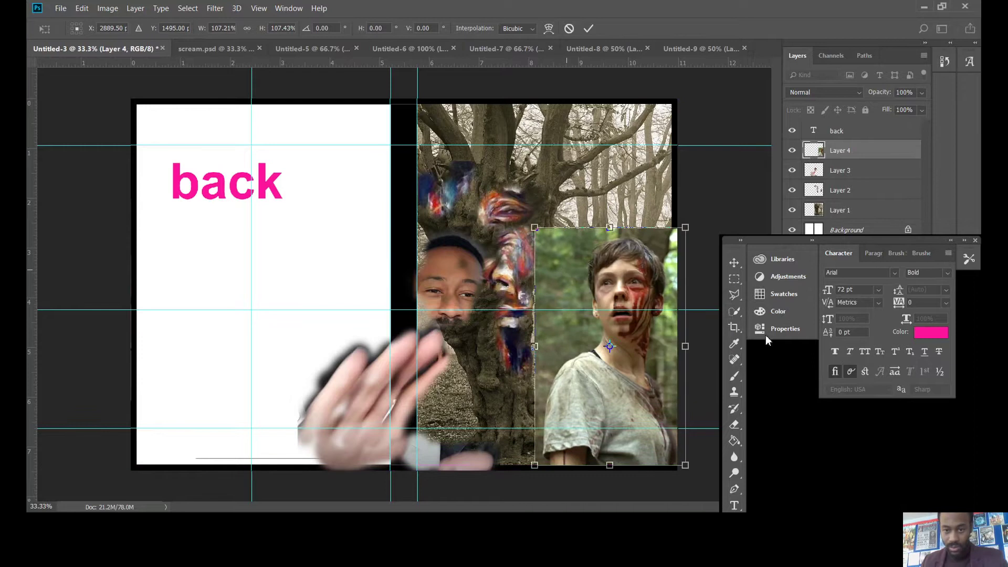
click(735, 311)
Step: Apply the resize and make a first Quick Selection of the background left of the boy
click(445, 206)
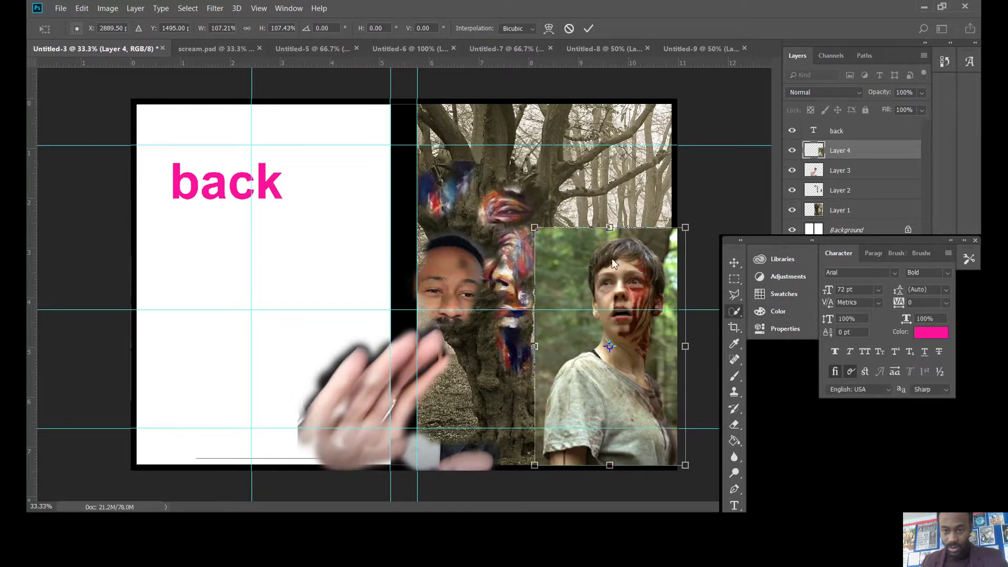
click(741, 311)
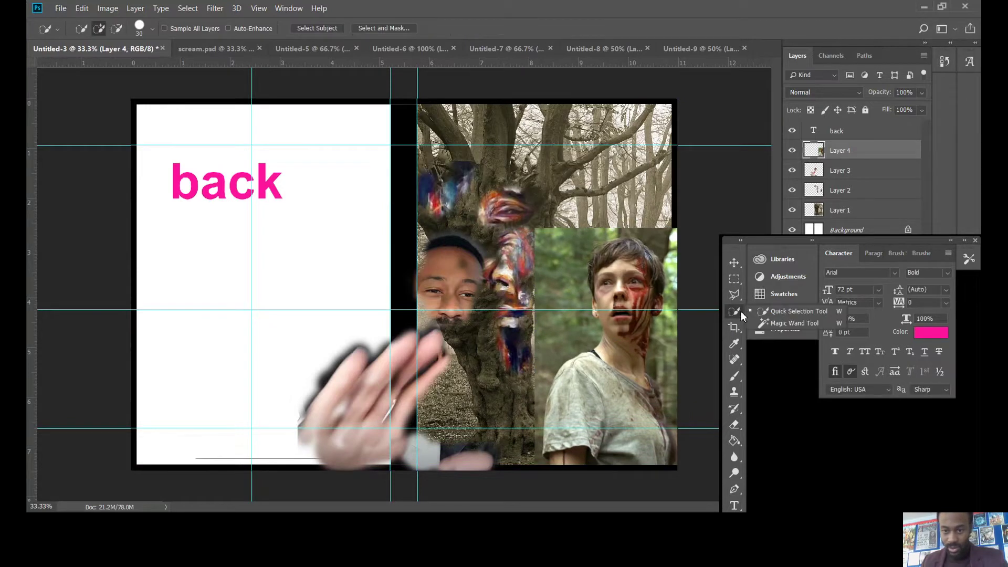
click(776, 313)
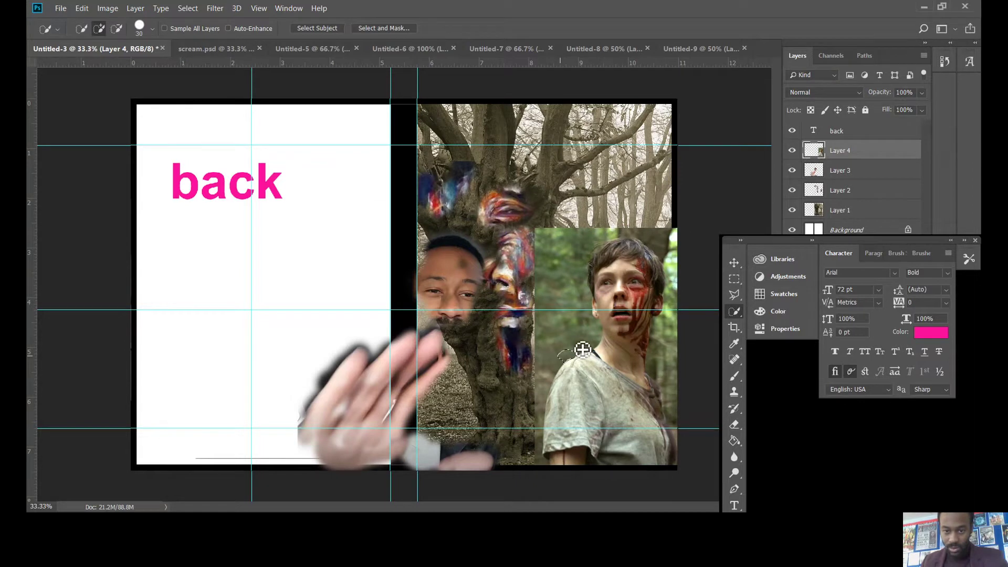
drag(580, 351, 588, 343)
click(672, 352)
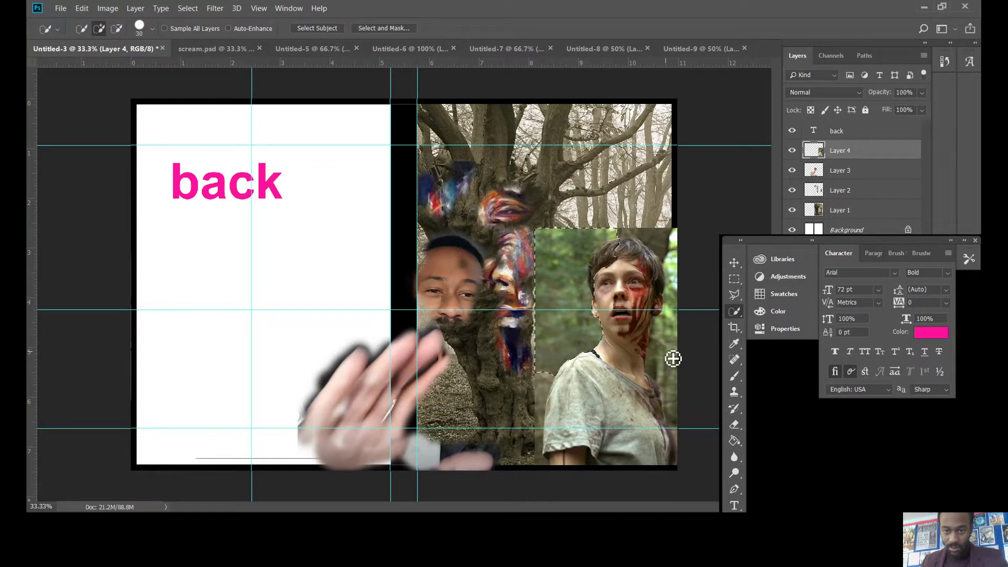
click(556, 387)
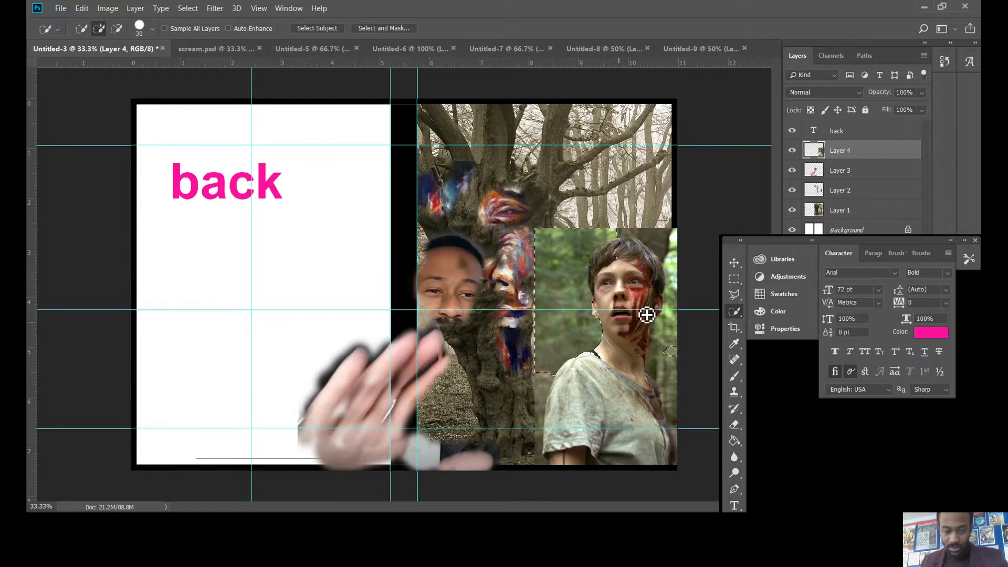
drag(591, 251, 595, 252)
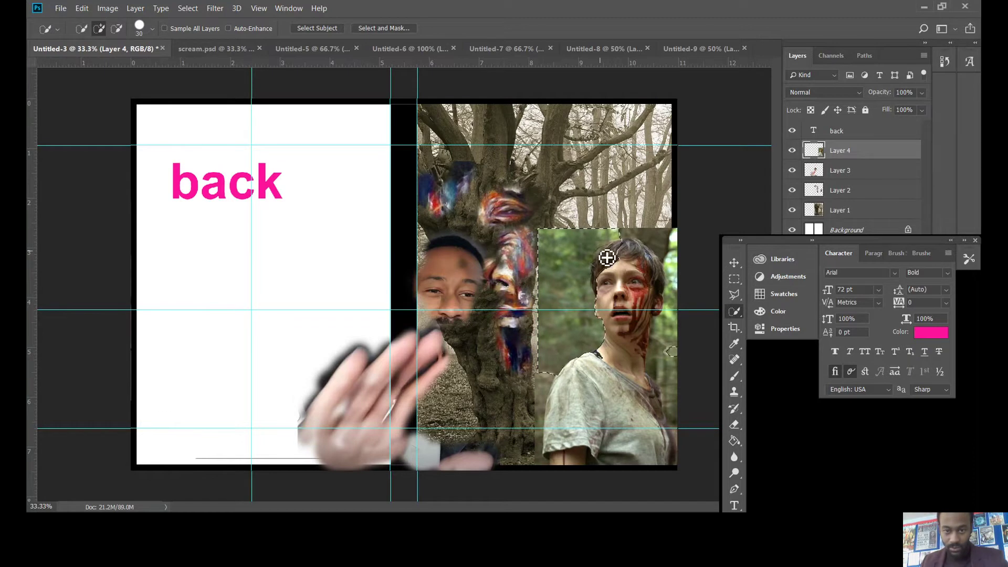
click(83, 9)
click(105, 19)
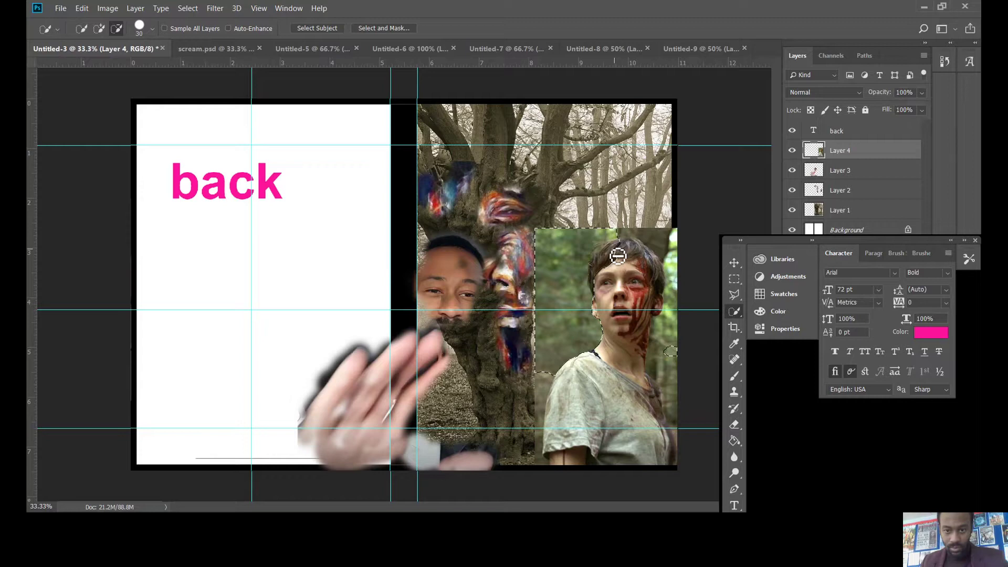
mouse_move(622, 245)
mouse_down()
mouse_move(596, 262)
mouse_move(582, 292)
mouse_move(601, 336)
mouse_move(585, 304)
mouse_move(604, 251)
mouse_move(632, 234)
mouse_move(558, 205)
mouse_up()
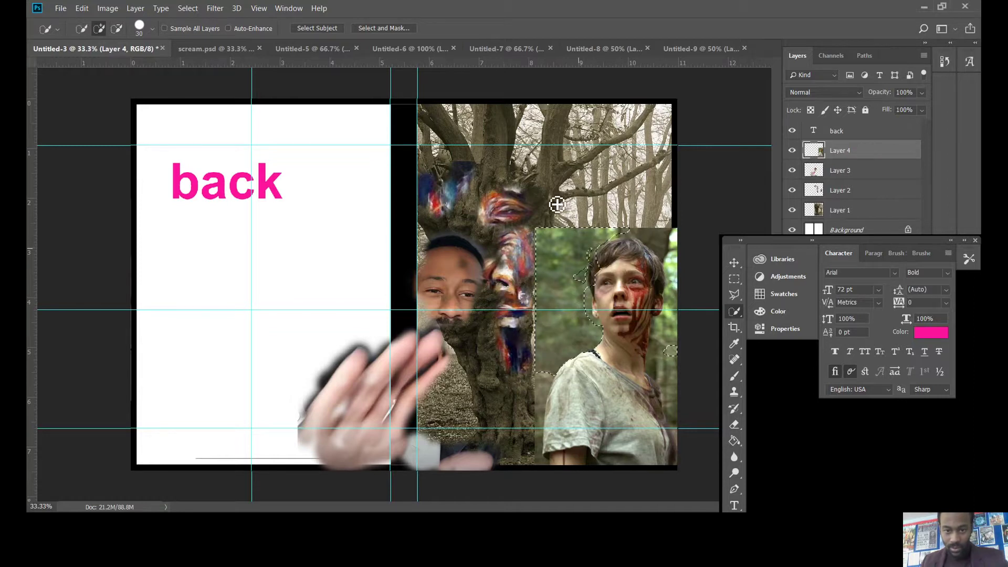
Step: Start over, Quick-selecting the green area left of the boy minus his hair and shoulder
click(734, 279)
key(ctrl+d)
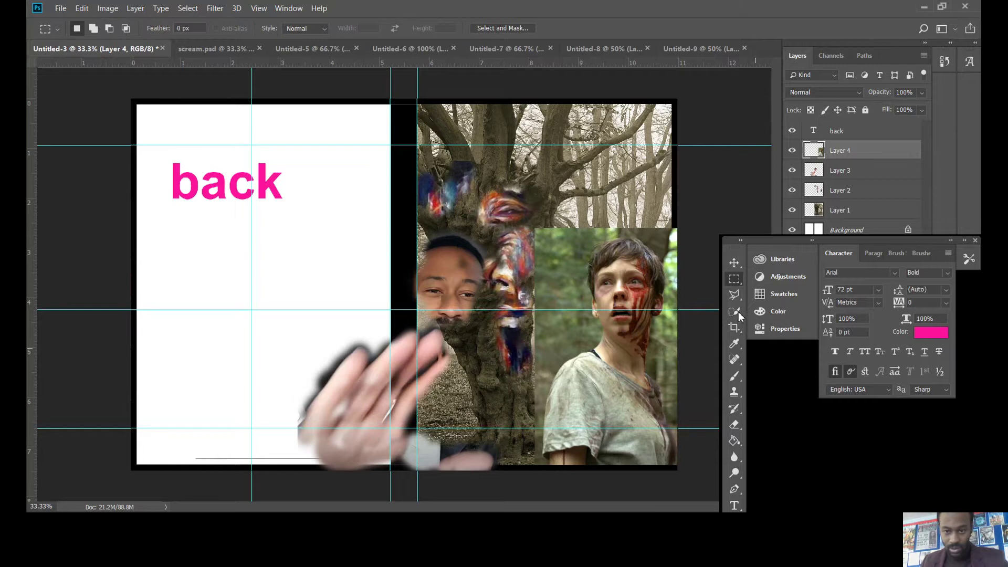
click(735, 296)
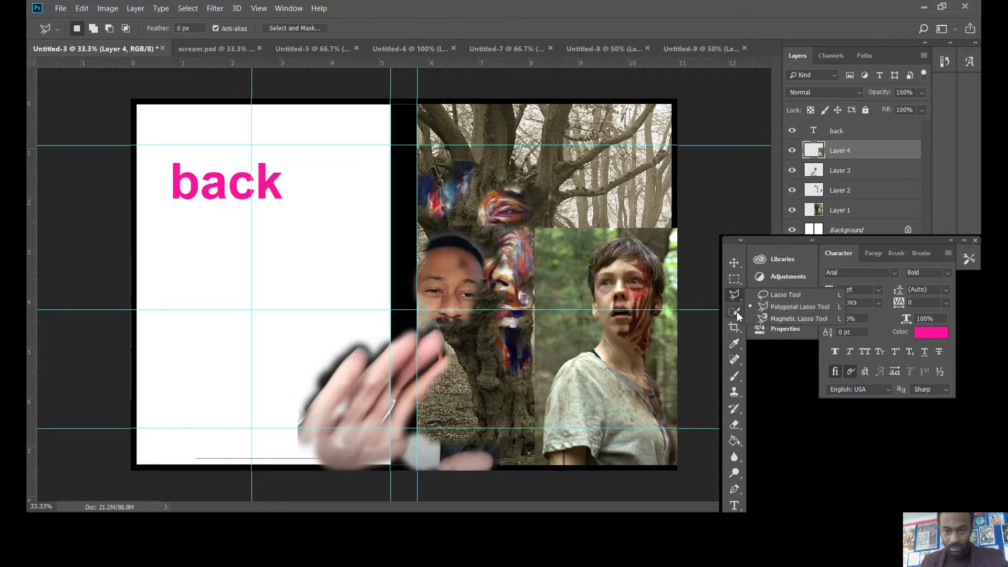
click(736, 312)
click(782, 309)
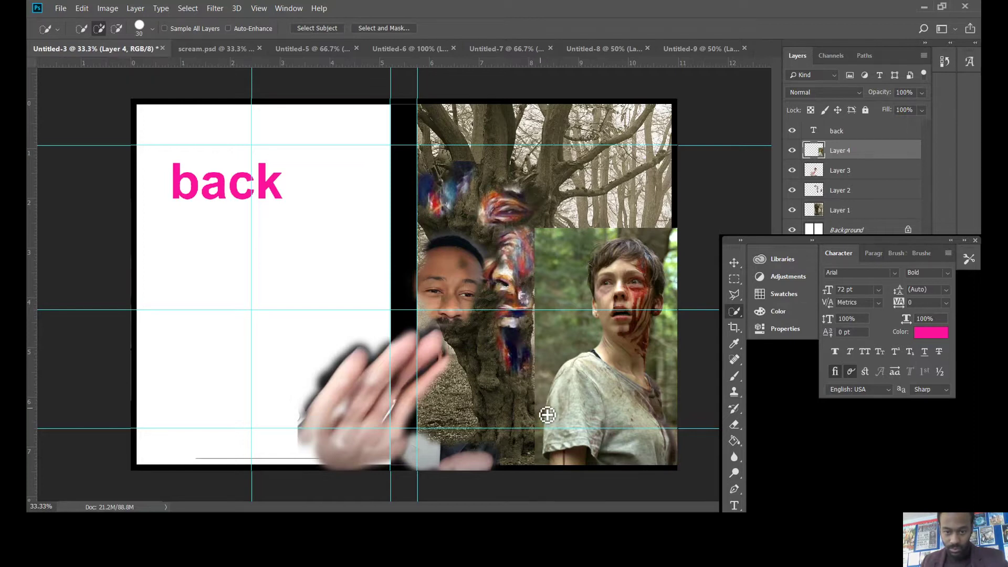
drag(547, 414, 572, 329)
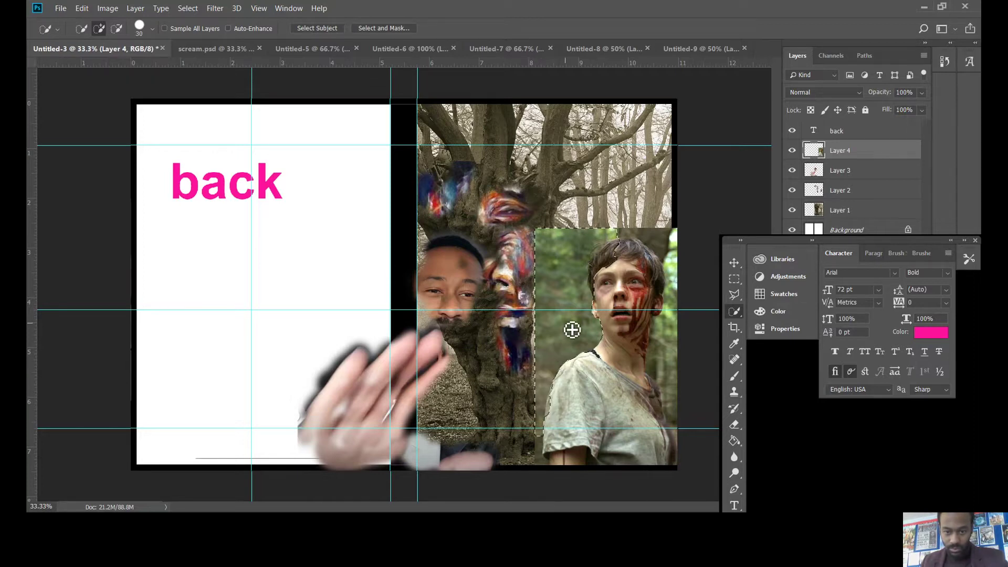
key(alt)
mouse_move(609, 257)
mouse_down()
mouse_move(602, 261)
mouse_move(603, 247)
mouse_move(598, 296)
mouse_up()
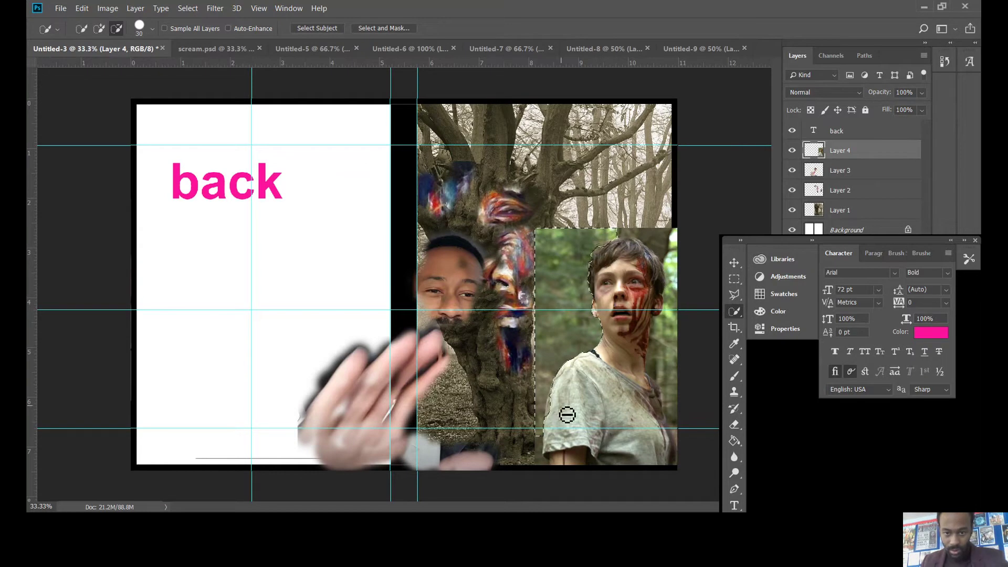
mouse_move(564, 415)
mouse_down()
mouse_move(554, 407)
mouse_move(556, 420)
mouse_up()
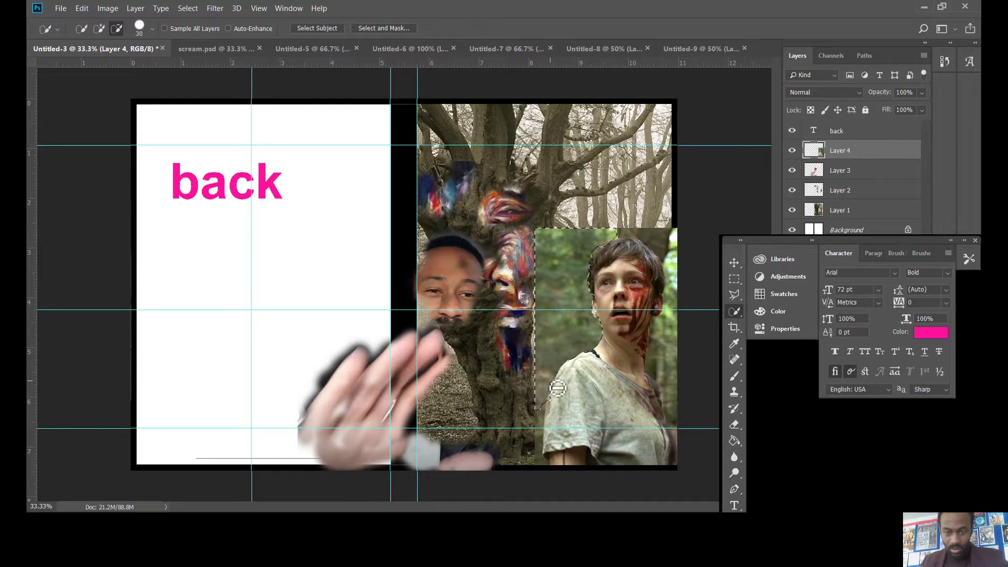
Step: Delete the green background left of the boy and trim the selection near his shoulder and elbow
key(Delete)
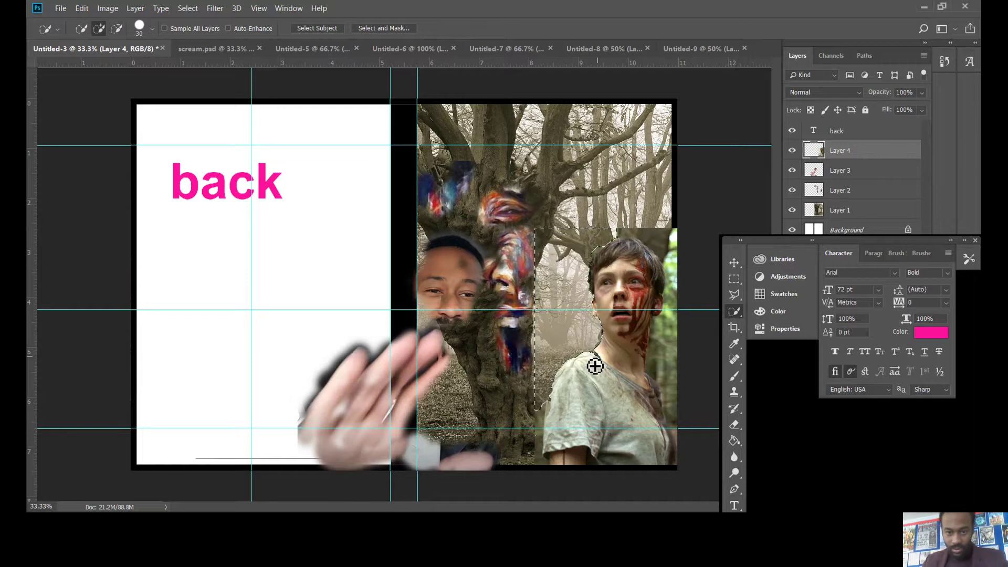
key(alt)
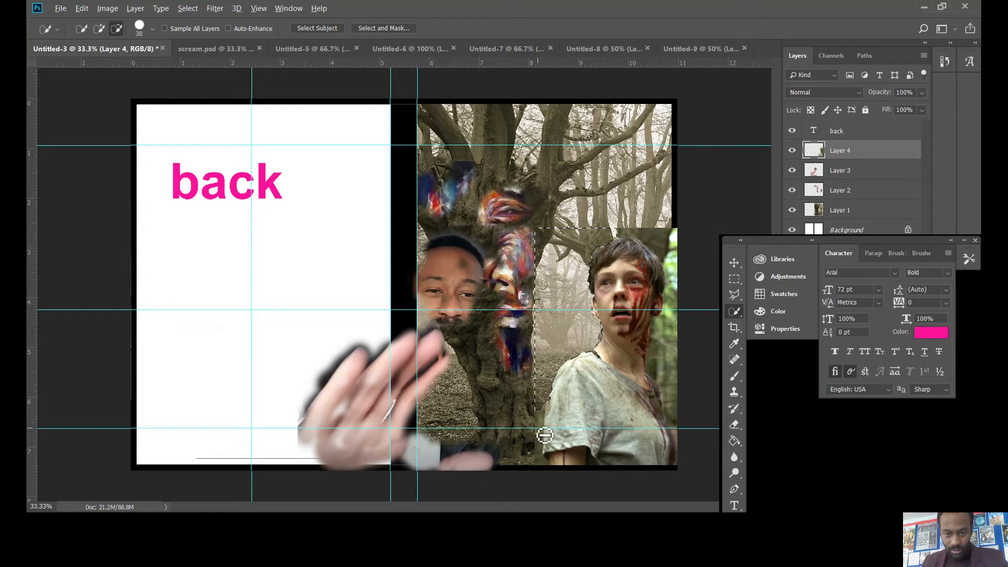
drag(542, 416, 547, 451)
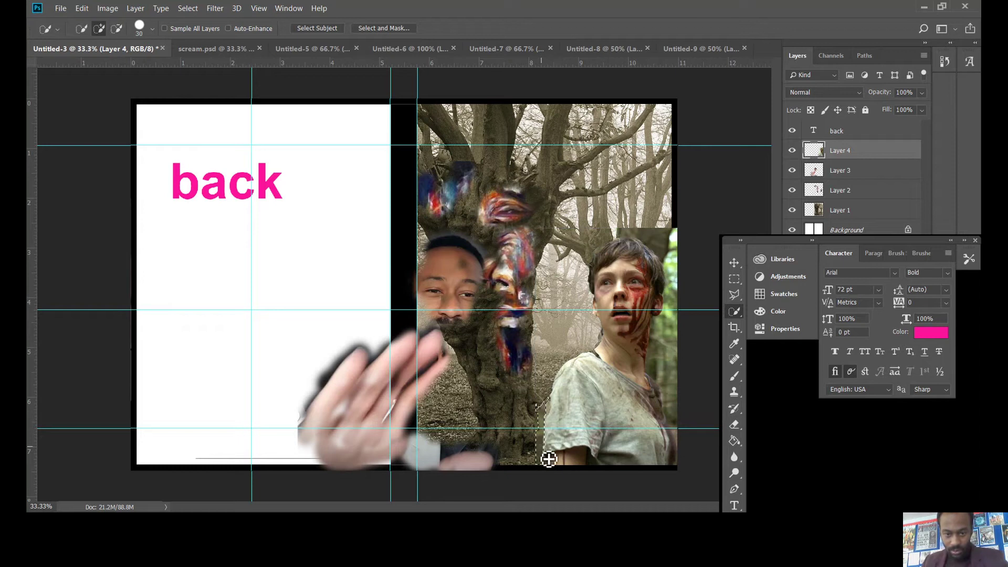
click(116, 29)
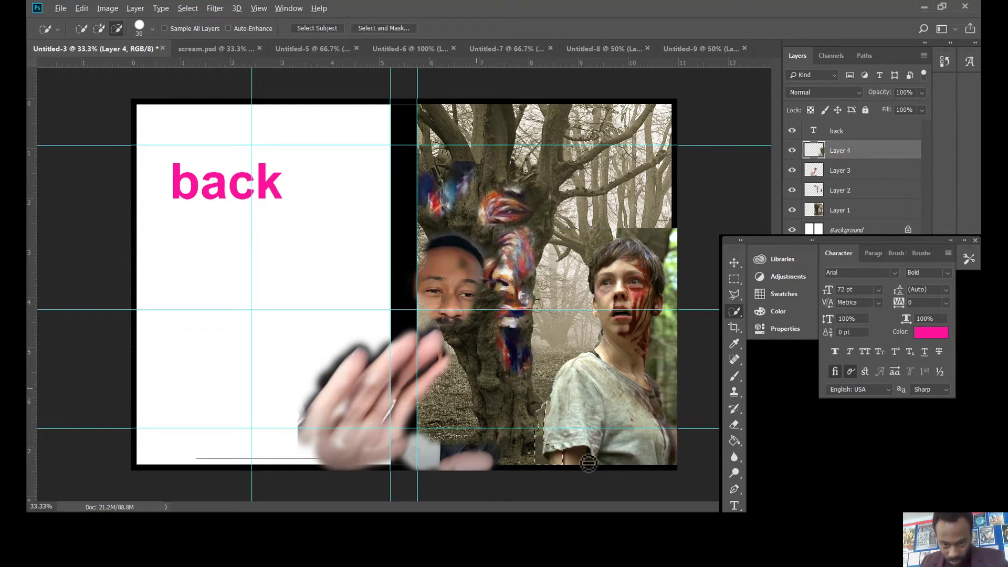
drag(573, 466, 553, 456)
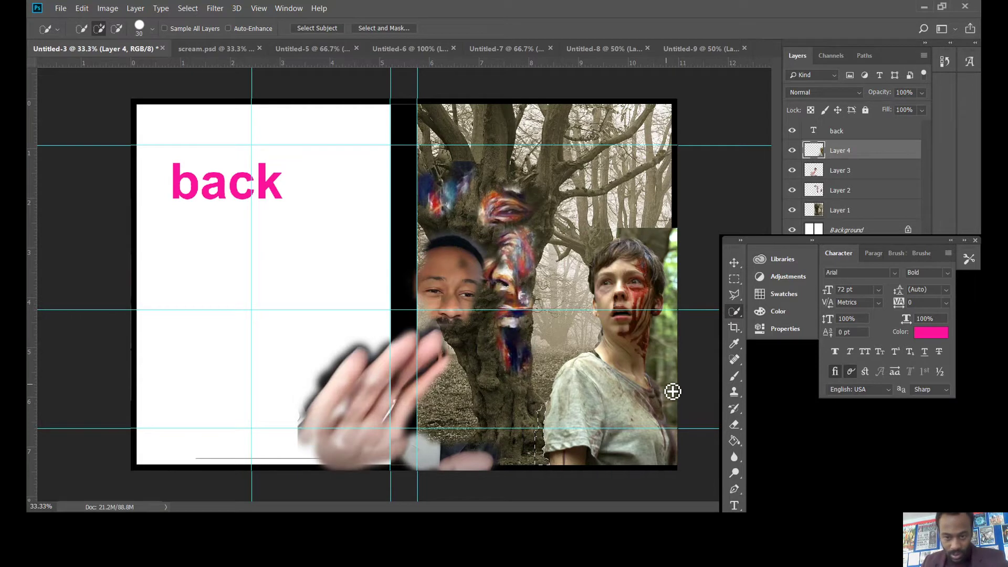
Step: Select and delete the green foliage strip right of the boy, trimming the bottom-right corner
mouse_move(673, 391)
mouse_down()
mouse_move(663, 355)
mouse_move(677, 317)
mouse_move(675, 247)
mouse_move(653, 235)
mouse_move(600, 243)
mouse_up()
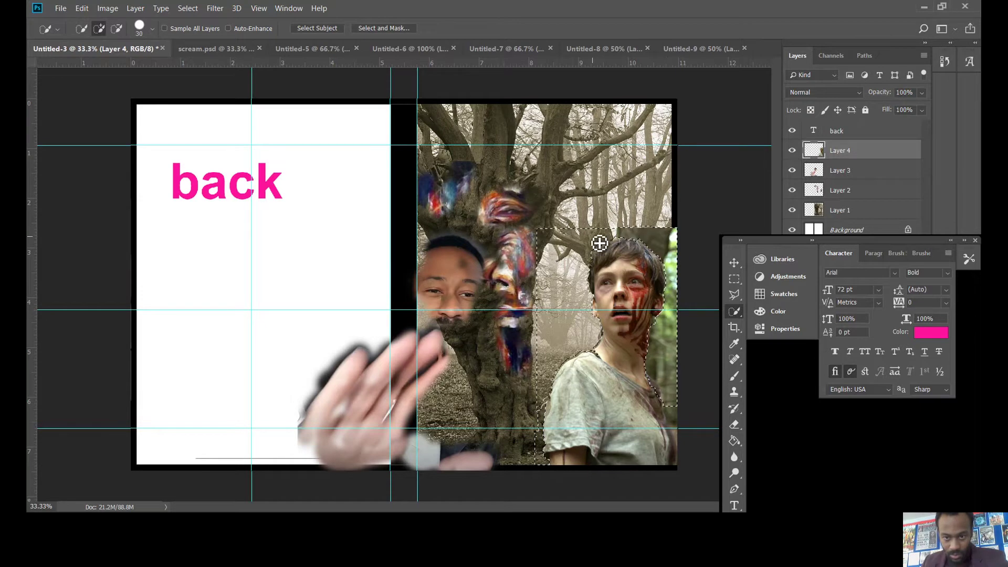
key(ctrl+z)
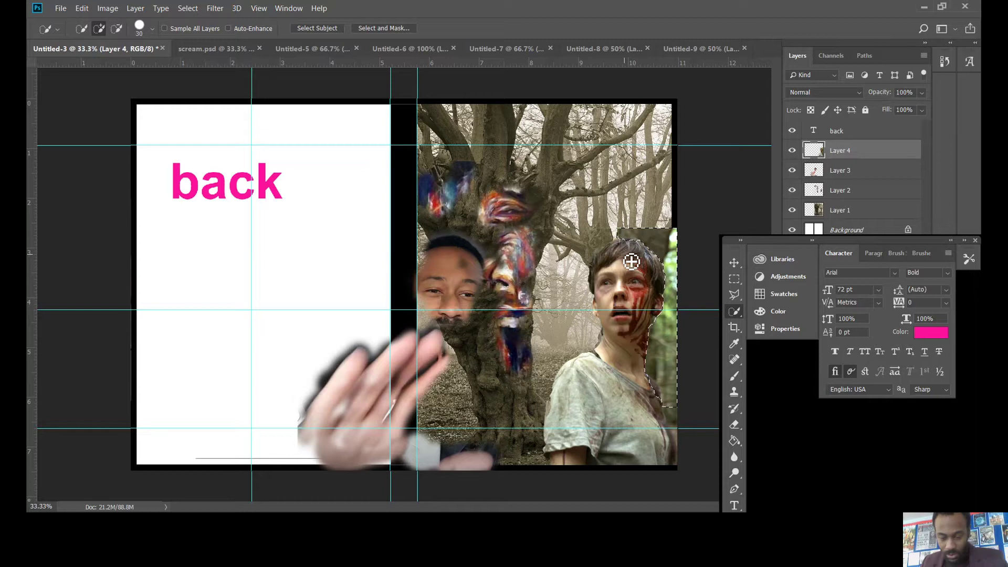
key(Delete)
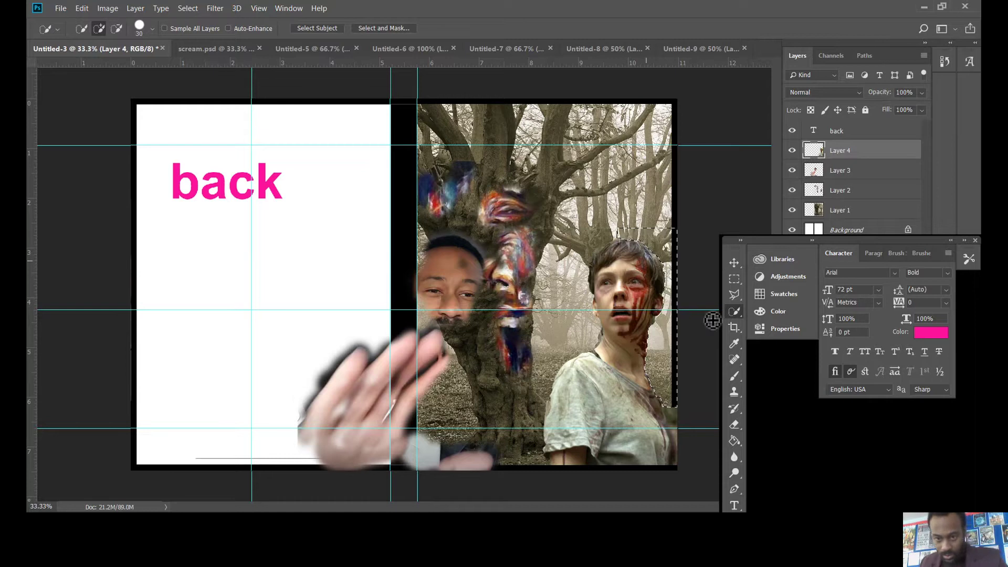
click(670, 414)
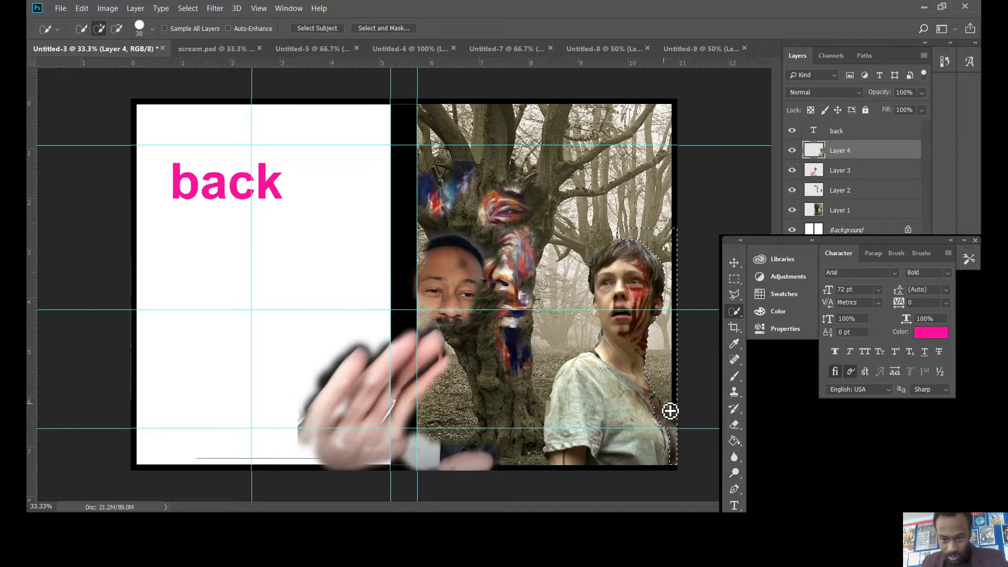
click(670, 409)
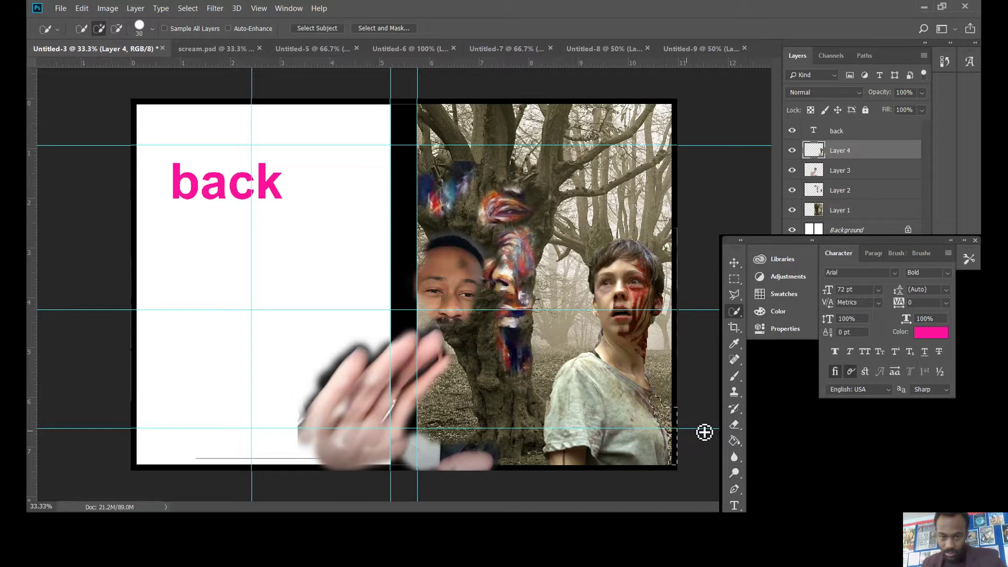
click(82, 9)
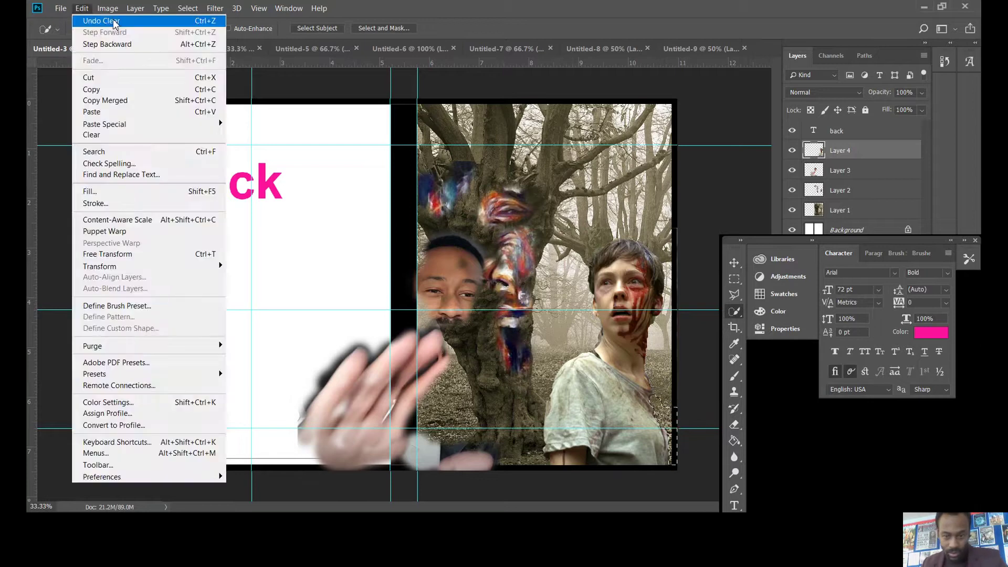
click(97, 18)
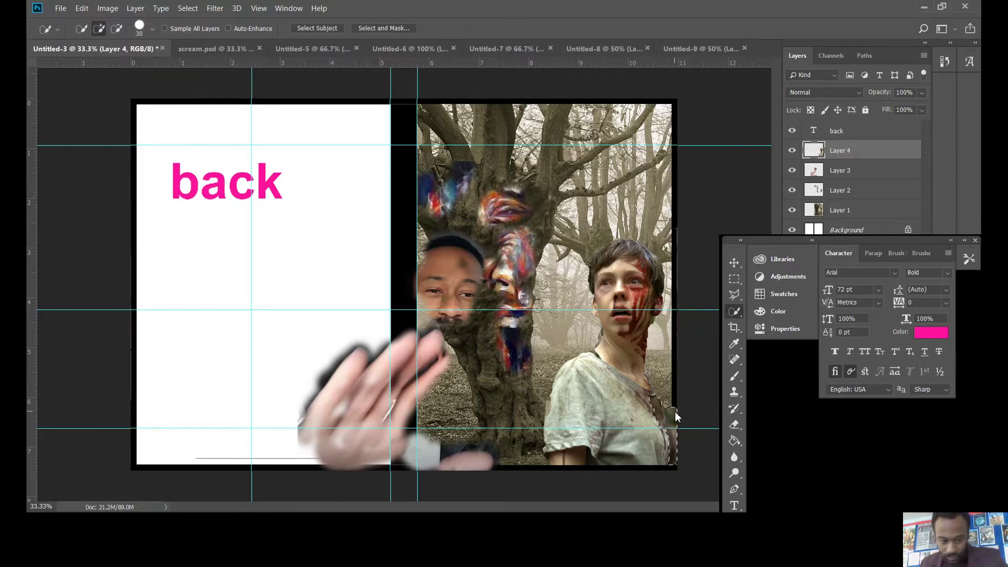
key(alt)
mouse_move(681, 422)
mouse_down()
mouse_move(675, 416)
mouse_move(686, 438)
mouse_move(684, 423)
mouse_up()
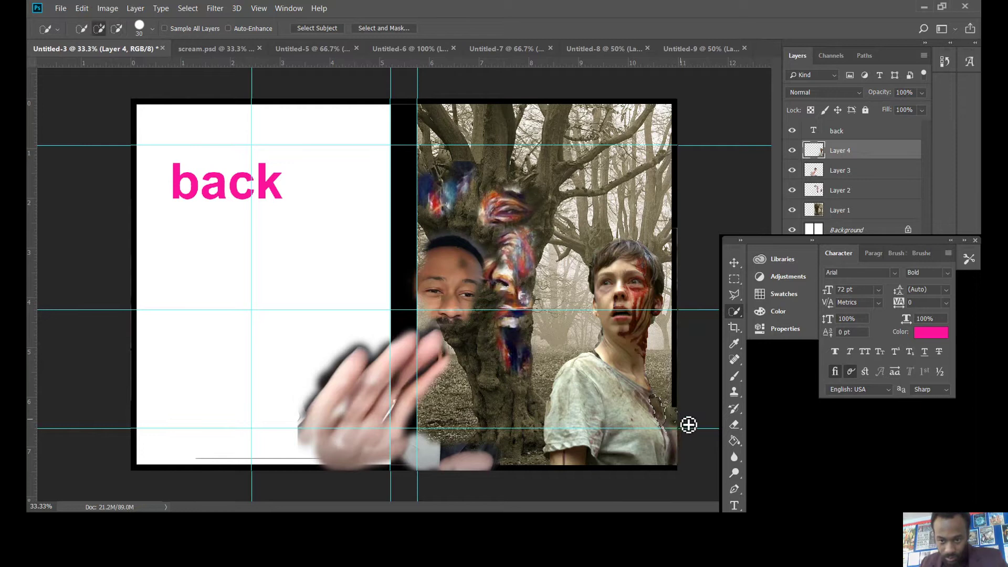
click(734, 279)
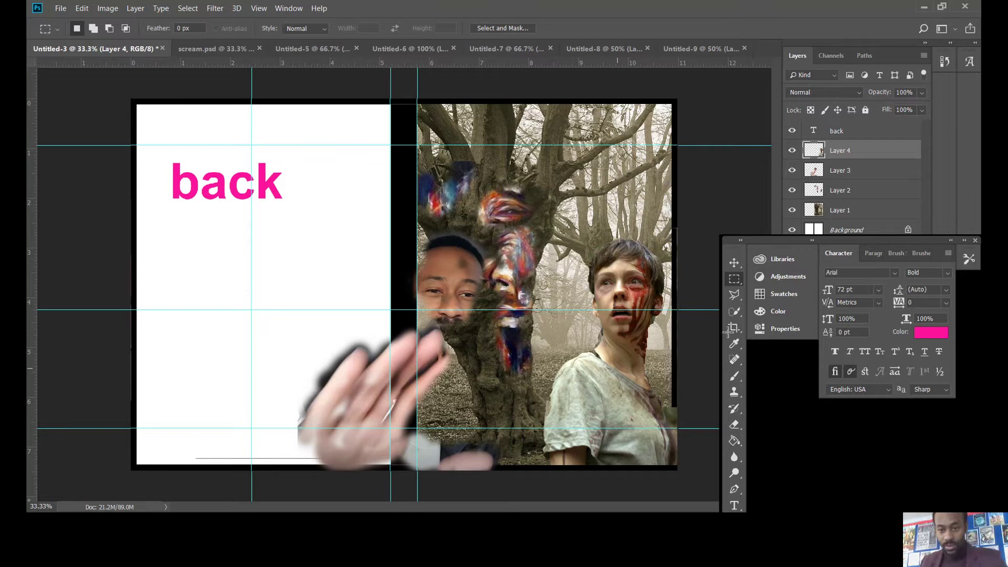
Step: Scale Layer 3 to about 101.78% by 103.95%, shift it up and left, and apply
click(792, 171)
click(792, 171)
click(867, 171)
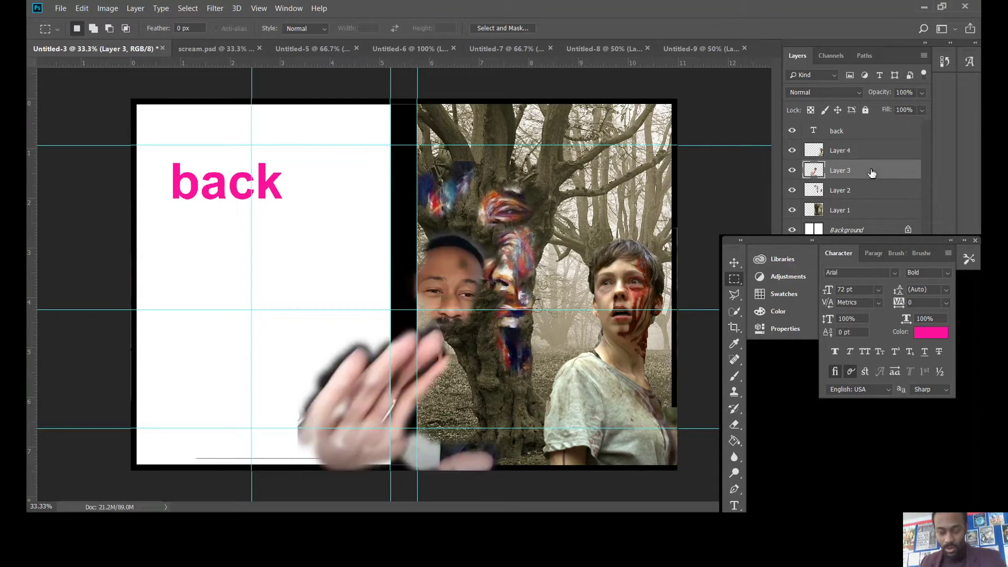
key(ctrl+t)
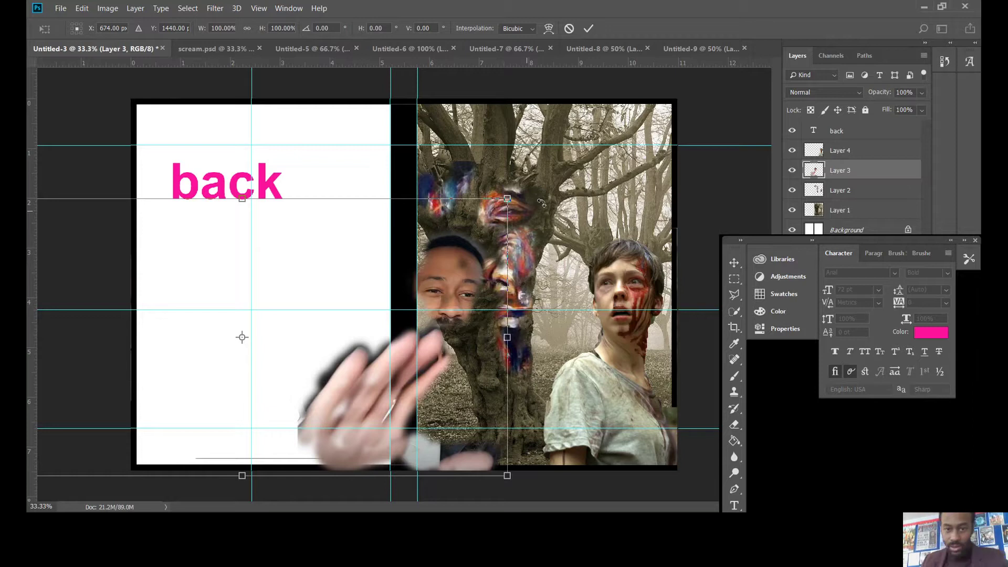
drag(508, 198, 518, 189)
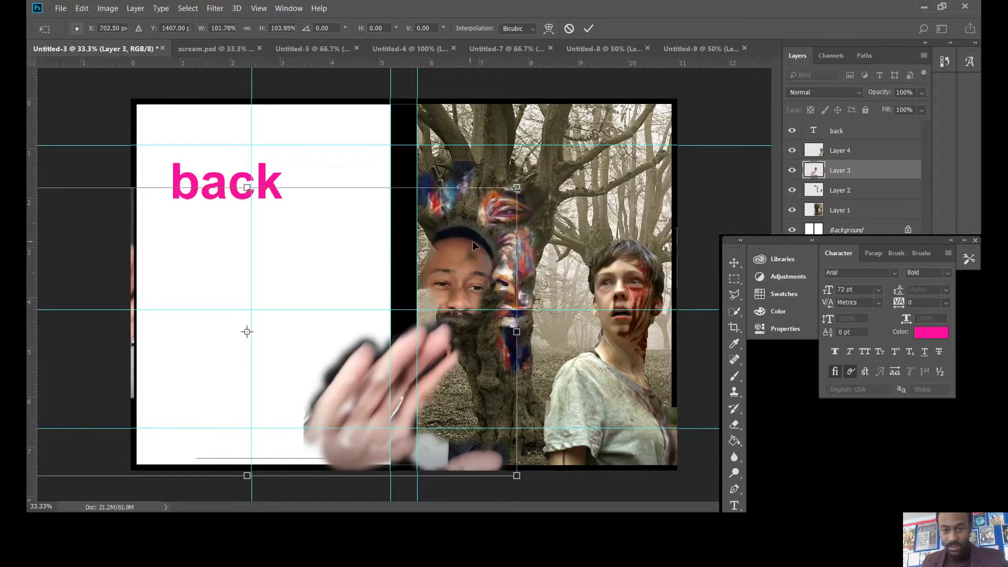
drag(475, 233, 455, 240)
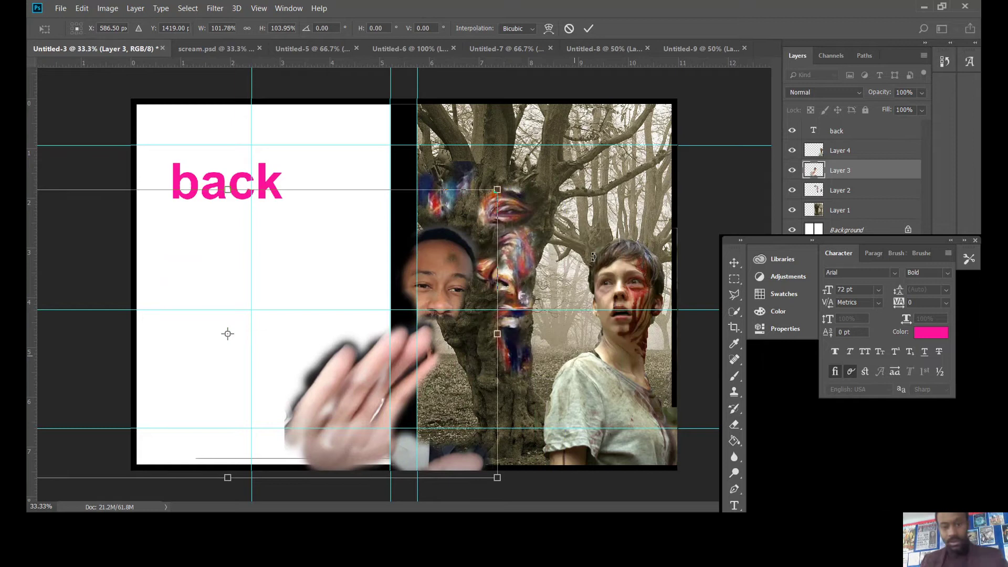
mouse_move(451, 251)
mouse_down()
mouse_move(468, 257)
mouse_move(455, 253)
mouse_up()
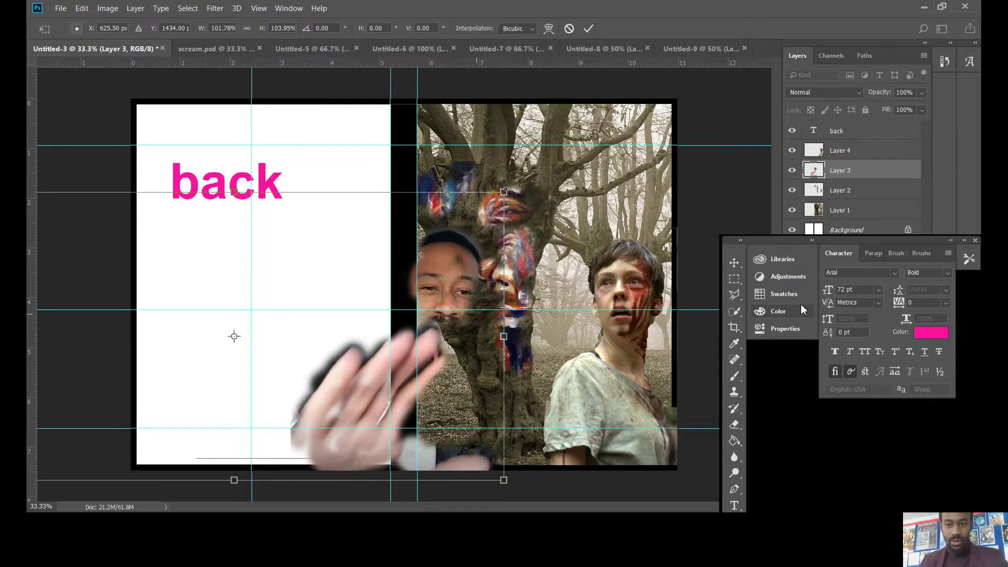
click(734, 278)
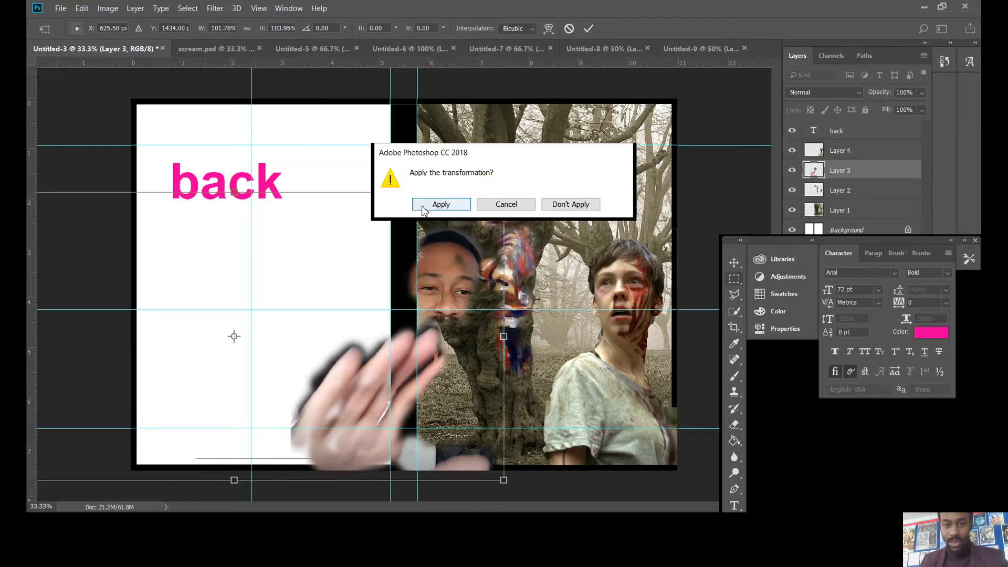
click(420, 203)
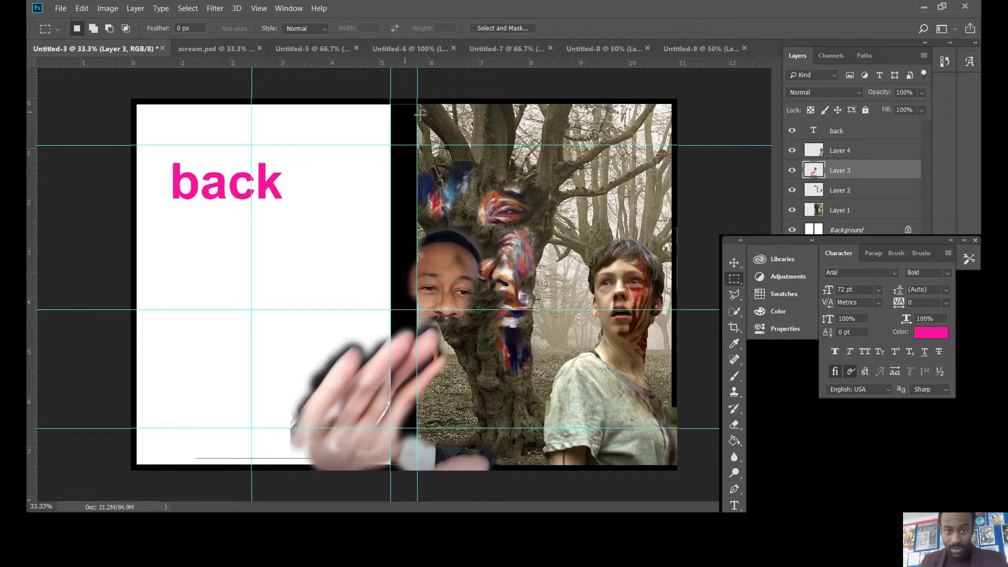
Step: Undo a stray paste, then Copy Merged the selected front cover artwork and deselect
drag(419, 105, 673, 466)
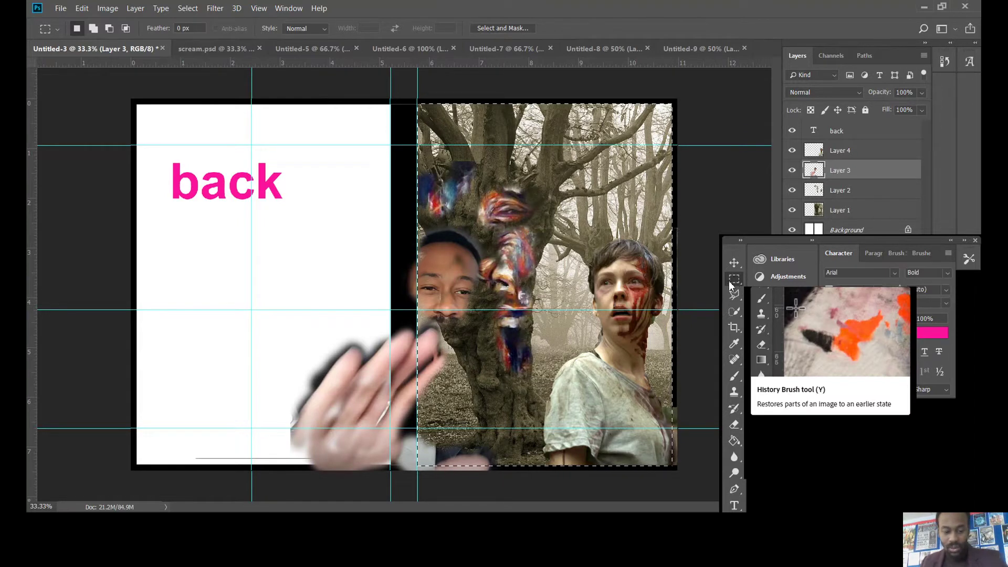
mouse_move(776, 239)
mouse_down()
mouse_move(771, 309)
mouse_move(756, 318)
mouse_up()
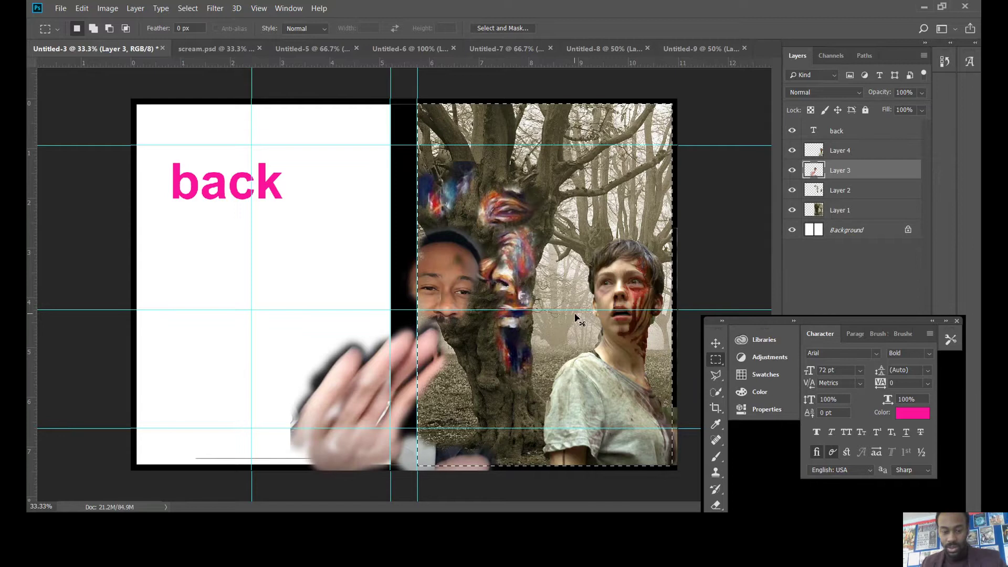
key(ctrl+v)
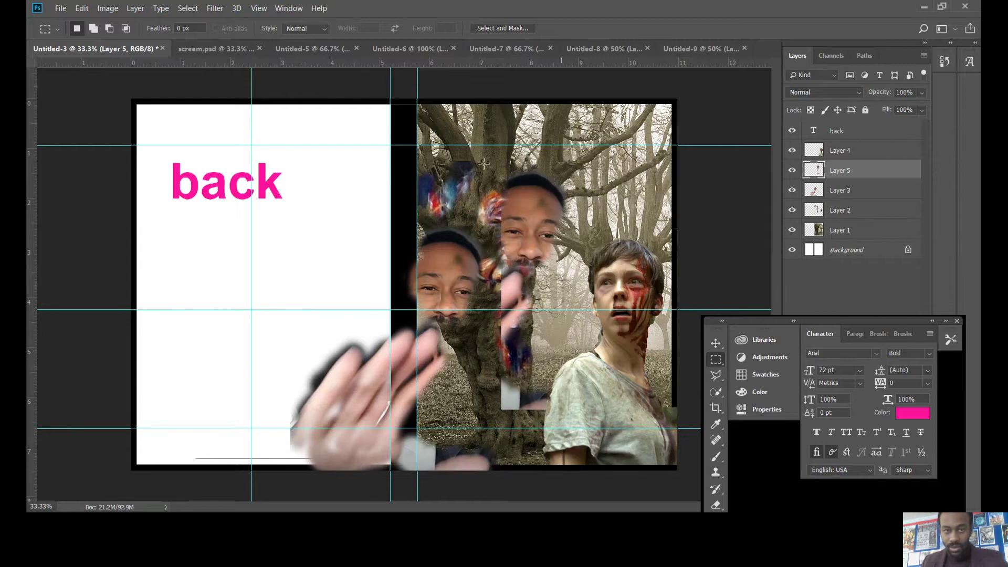
click(82, 9)
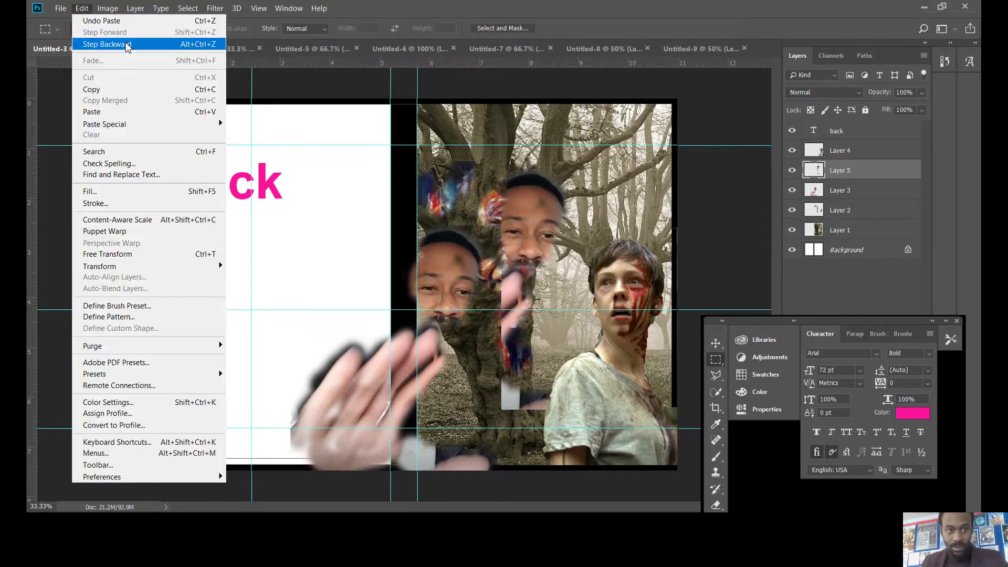
click(126, 42)
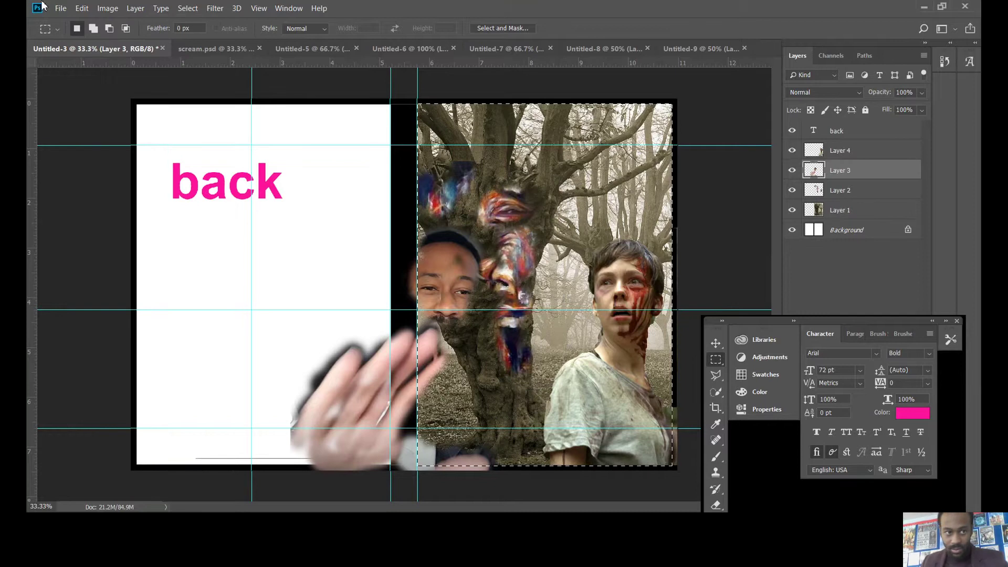
click(82, 11)
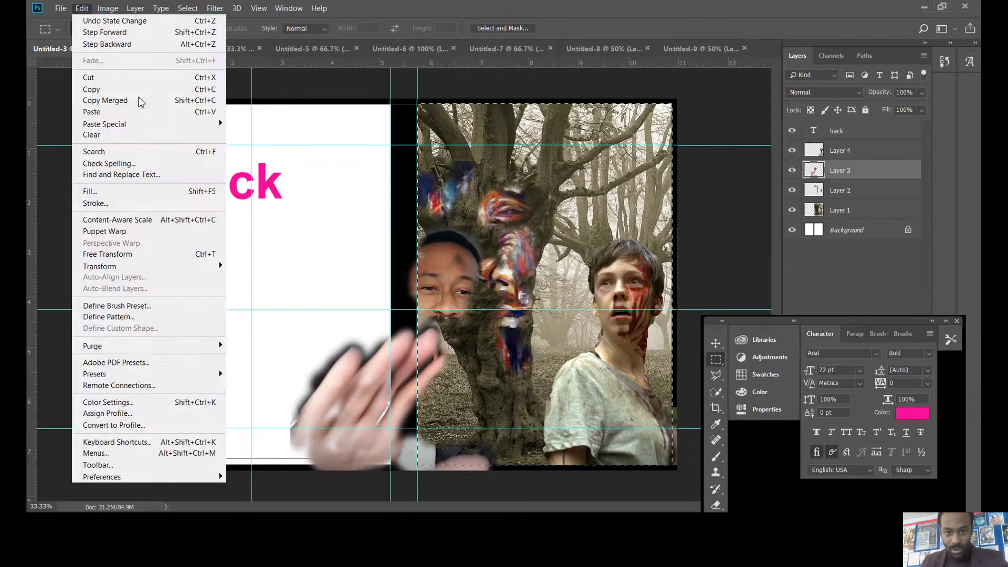
click(138, 100)
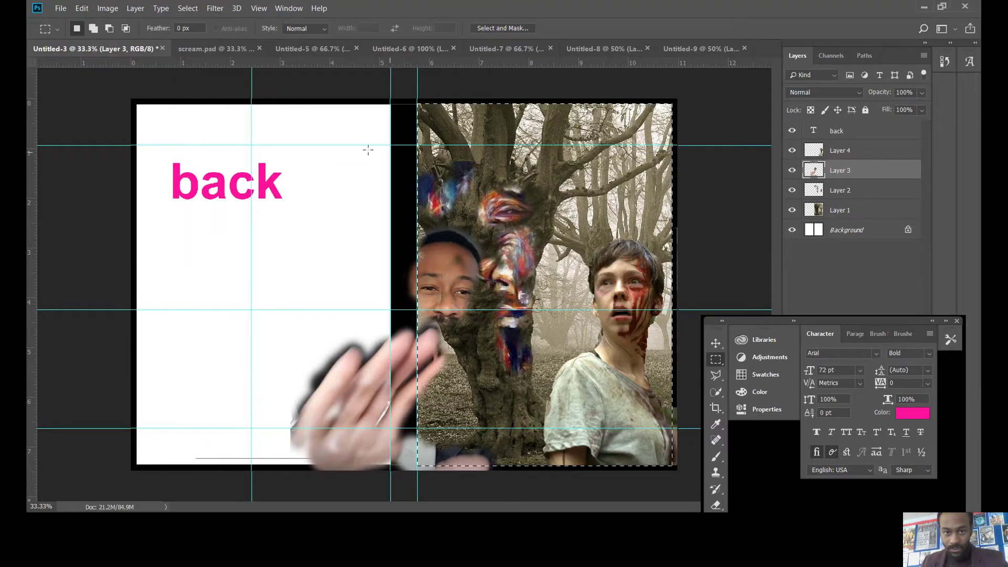
key(ctrl+d)
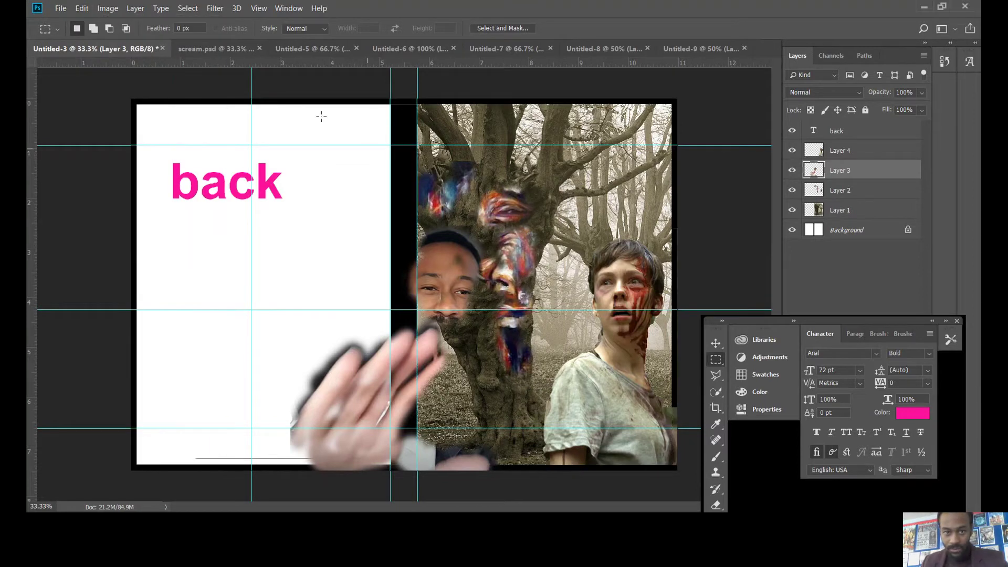
Step: Paste the merged copy as new Layer 5
click(83, 12)
click(140, 108)
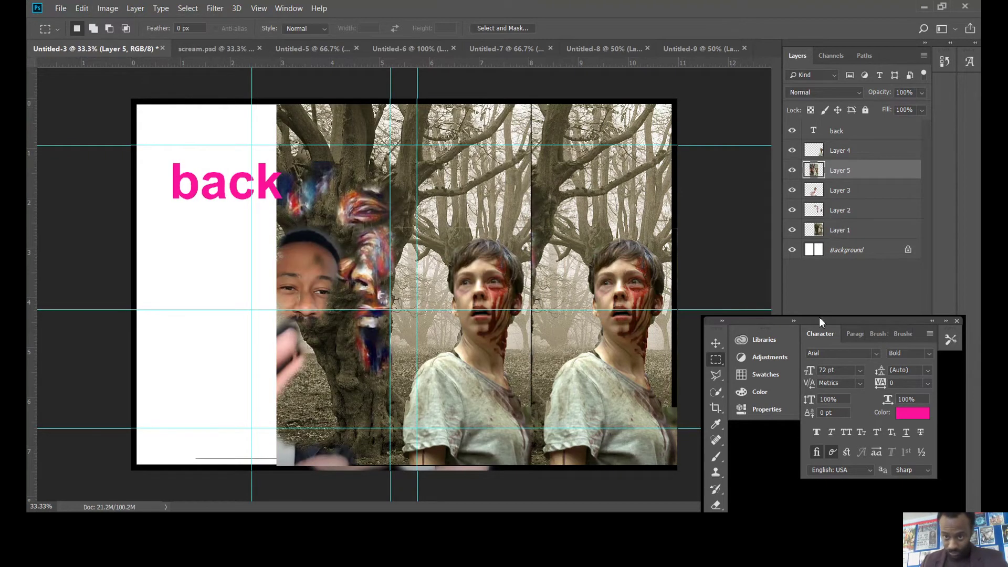
drag(821, 321, 629, 180)
mouse_move(845, 170)
mouse_down()
mouse_move(929, 303)
mouse_move(914, 503)
mouse_move(834, 140)
mouse_move(861, 177)
mouse_up()
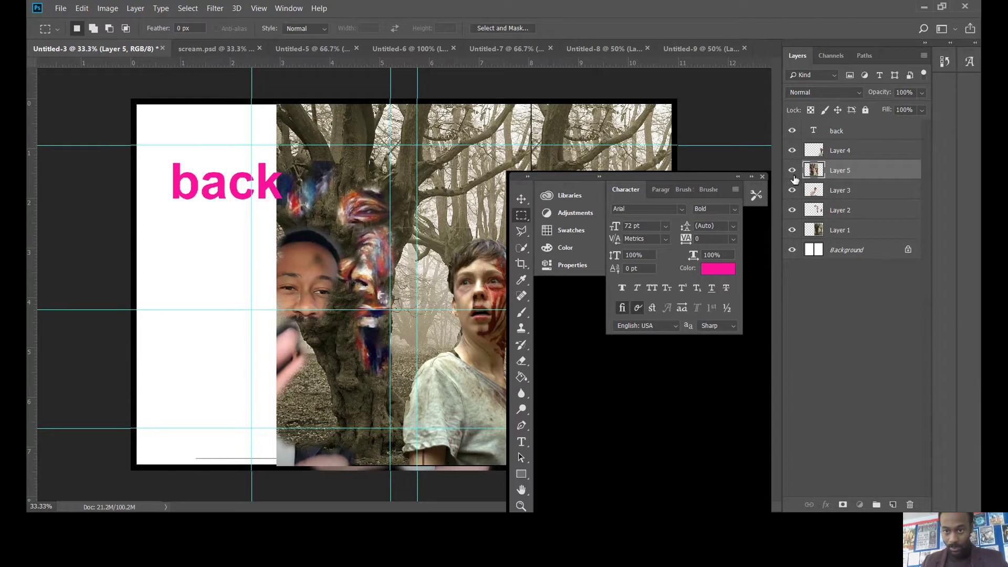
Step: Hide Layer 5 and delete Layers 4, 2, 1 and 3
click(792, 171)
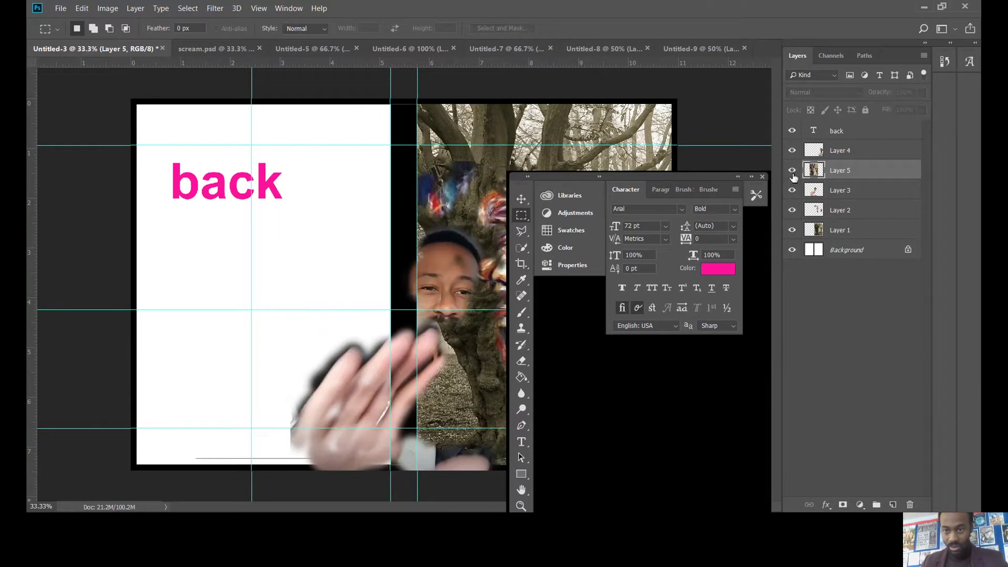
drag(840, 151, 913, 497)
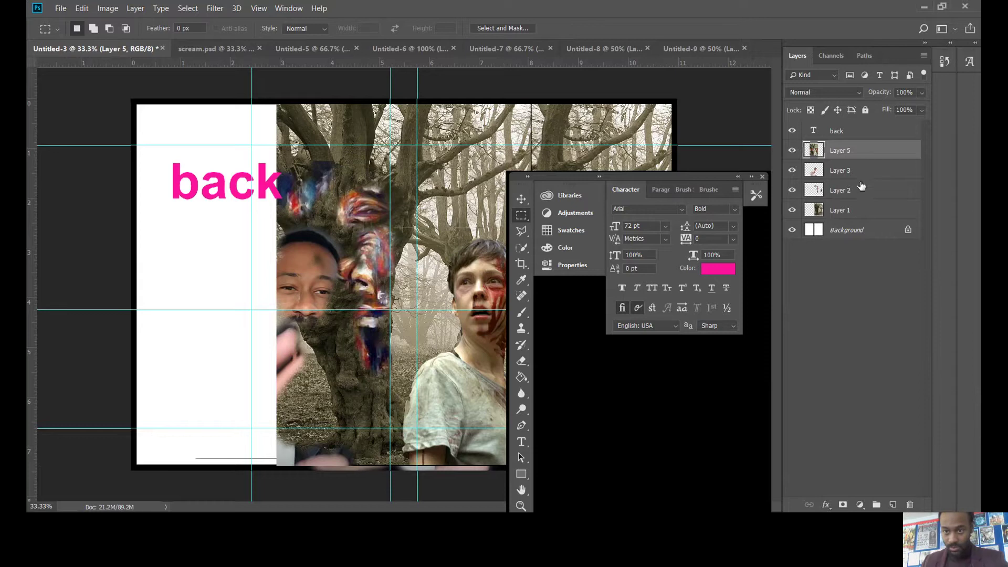
drag(862, 186, 908, 505)
drag(865, 195, 910, 505)
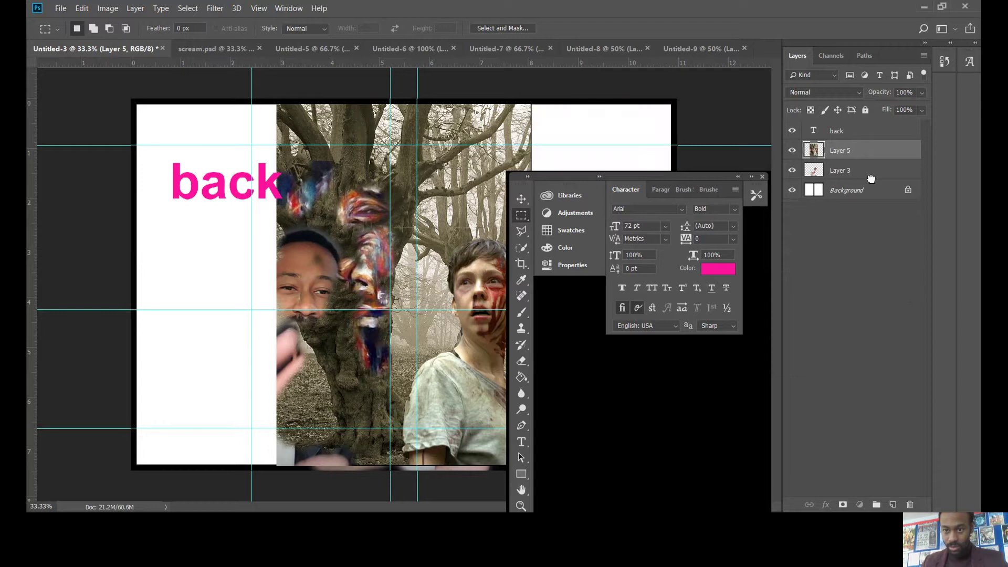
drag(873, 171, 912, 506)
Step: Slide Layer 5's merged artwork right onto the front cover half
click(521, 199)
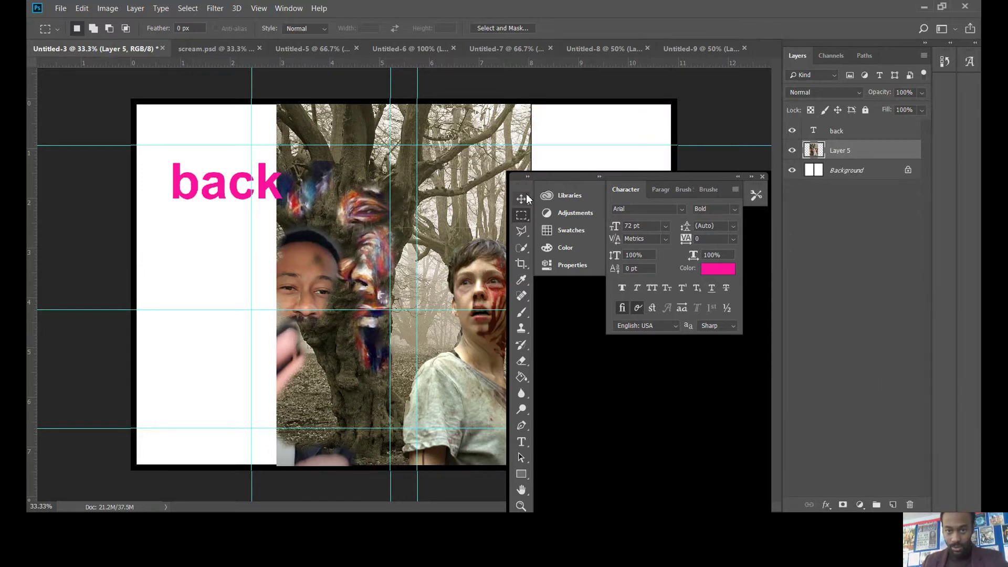
drag(635, 194, 833, 240)
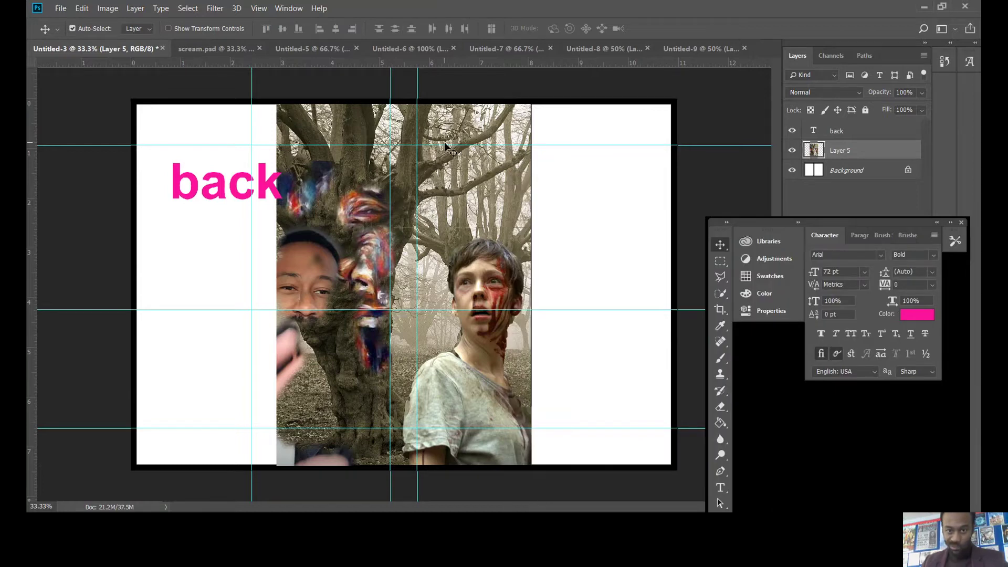
drag(445, 147, 583, 139)
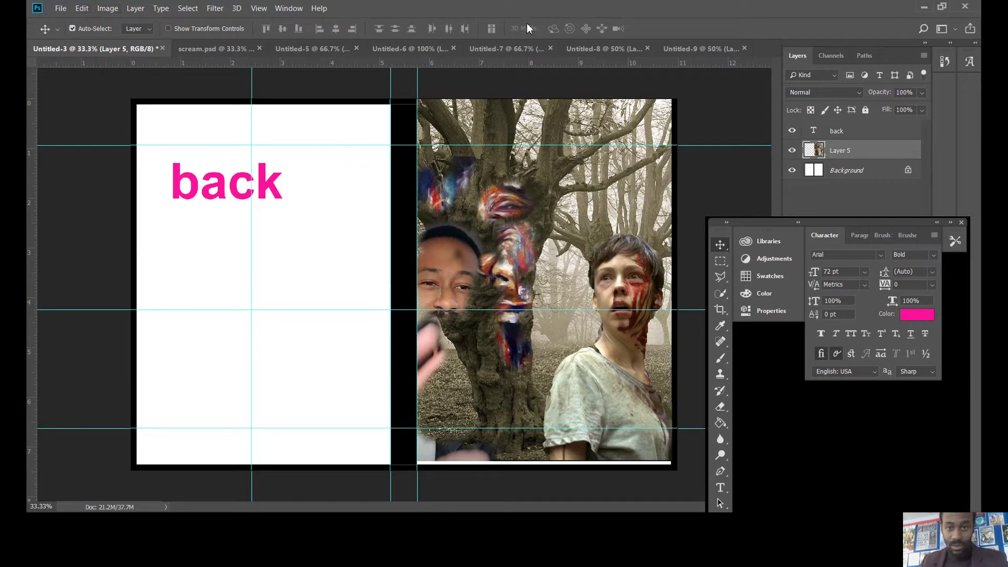
Step: Copy the waving-hand video still from the Untitled-7 document
click(591, 49)
click(394, 47)
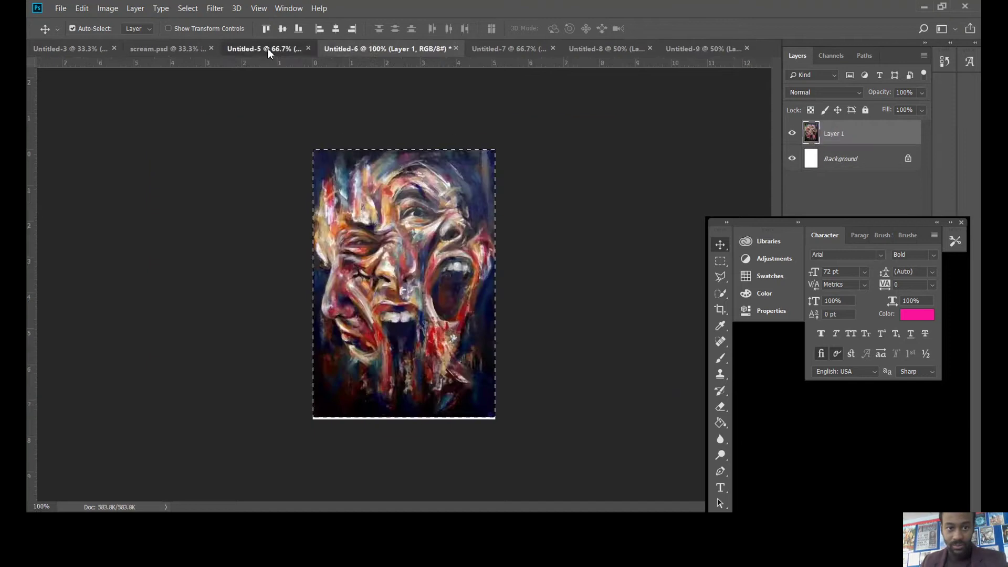
click(270, 48)
click(185, 52)
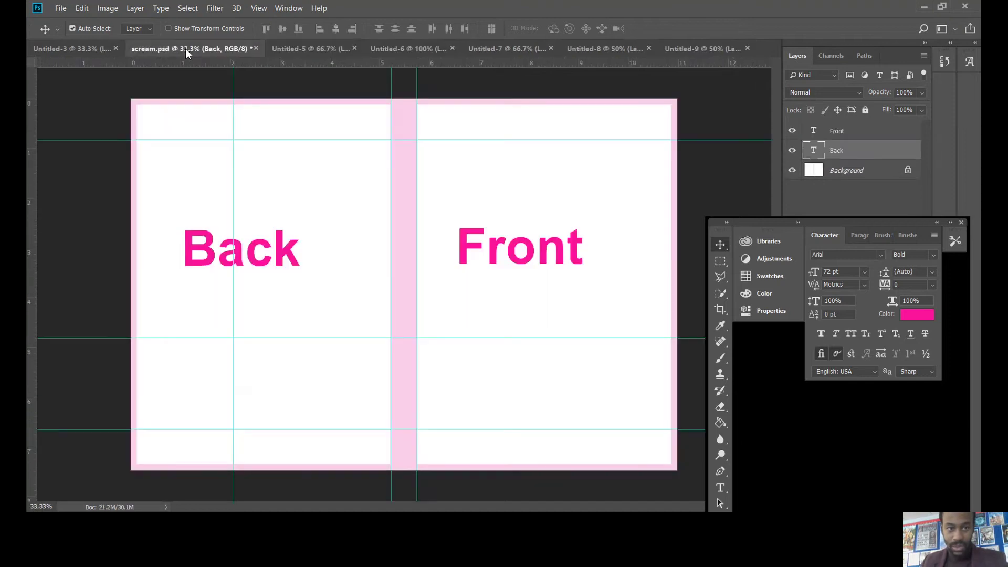
click(93, 54)
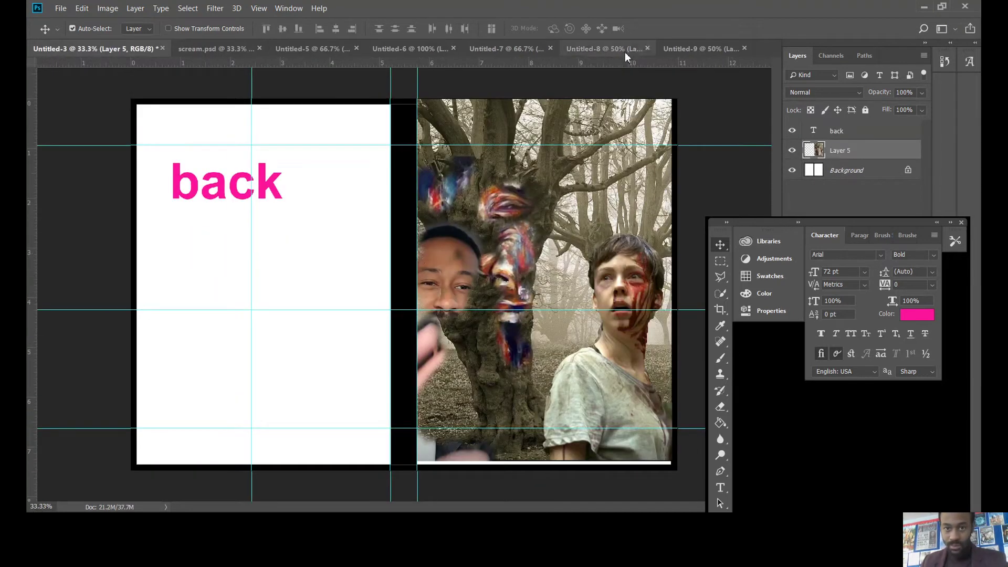
click(505, 55)
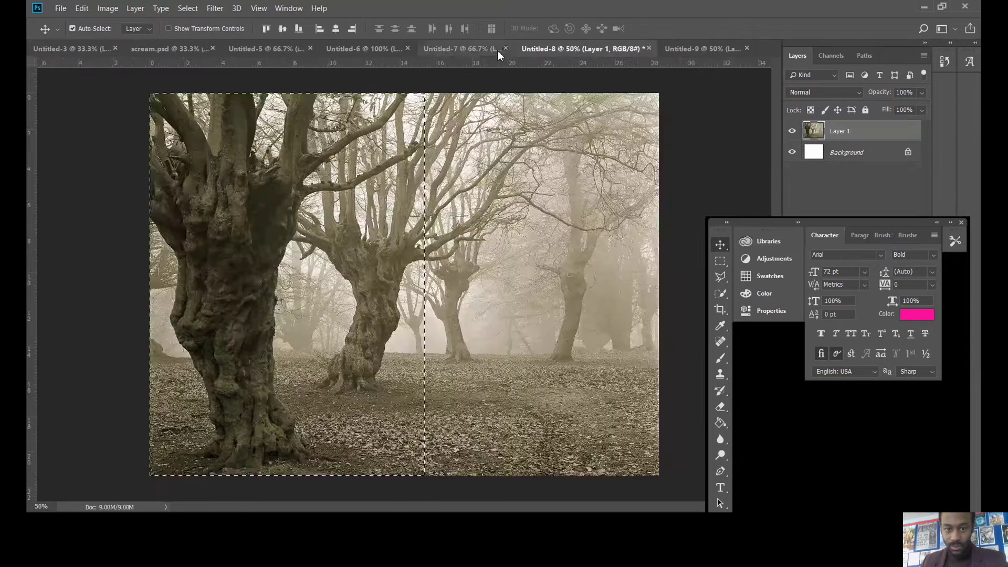
click(551, 48)
click(531, 205)
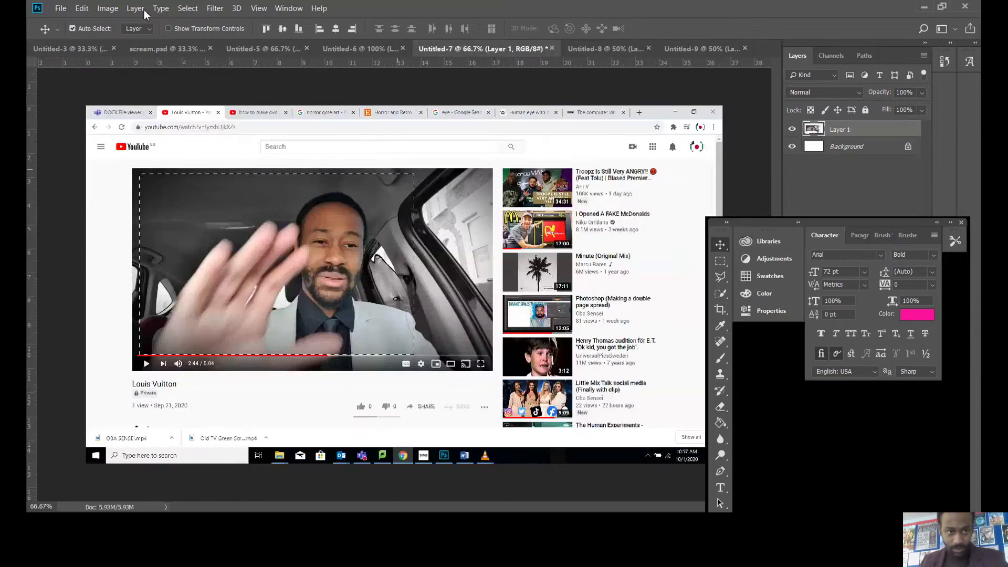
click(82, 9)
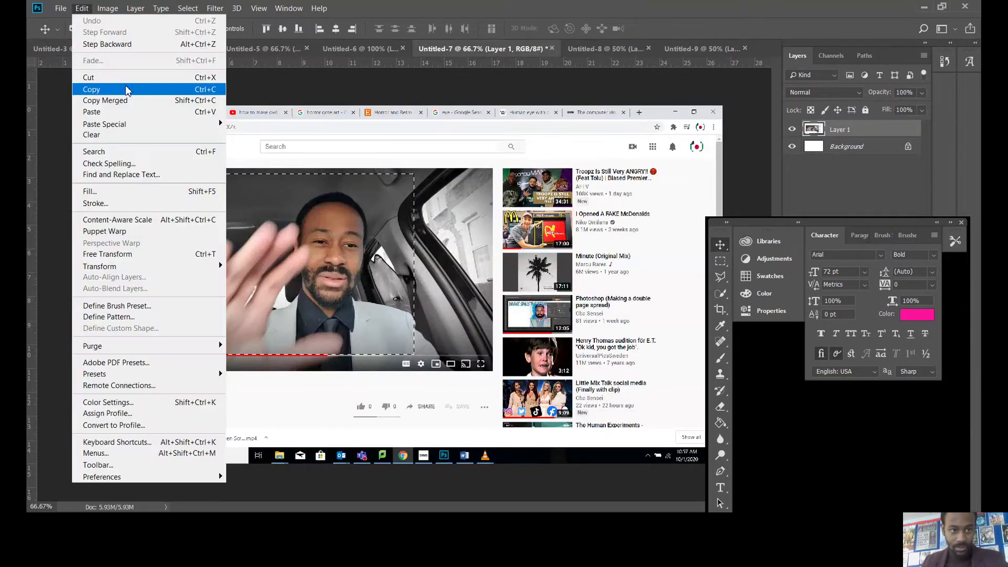
click(126, 90)
Step: Paste the still into Untitled-3 as Layer 6, enlarged across the upper back cover, and apply
click(49, 48)
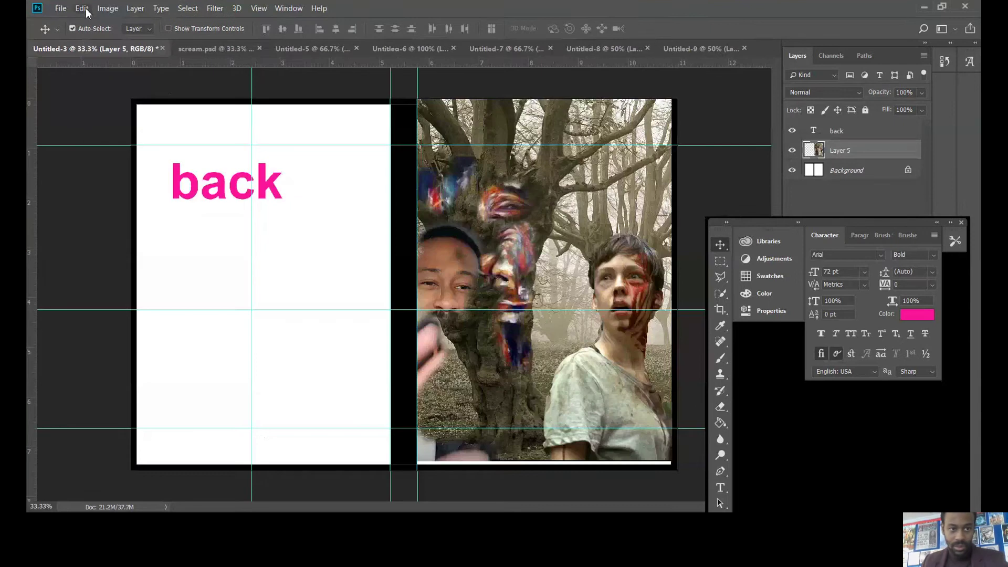
click(82, 8)
click(124, 111)
key(ctrl+t)
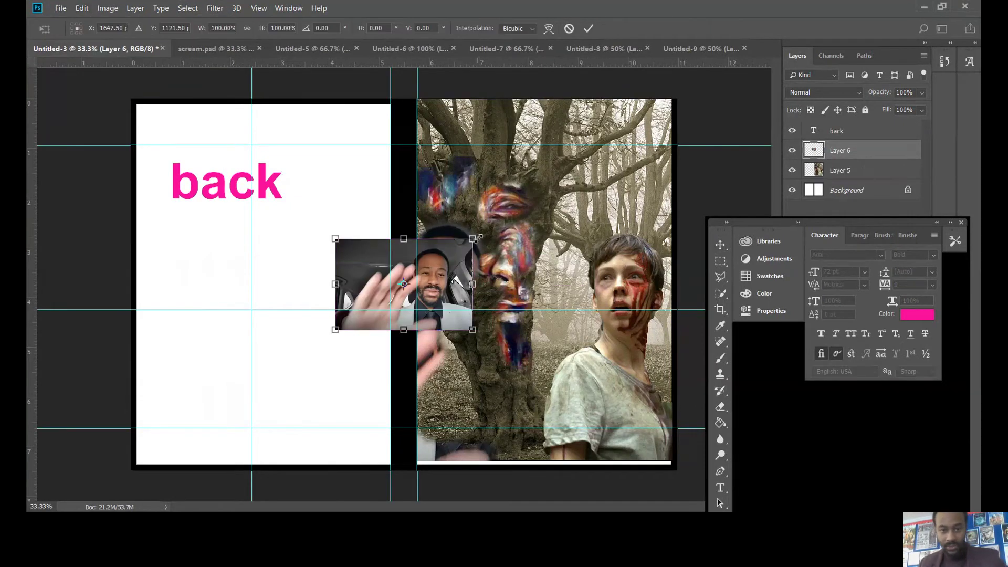
drag(472, 239, 720, 58)
drag(415, 191, 402, 65)
drag(303, 154, 341, 189)
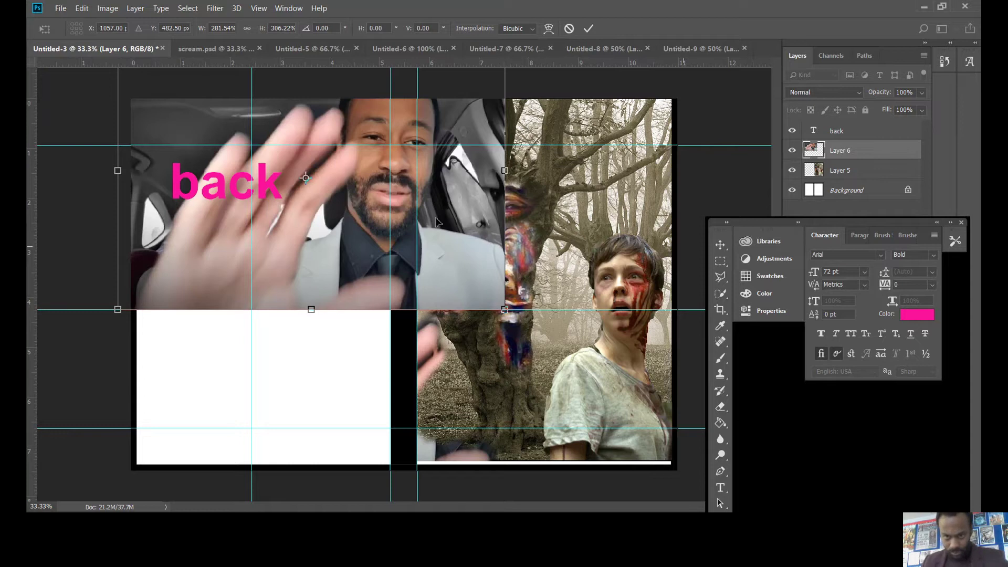
click(720, 261)
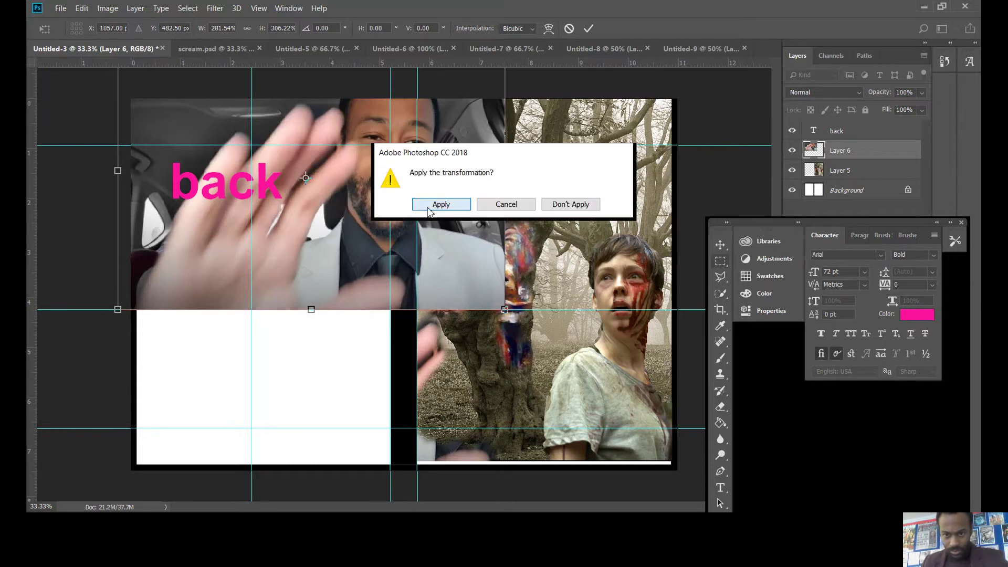
key(Return)
Step: Clone-stamp the blurred waving hand over the lower front cover and across the tree trunk
click(721, 374)
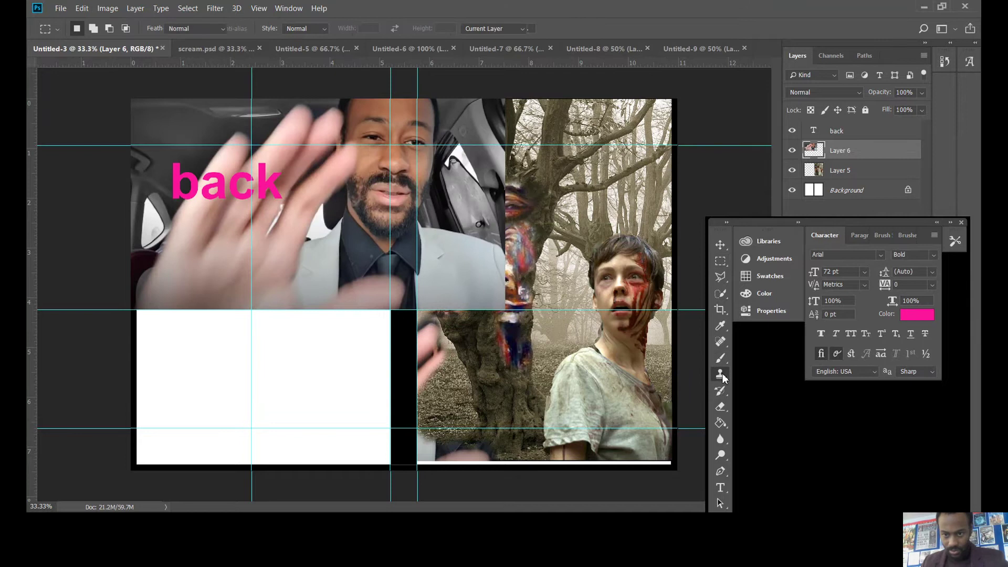
click(775, 374)
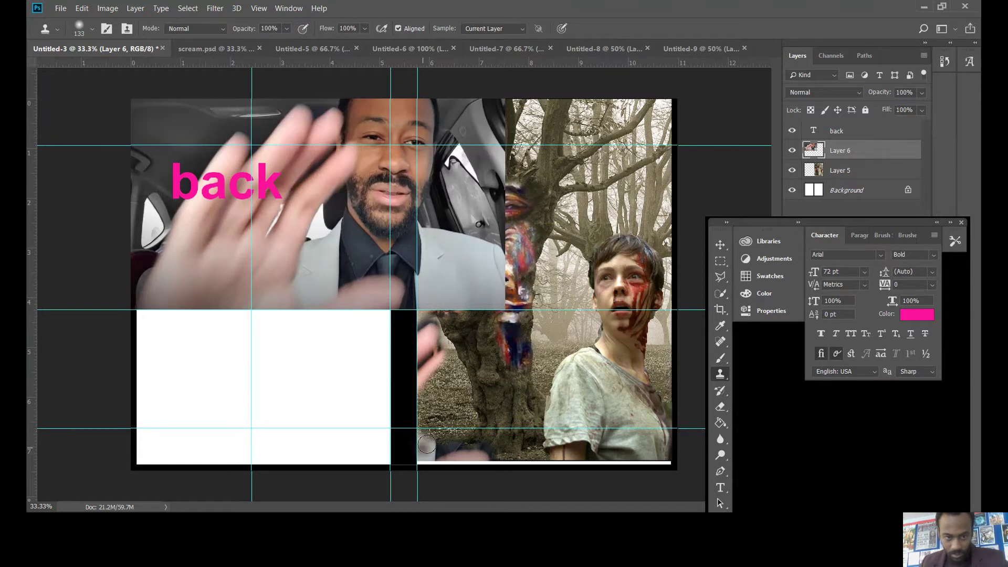
drag(426, 444, 445, 376)
mouse_move(454, 368)
mouse_down()
mouse_move(481, 341)
mouse_move(445, 405)
mouse_move(449, 433)
mouse_move(489, 401)
mouse_move(492, 356)
mouse_move(478, 329)
mouse_move(526, 274)
mouse_move(503, 336)
mouse_move(554, 274)
mouse_move(566, 280)
mouse_move(530, 357)
mouse_move(482, 397)
mouse_move(524, 332)
mouse_move(542, 327)
mouse_move(491, 423)
mouse_move(583, 331)
mouse_move(586, 316)
mouse_move(513, 419)
mouse_move(463, 459)
mouse_move(480, 428)
mouse_move(503, 430)
mouse_move(506, 450)
mouse_move(575, 388)
mouse_move(552, 447)
mouse_move(588, 446)
mouse_move(516, 457)
mouse_move(611, 460)
mouse_move(628, 433)
mouse_move(600, 448)
mouse_move(652, 424)
mouse_move(627, 441)
mouse_move(647, 446)
mouse_move(577, 452)
mouse_move(540, 438)
mouse_move(550, 315)
mouse_move(585, 262)
mouse_move(576, 257)
mouse_move(564, 299)
mouse_move(608, 274)
mouse_move(588, 318)
mouse_up()
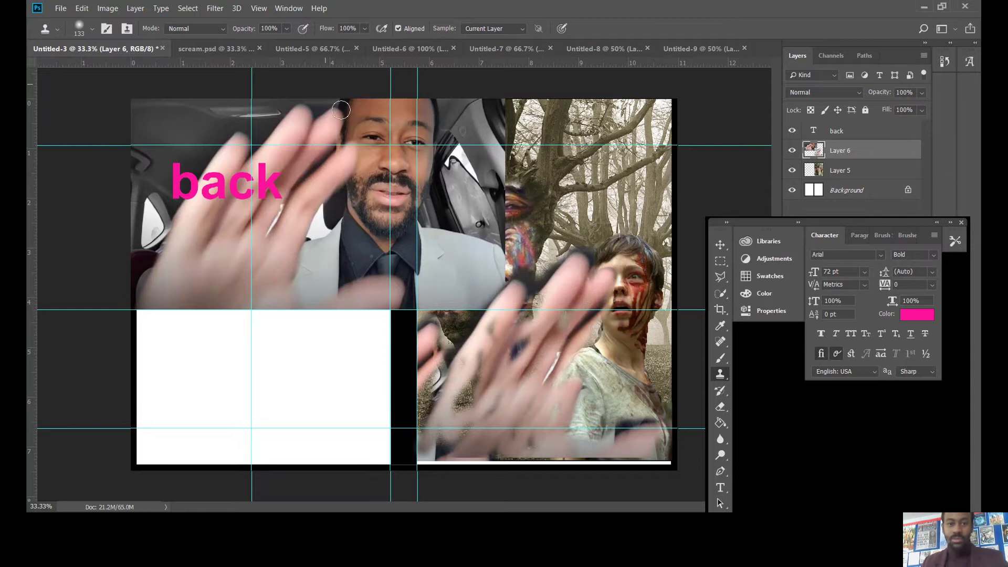
Step: Move the man's car photo layer lower and to the right
click(720, 261)
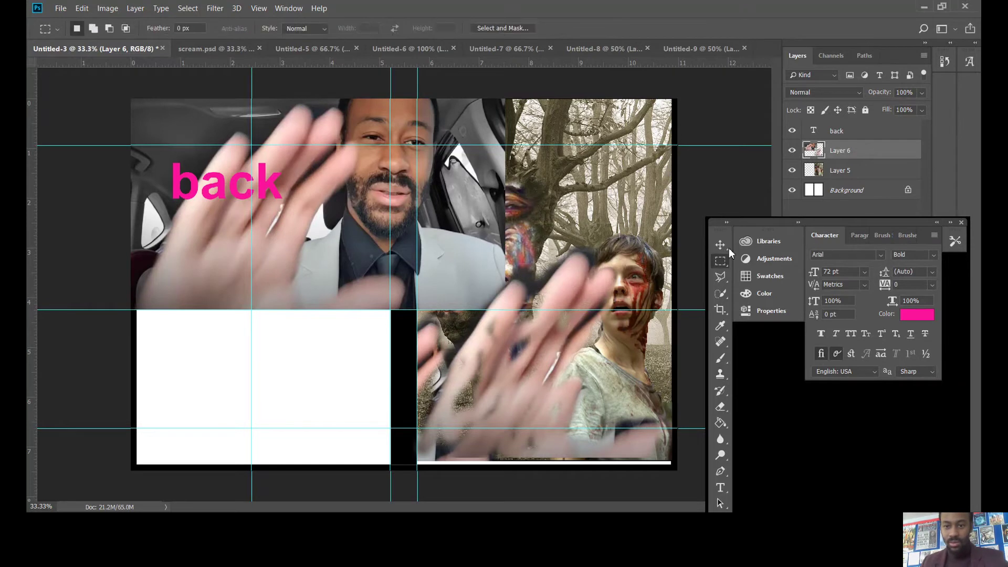
click(720, 245)
drag(364, 256, 672, 286)
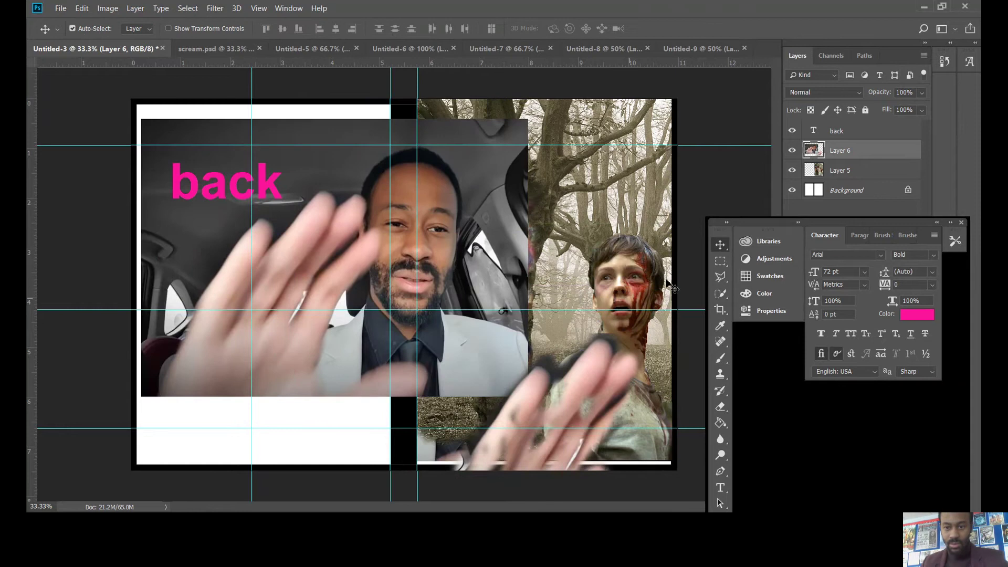
Step: Marquee-select the back cover area and delete the photo there, leaving white
click(720, 261)
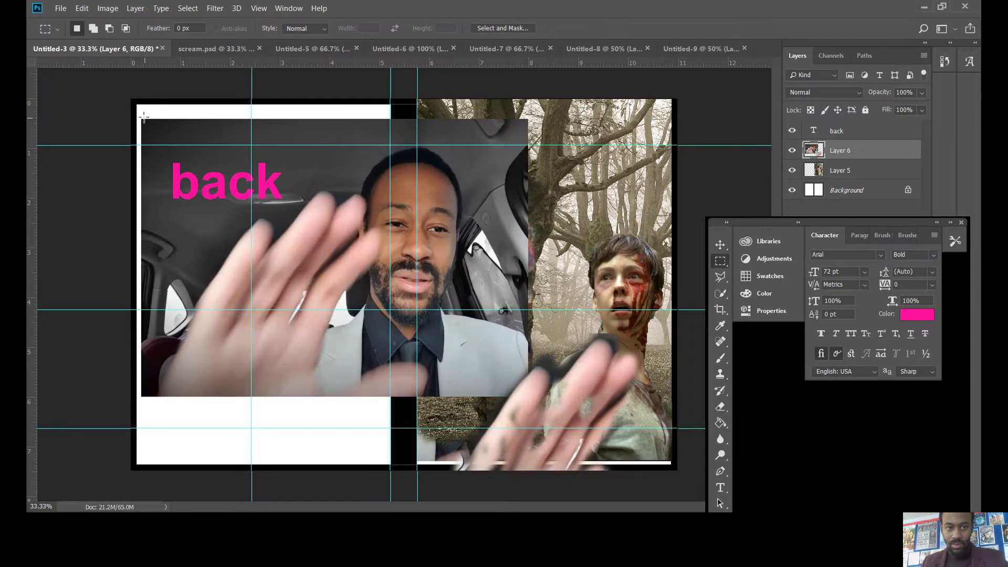
drag(142, 116, 498, 399)
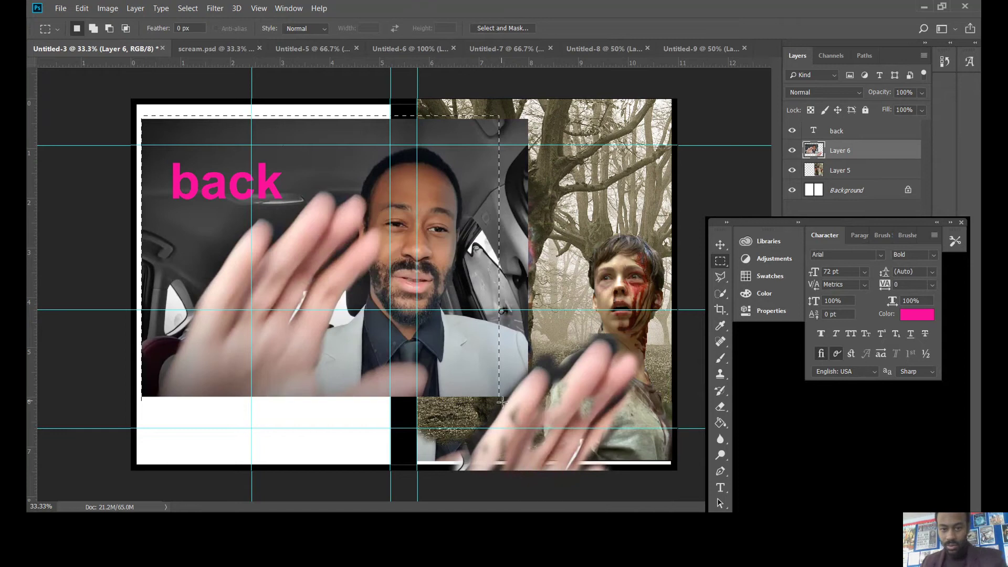
key(Delete)
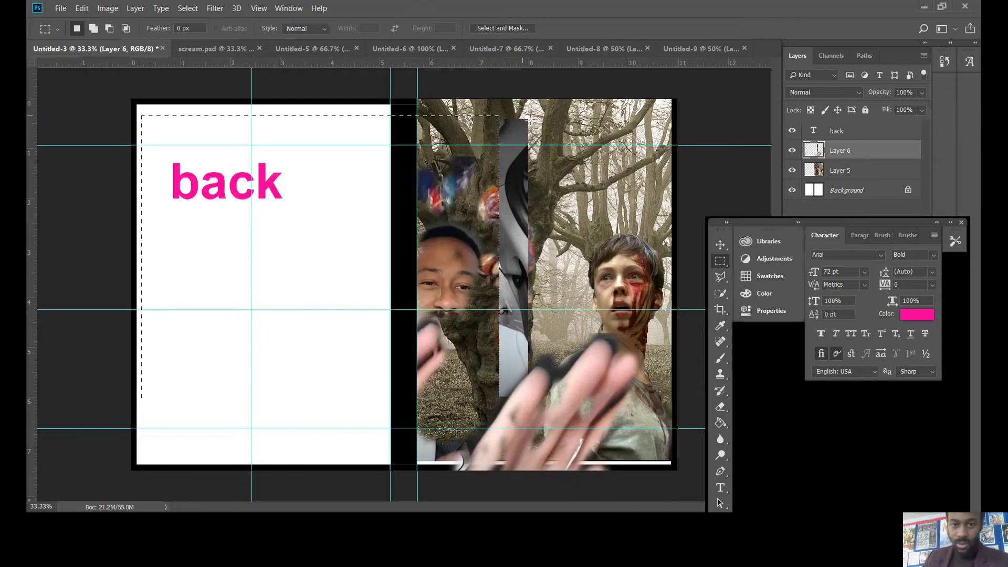
Step: Reselect just the small grey patch beside the tree on the front cover
drag(546, 120, 476, 339)
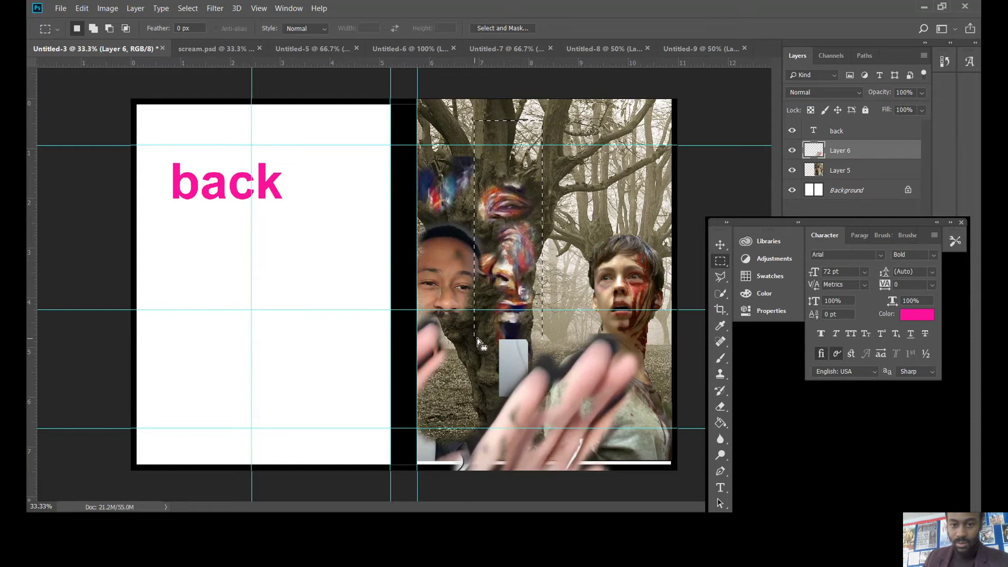
click(500, 341)
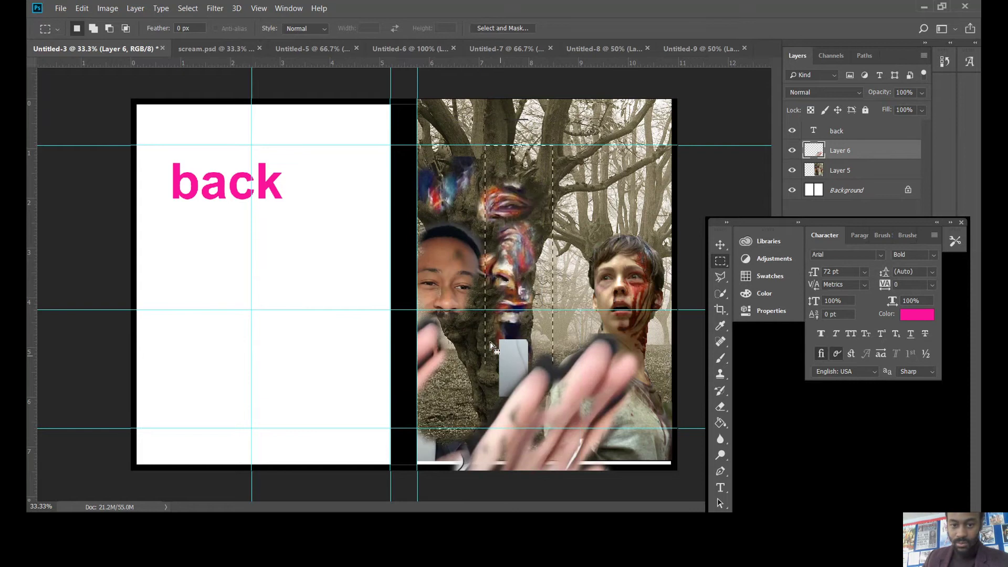
drag(495, 332, 513, 396)
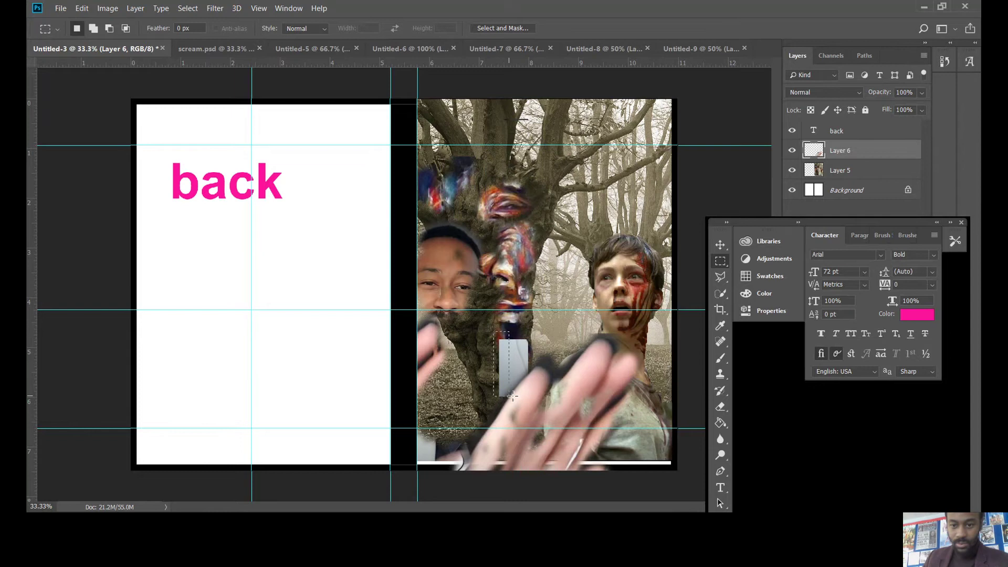
click(720, 276)
Step: Magic-wand the grey patch and try deleting it, dismissing the no-pixels-selected warnings
click(721, 261)
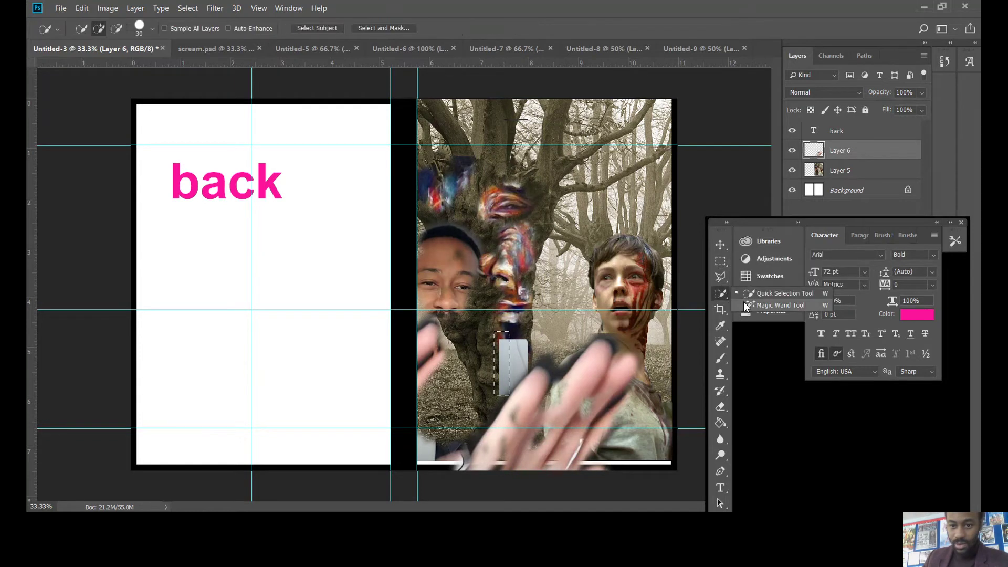
click(767, 304)
key(Delete)
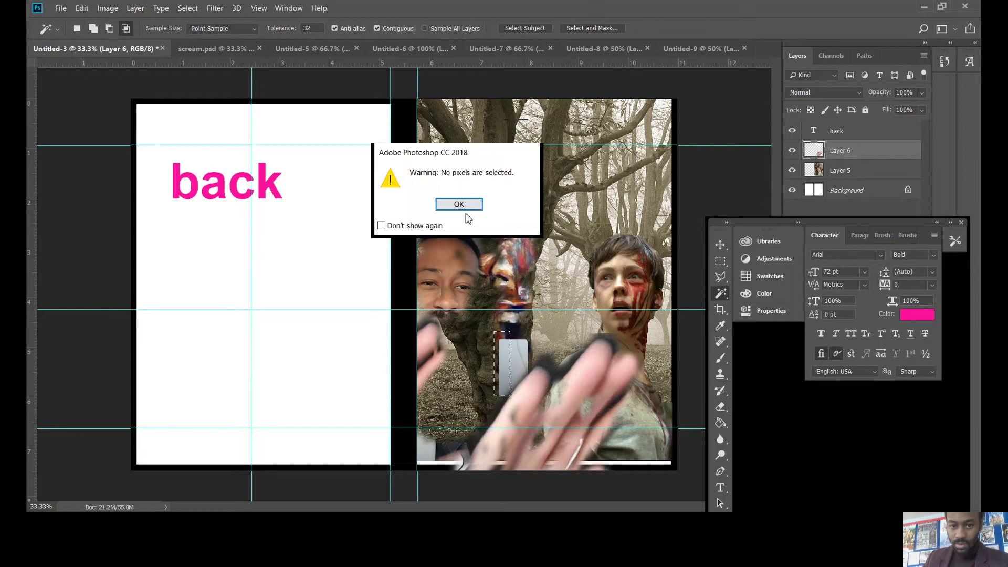
click(458, 204)
click(720, 261)
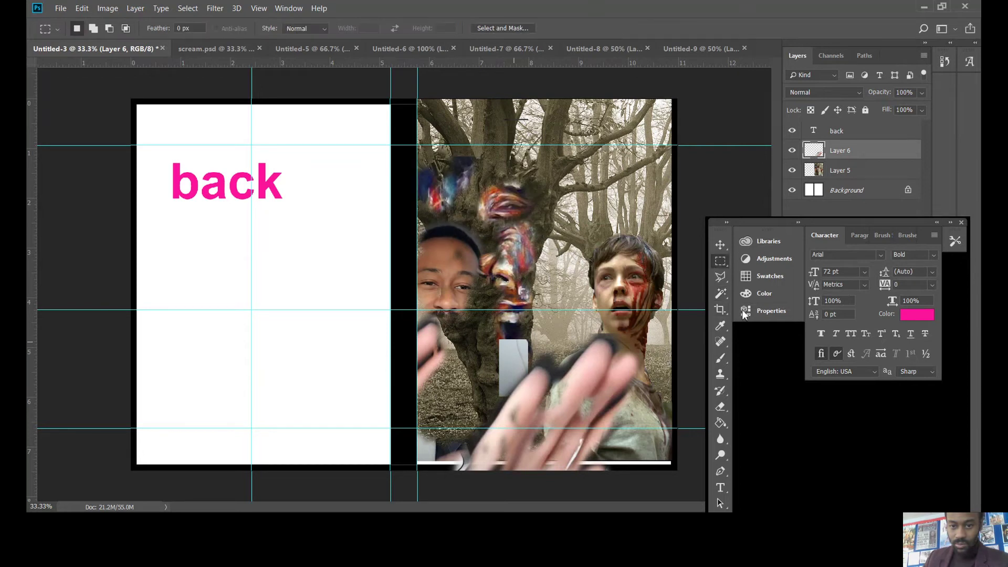
click(720, 293)
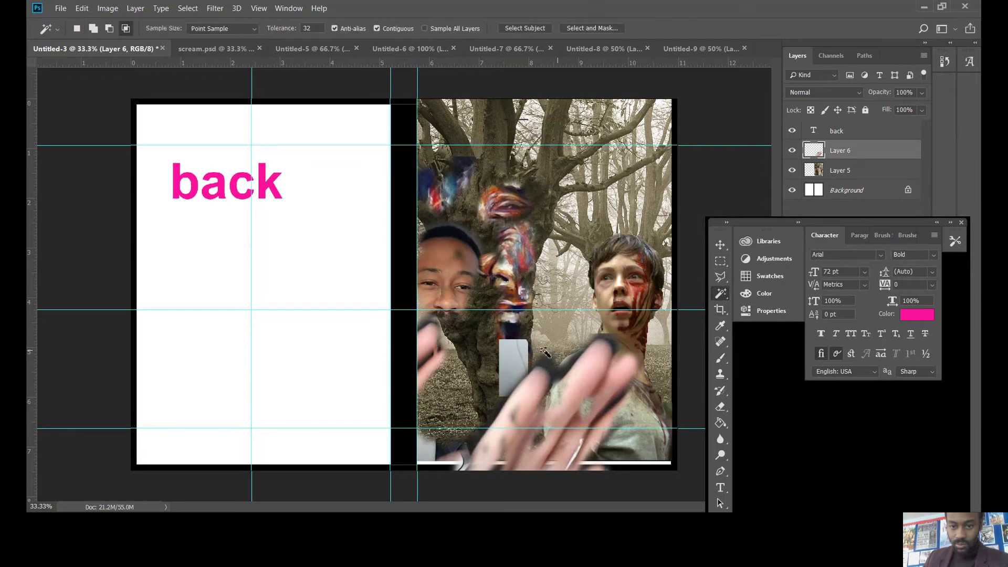
click(514, 352)
key(Delete)
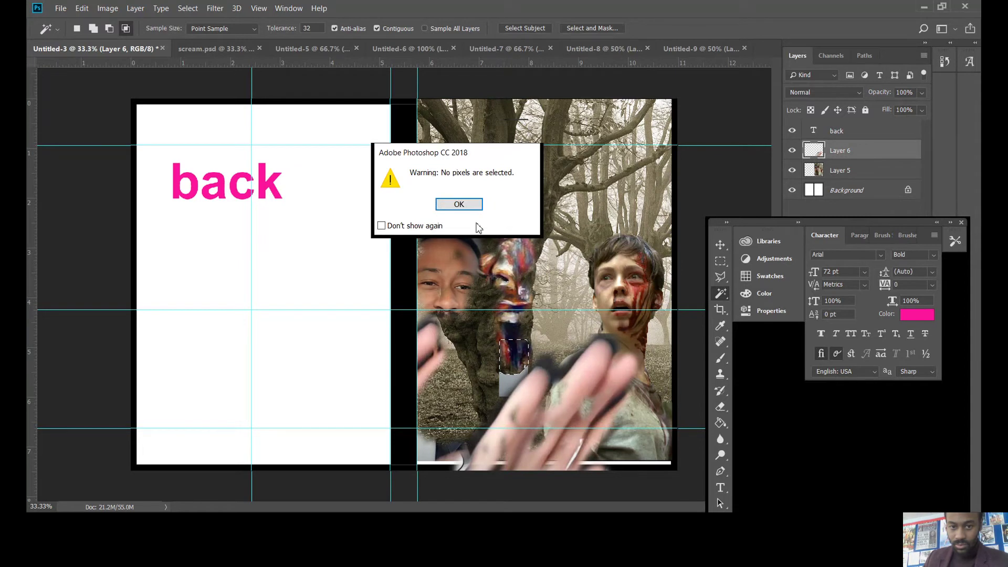
key(Return)
Step: Select the grey patch by colour and drag it up and left with the Move tool
click(510, 382)
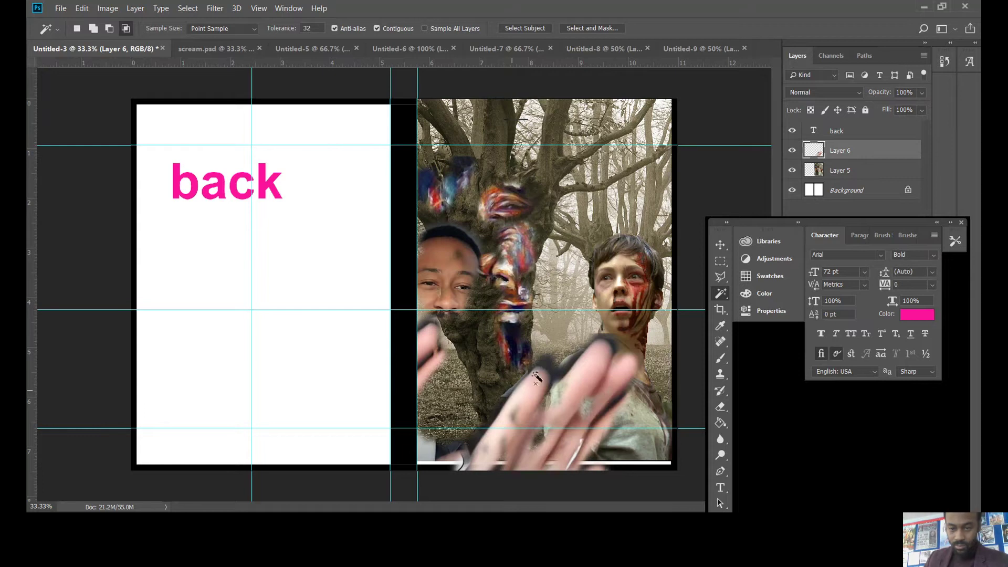
key(v)
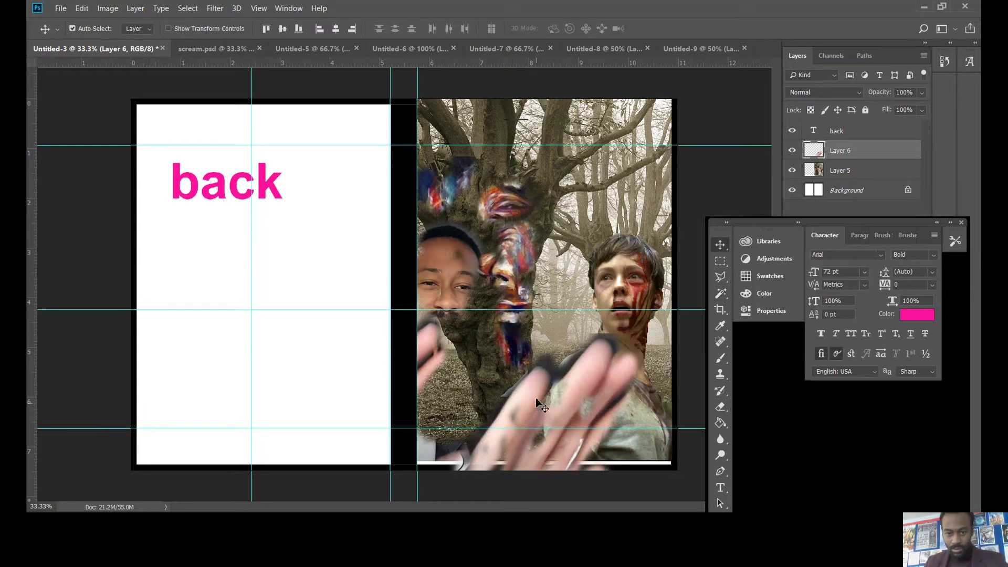
drag(535, 398, 557, 423)
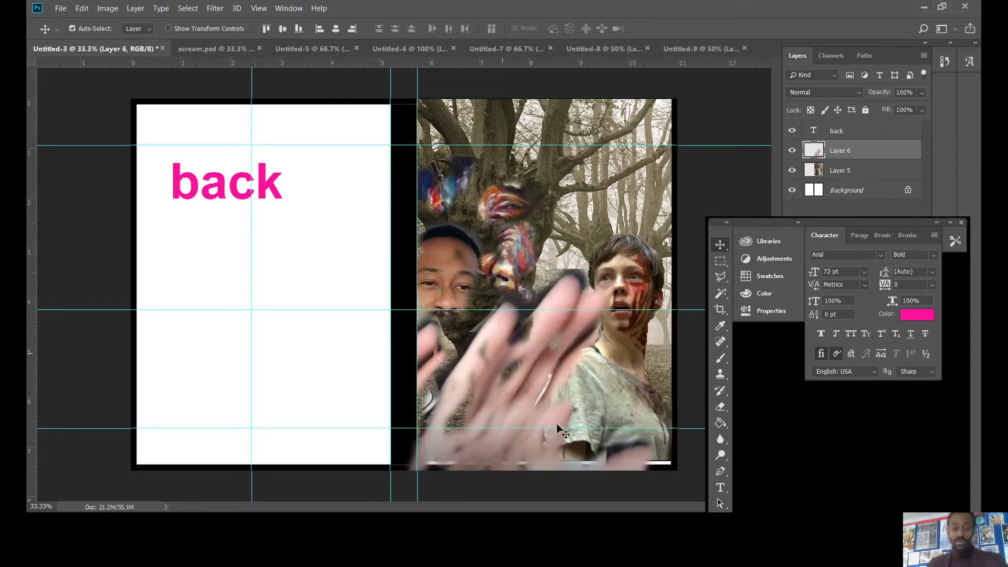
Step: Make Layer 6 active and set a Gaussian Blur radius of 127.3 pixels
click(719, 262)
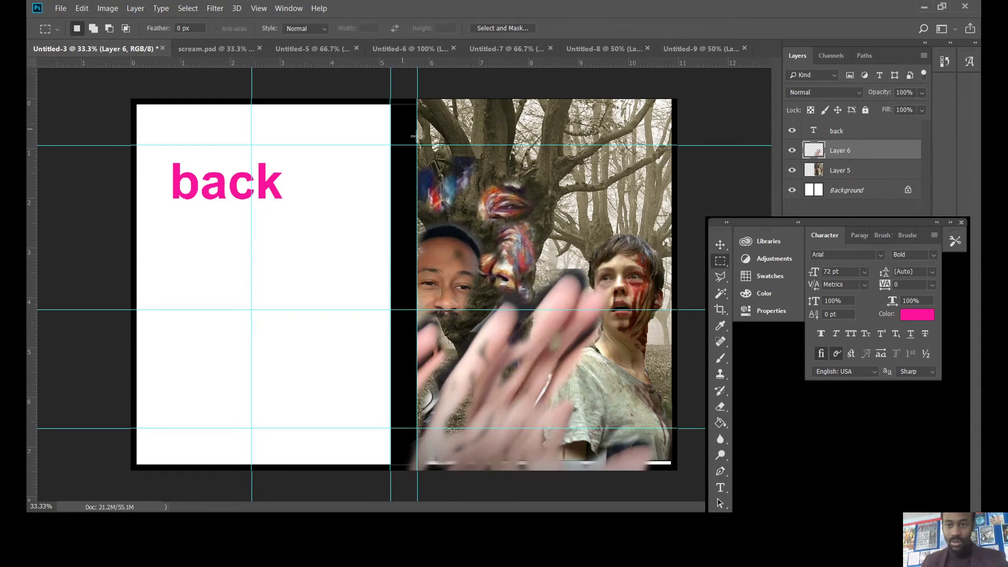
click(861, 176)
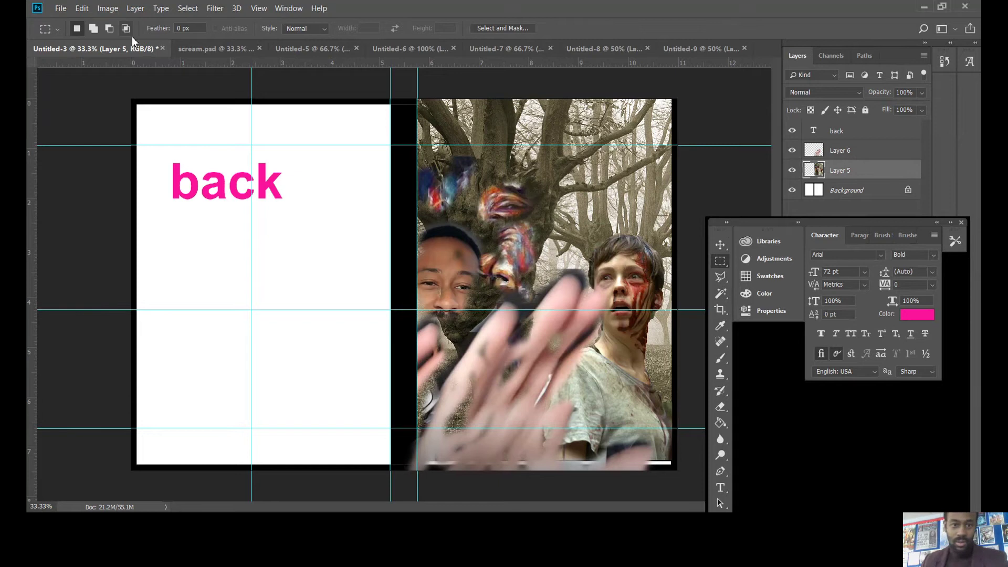
click(851, 152)
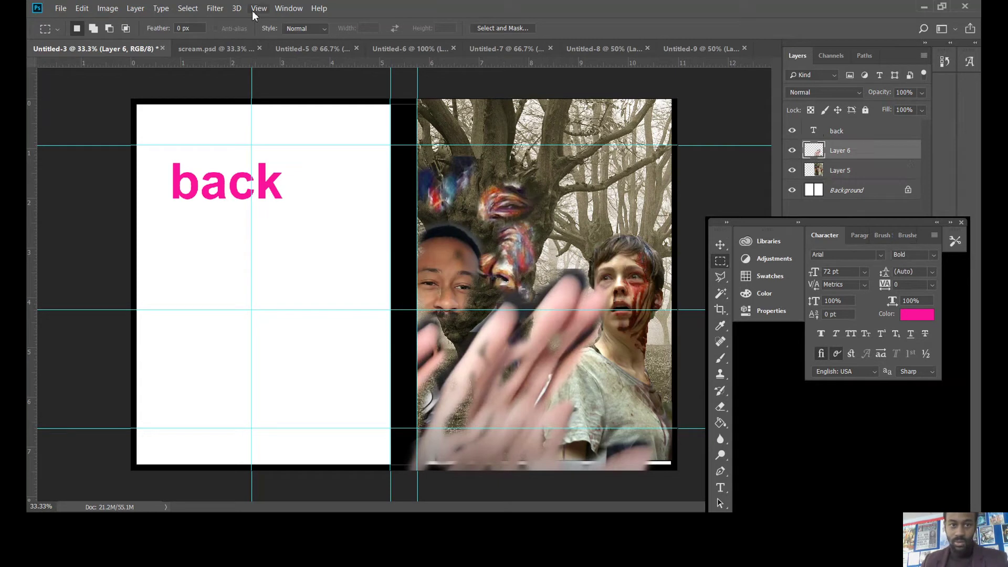
click(215, 8)
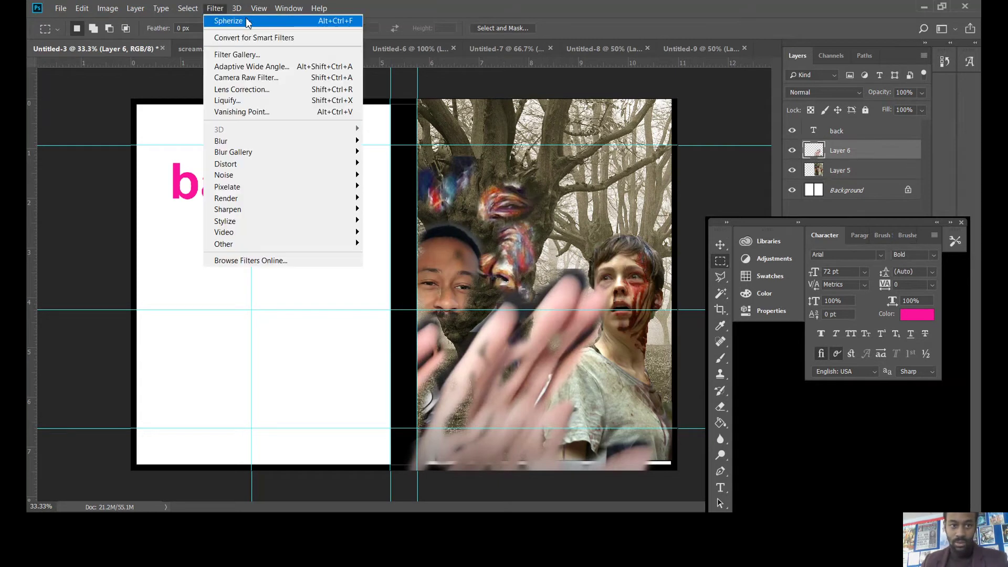
mouse_move(312, 167)
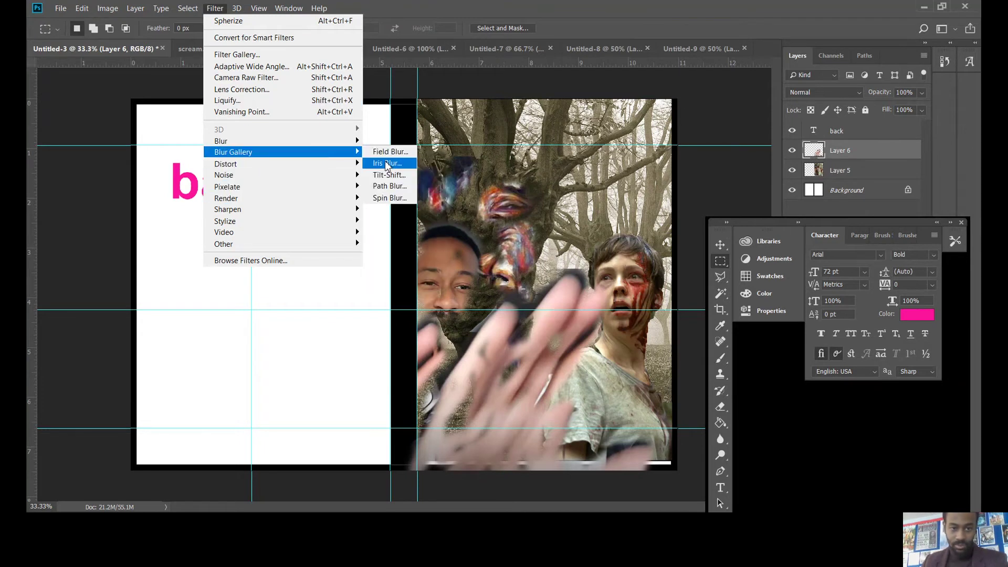
mouse_move(292, 141)
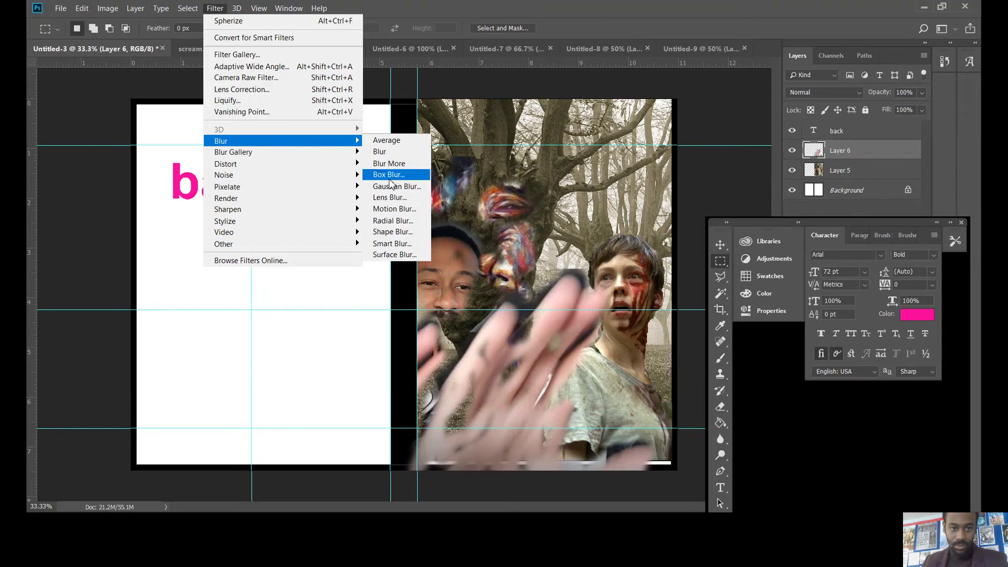
click(391, 185)
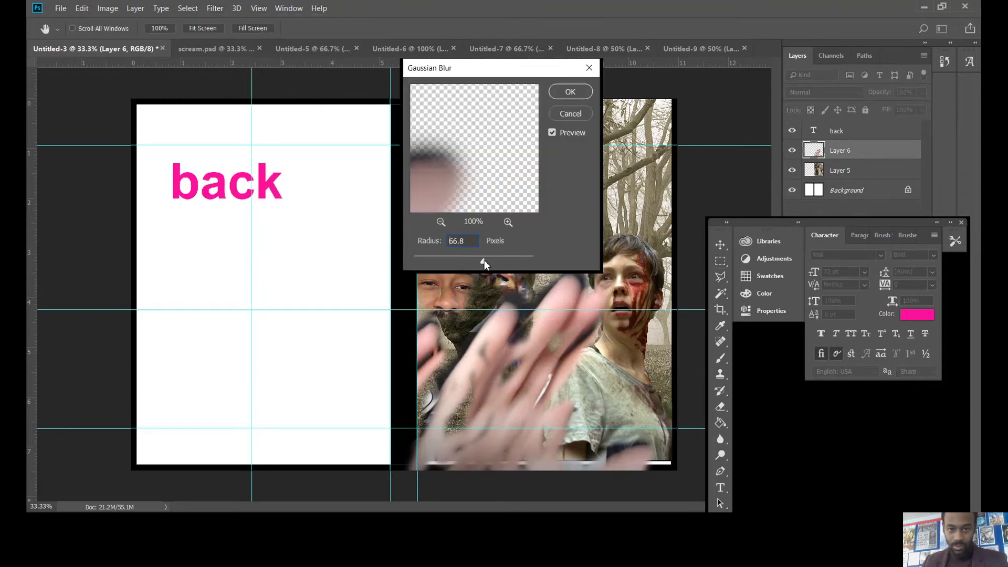
drag(489, 261, 466, 262)
drag(483, 258, 499, 260)
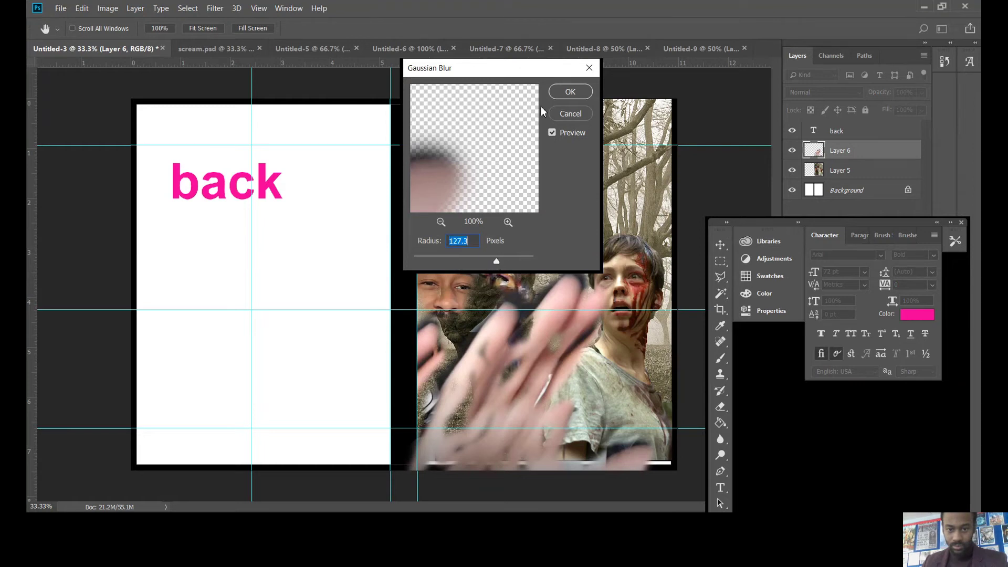
Step: Apply the Gaussian blur, then open Lens Blur on Layer 6 and cancel it
click(570, 92)
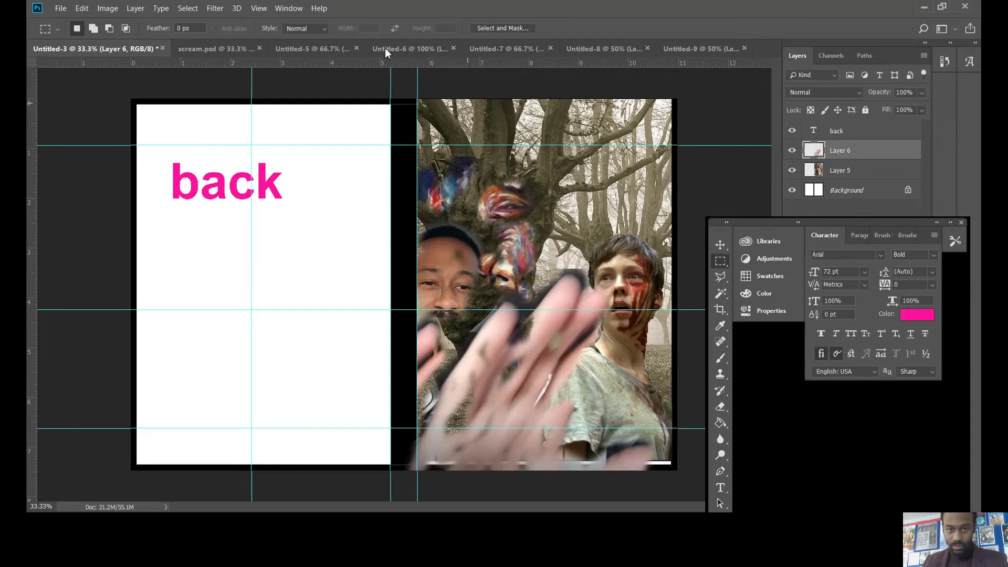
click(237, 8)
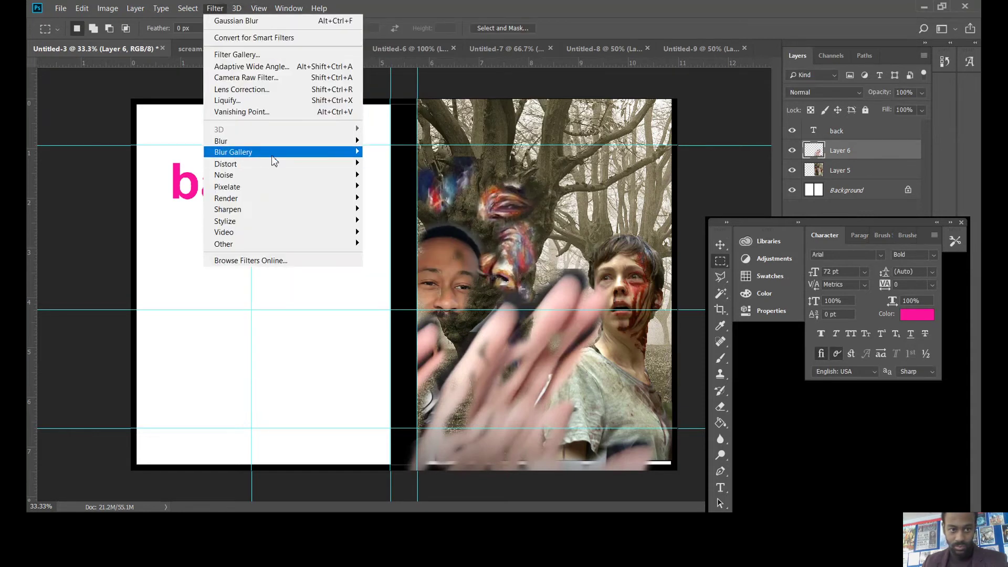
mouse_move(278, 154)
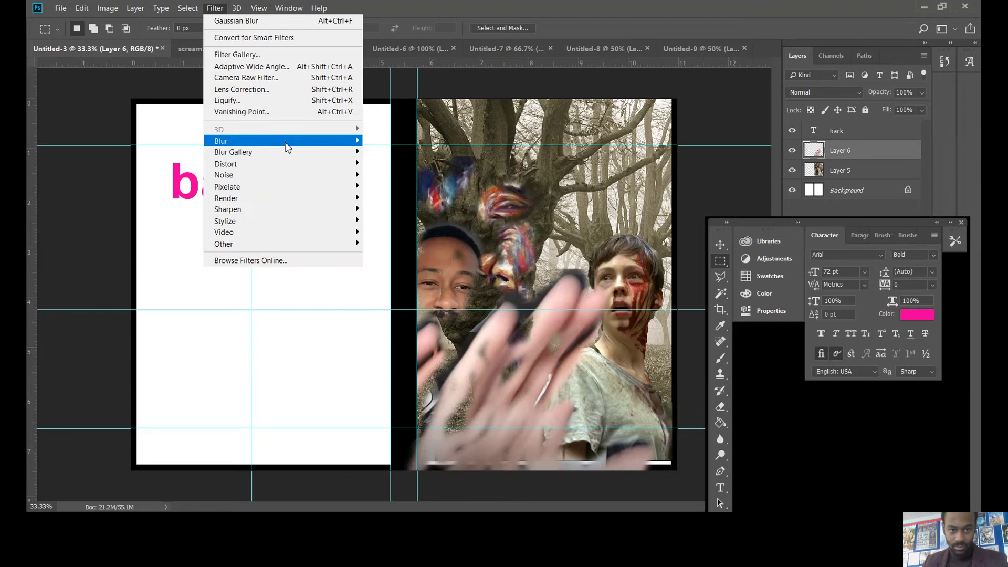
mouse_move(337, 142)
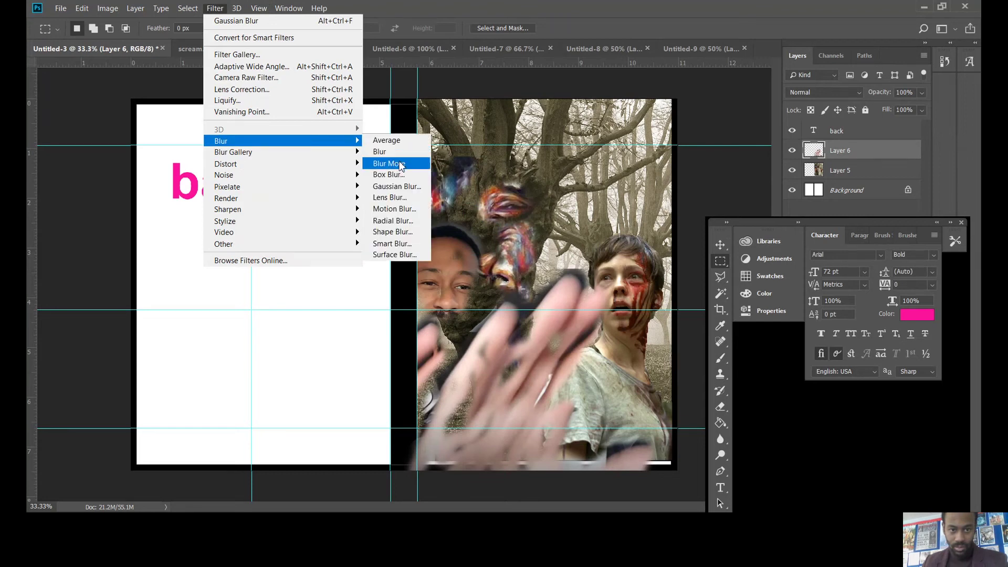
click(401, 198)
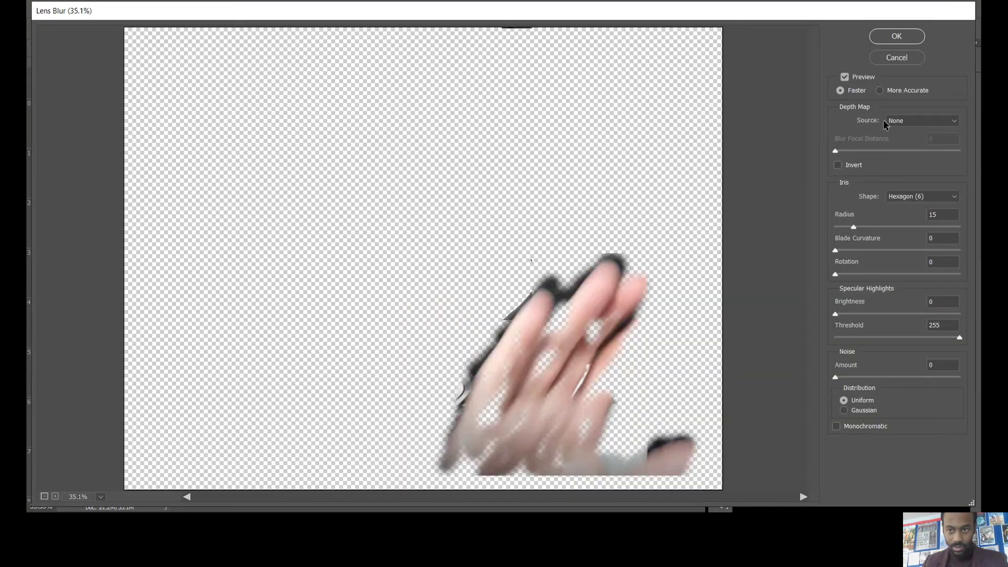
click(889, 59)
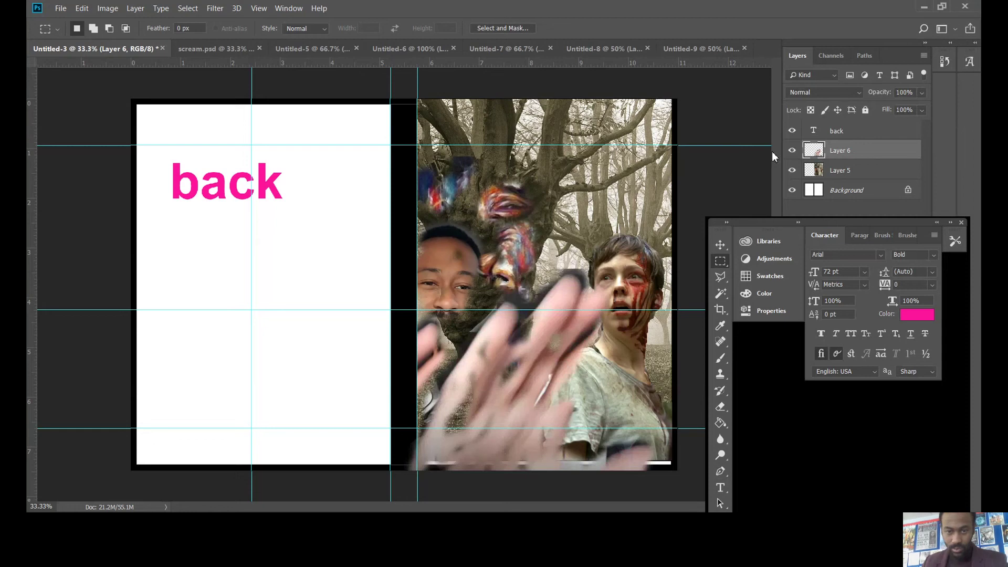
Step: Apply Replace Color to Layer 5 (hue -55, saturation +70, fuzziness 70) and toggle its visibility
click(840, 171)
click(115, 9)
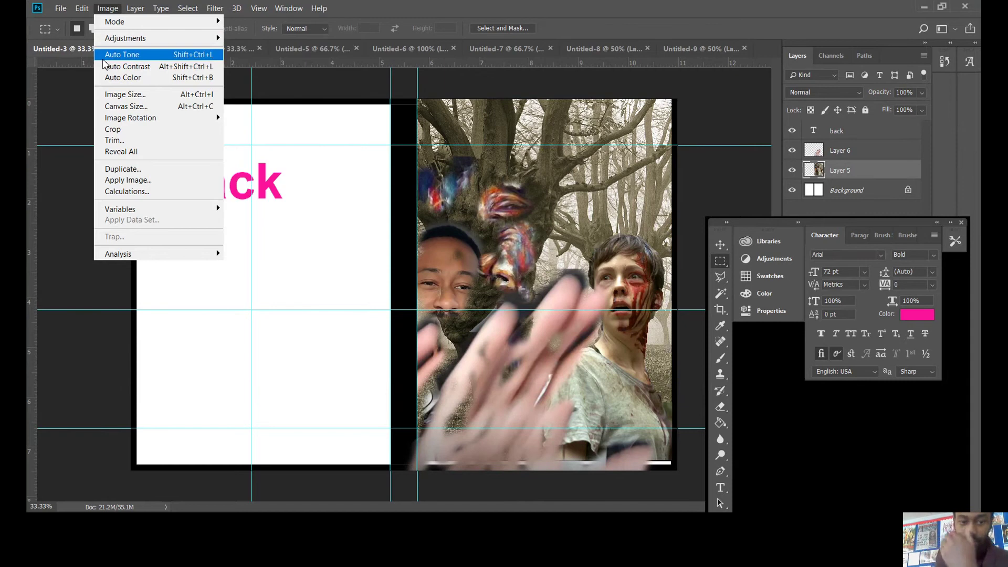
mouse_move(151, 41)
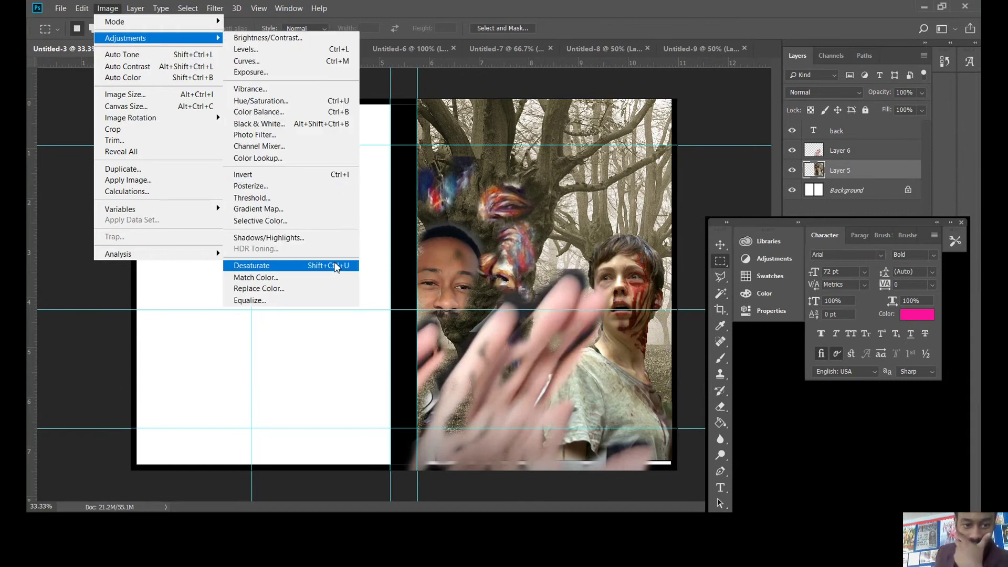
click(322, 289)
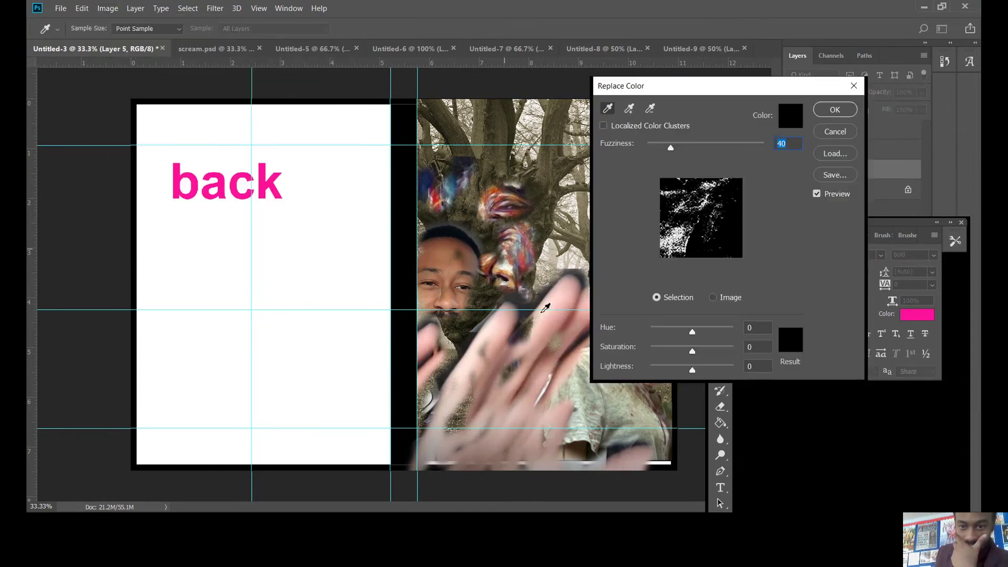
drag(656, 330, 702, 351)
click(671, 351)
drag(723, 92, 223, 96)
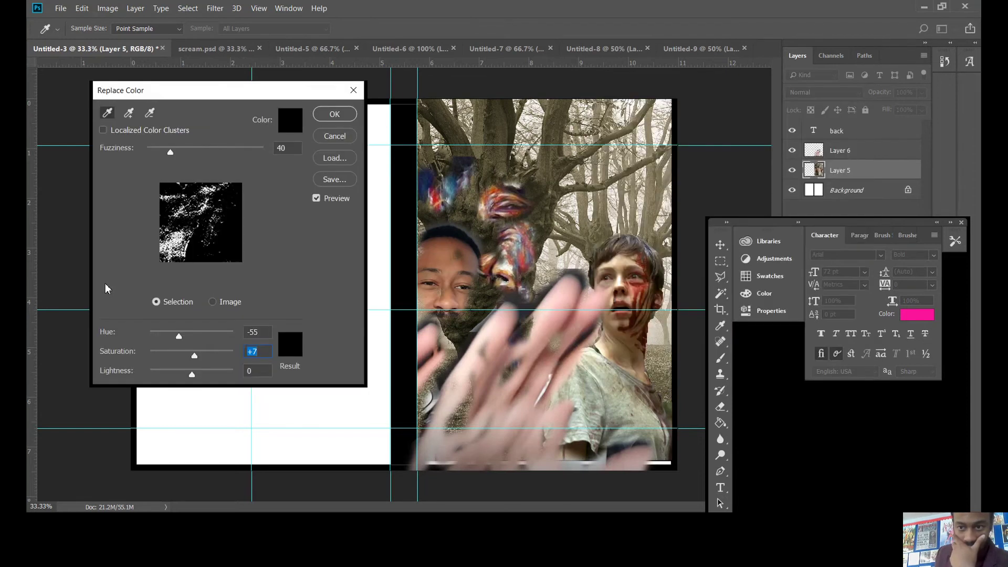
mouse_move(207, 359)
mouse_down()
mouse_move(221, 357)
mouse_move(203, 376)
mouse_up()
drag(176, 153, 188, 153)
click(345, 136)
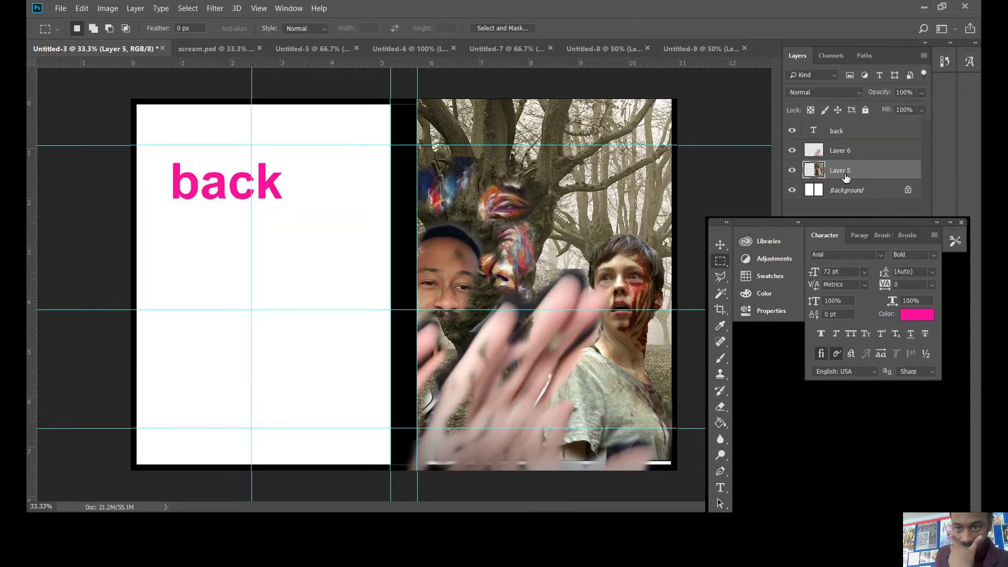
click(793, 173)
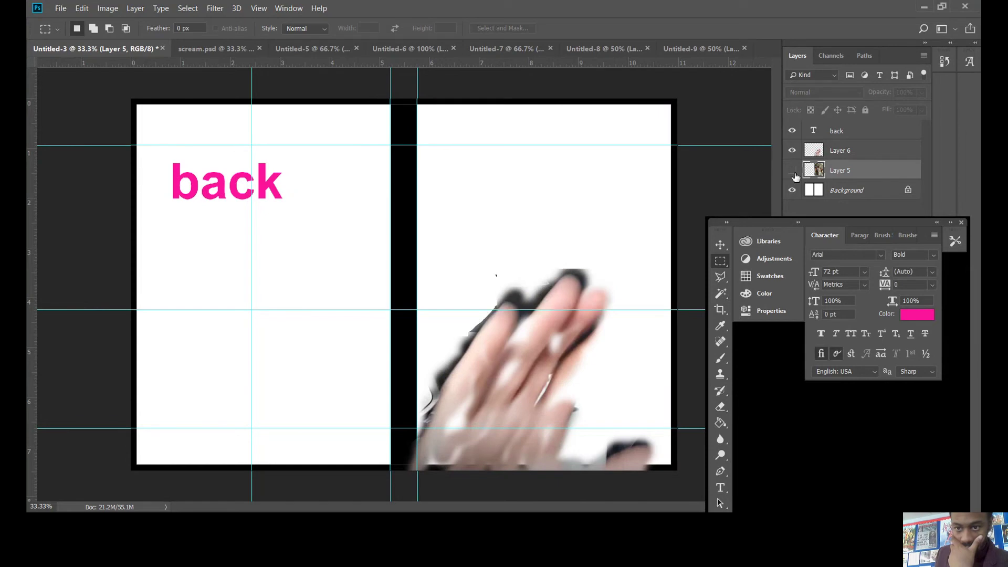
click(793, 171)
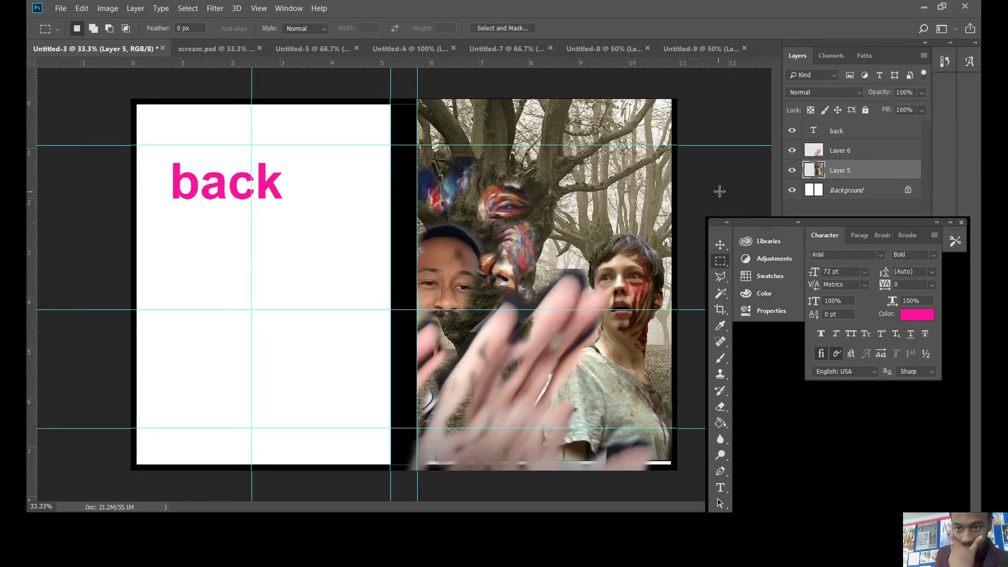
Step: Undo an accidental Ctrl+I colour inversion of the forest layer
click(118, 8)
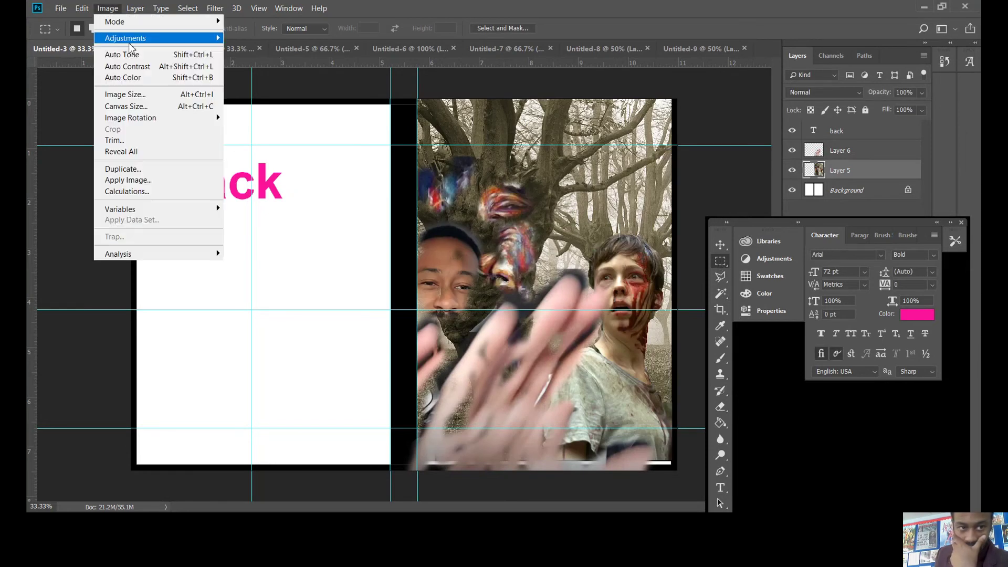
mouse_move(129, 38)
key(Escape)
key(Escape)
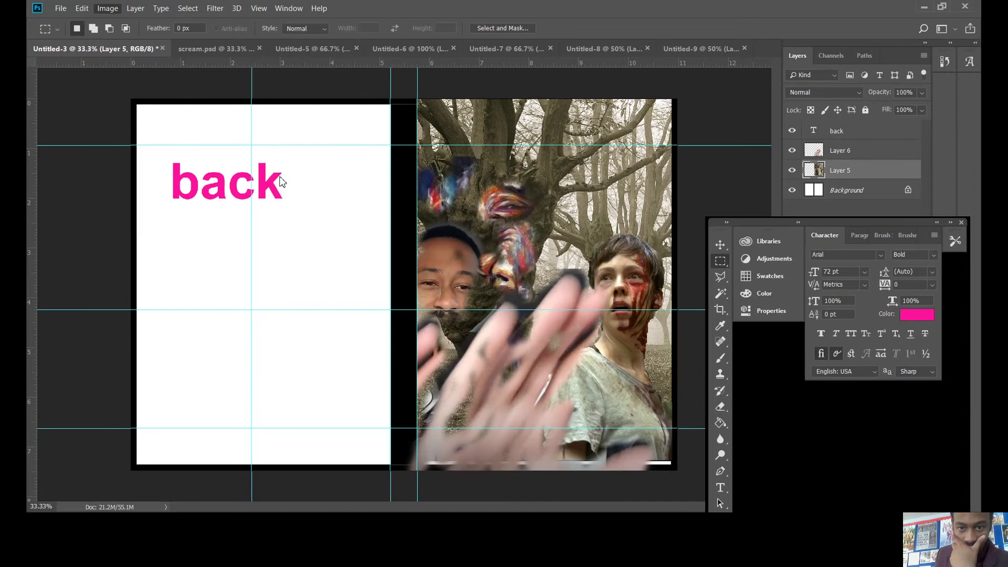
key(ctrl+i)
click(81, 8)
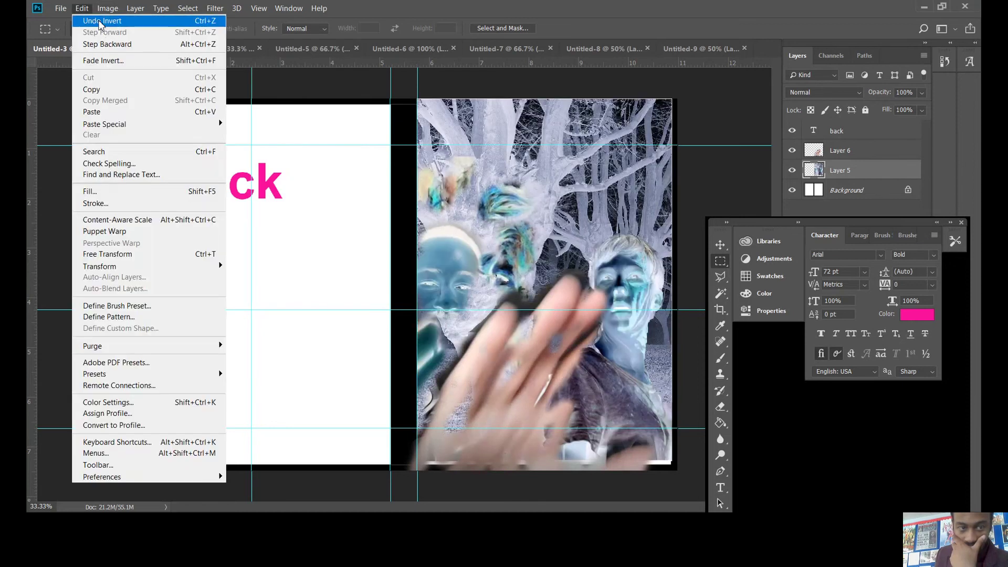
key(Escape)
key(ctrl+z)
Step: Desaturate Layer 5, then desaturate Layer 6, the blurred hand
click(107, 7)
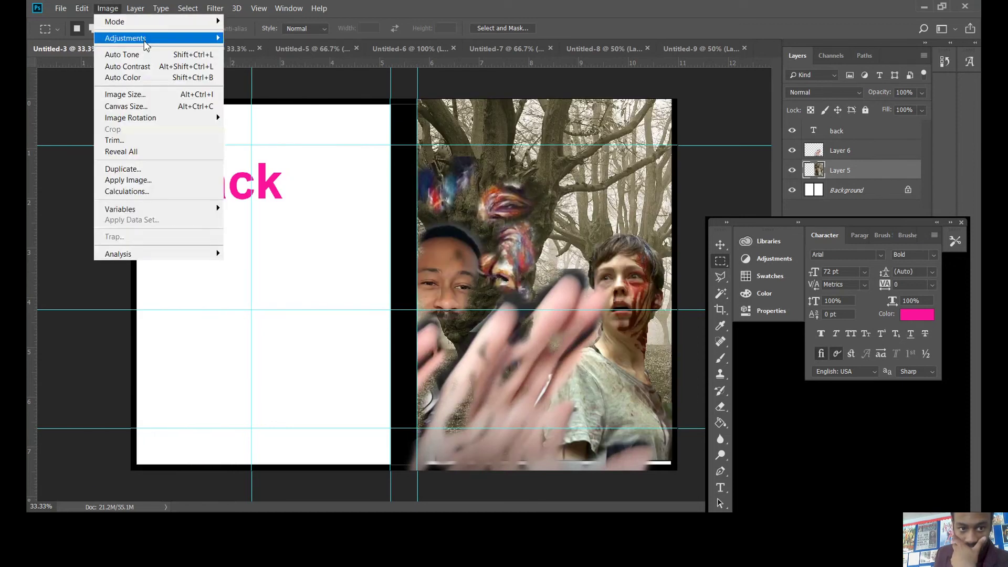
mouse_move(126, 38)
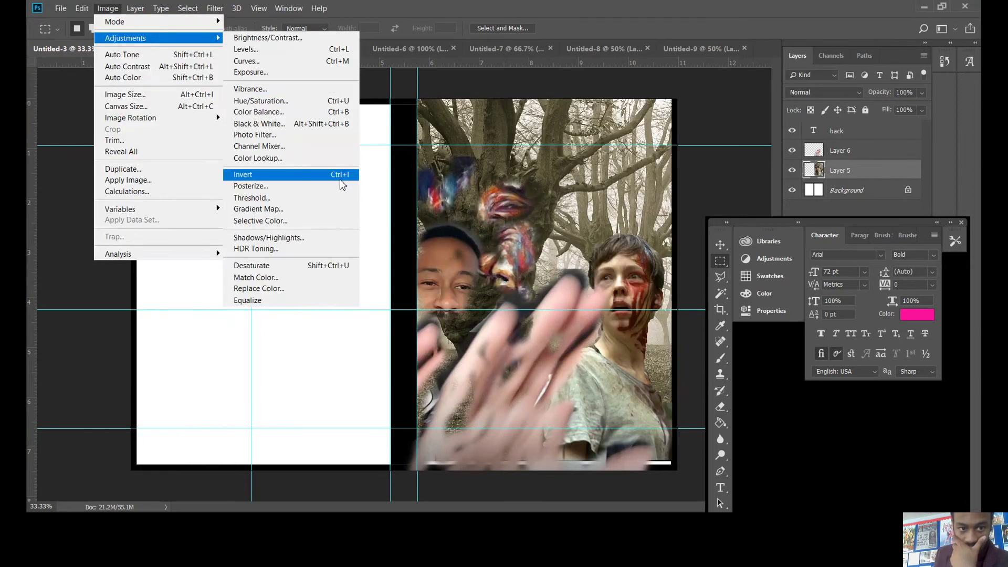
click(310, 268)
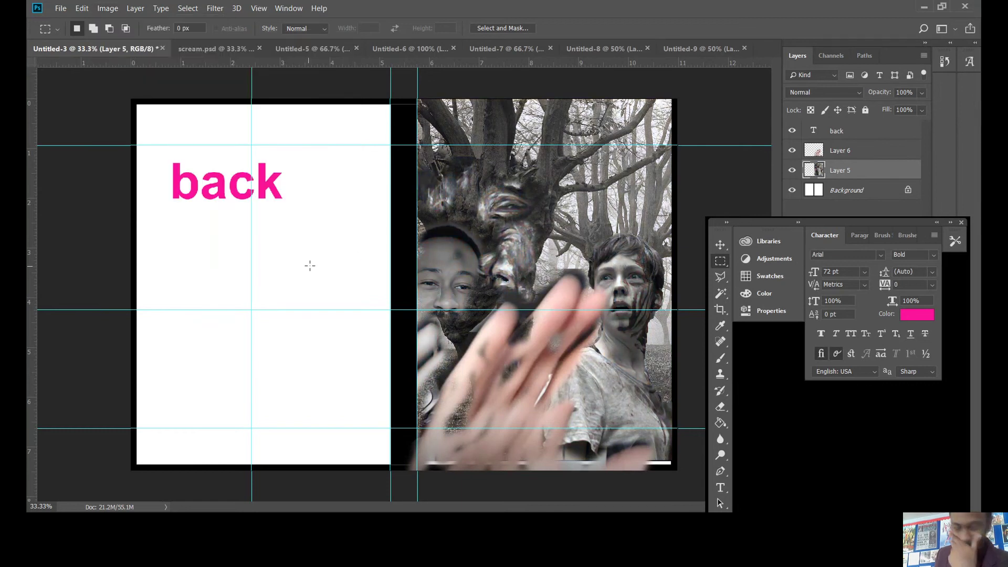
click(816, 141)
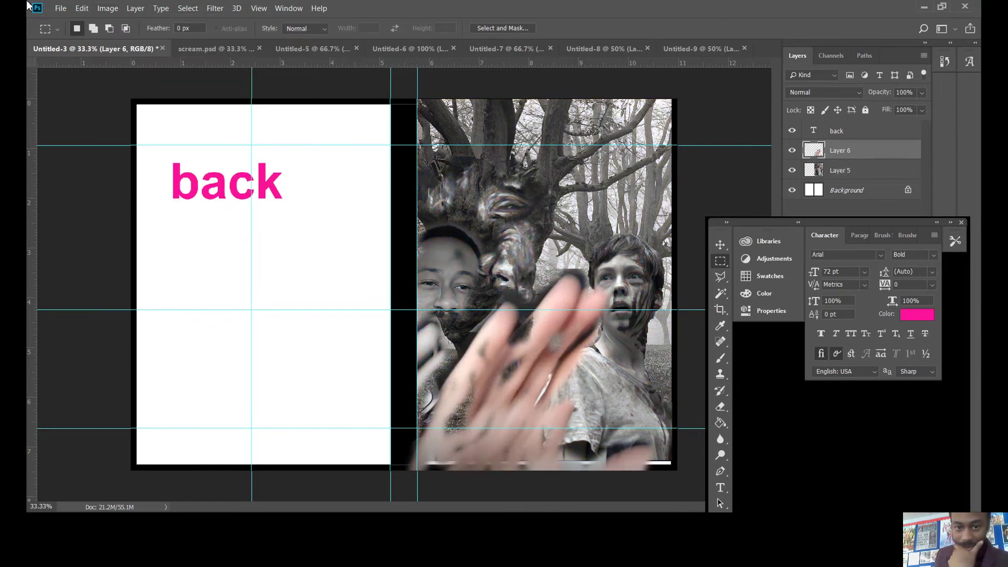
click(113, 12)
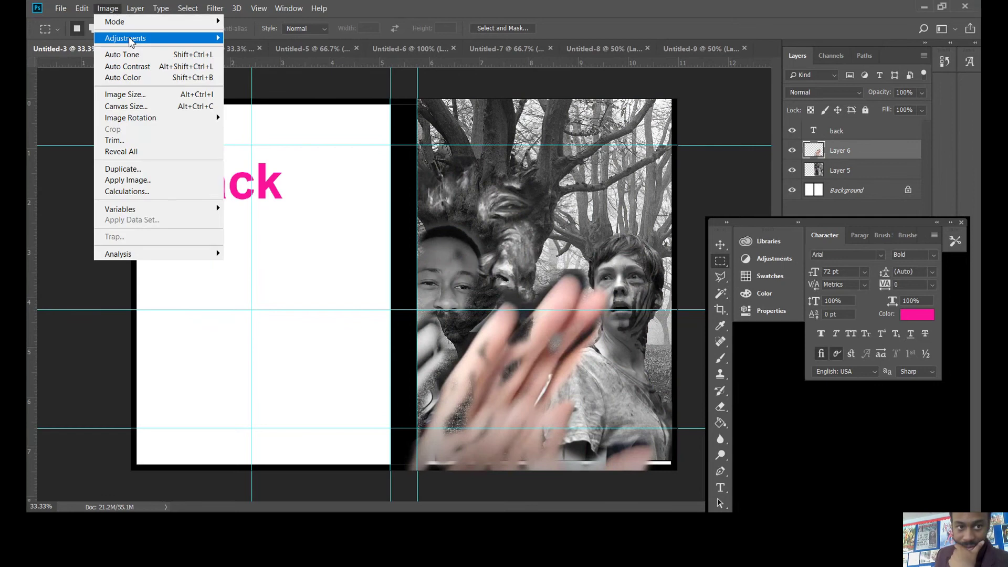
click(308, 272)
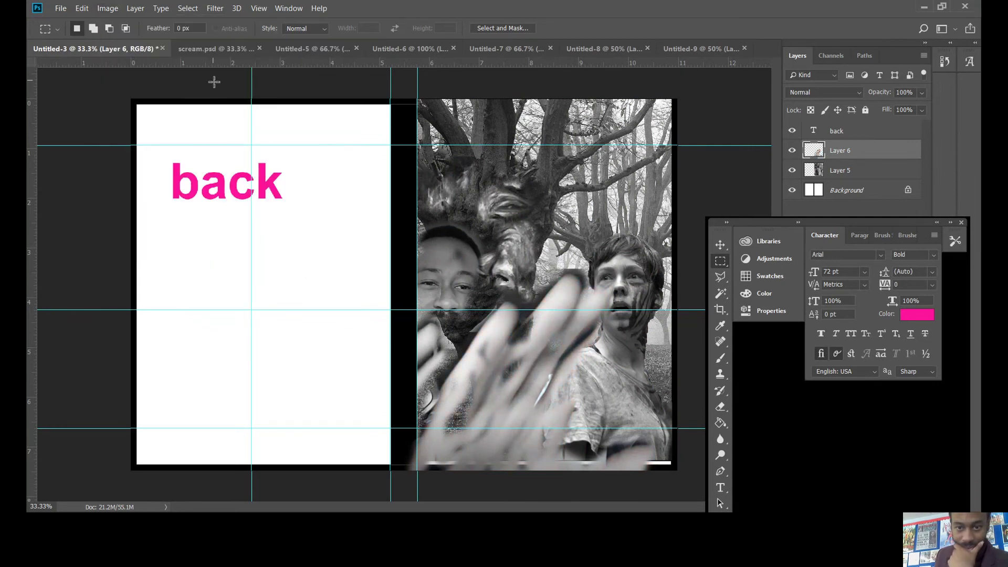
click(112, 9)
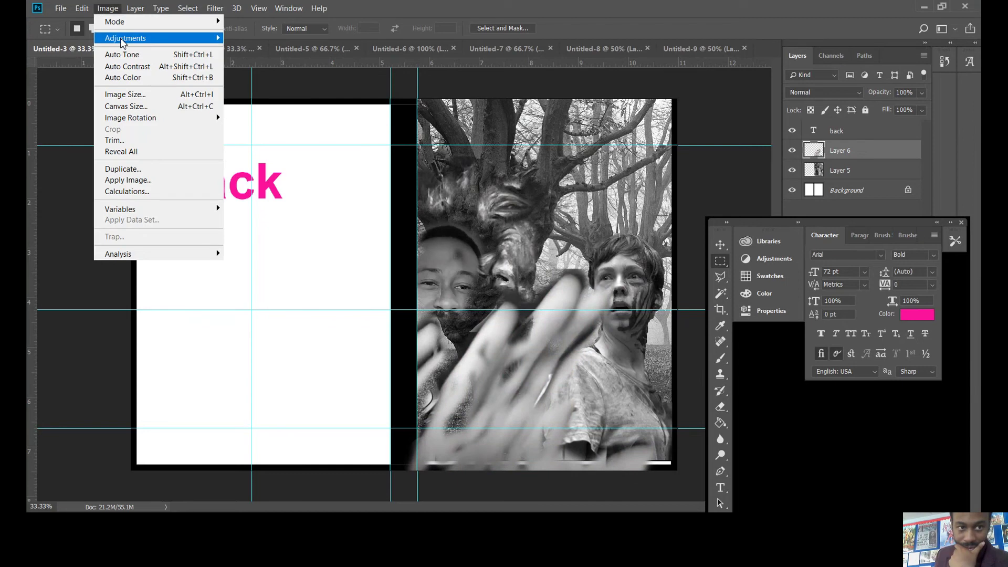
mouse_move(122, 40)
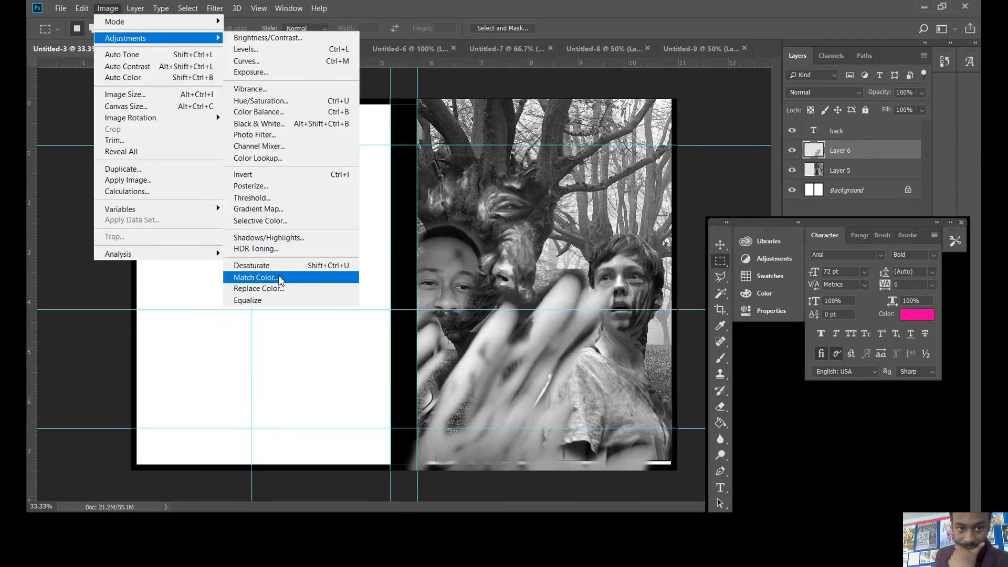
Step: Give the hand layer Hue/Saturation of hue +85, saturation -50, lightness +14 and apply it
click(267, 104)
mouse_move(656, 166)
mouse_down()
mouse_move(636, 168)
mouse_move(669, 167)
mouse_up()
drag(676, 88, 798, 82)
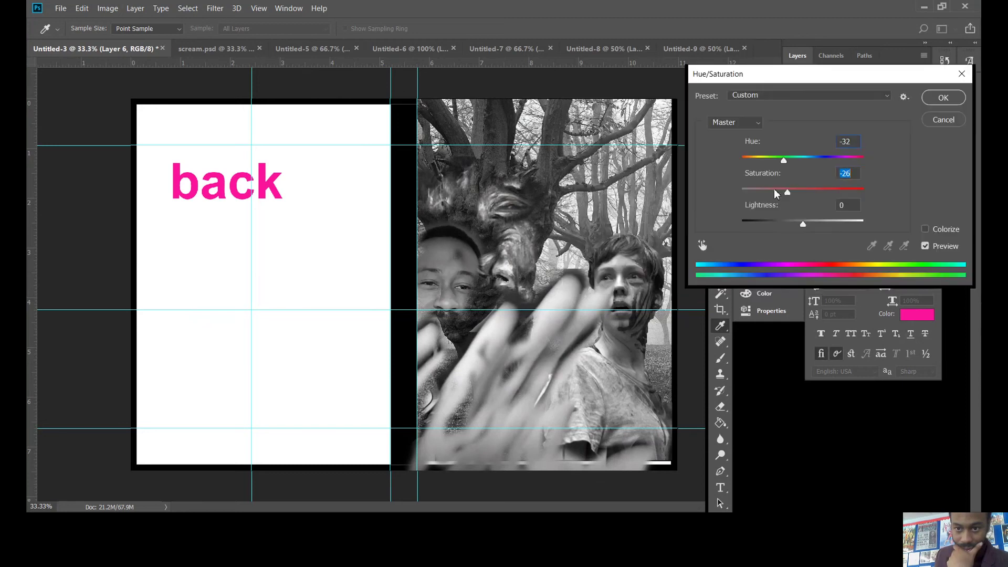
drag(803, 192, 840, 192)
drag(808, 228, 840, 219)
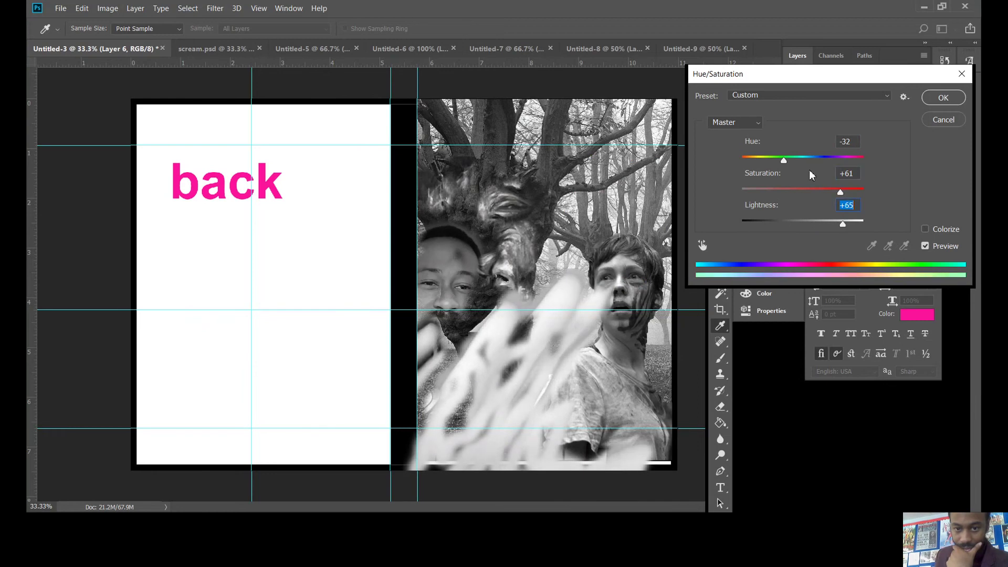
click(829, 222)
drag(830, 222, 826, 223)
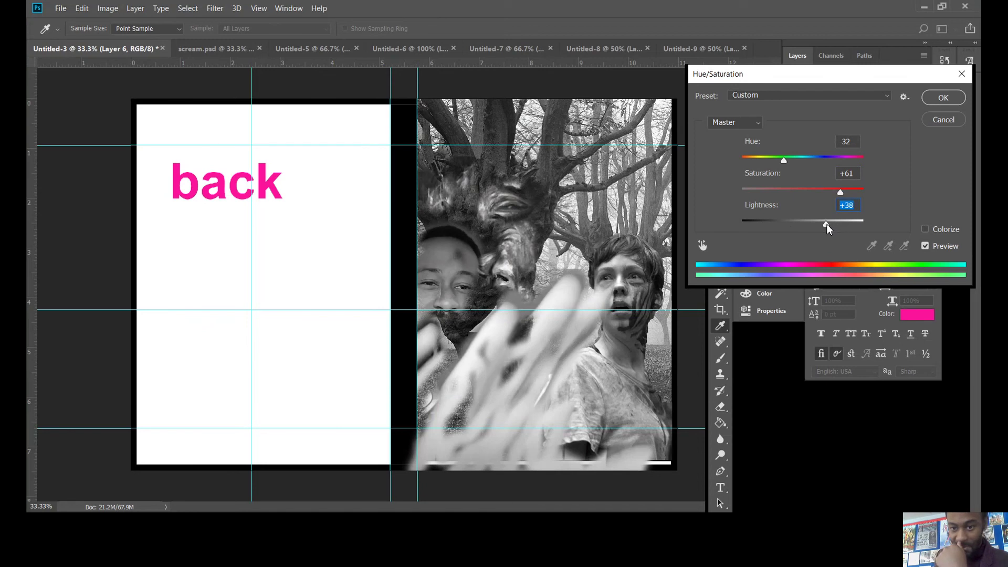
click(811, 223)
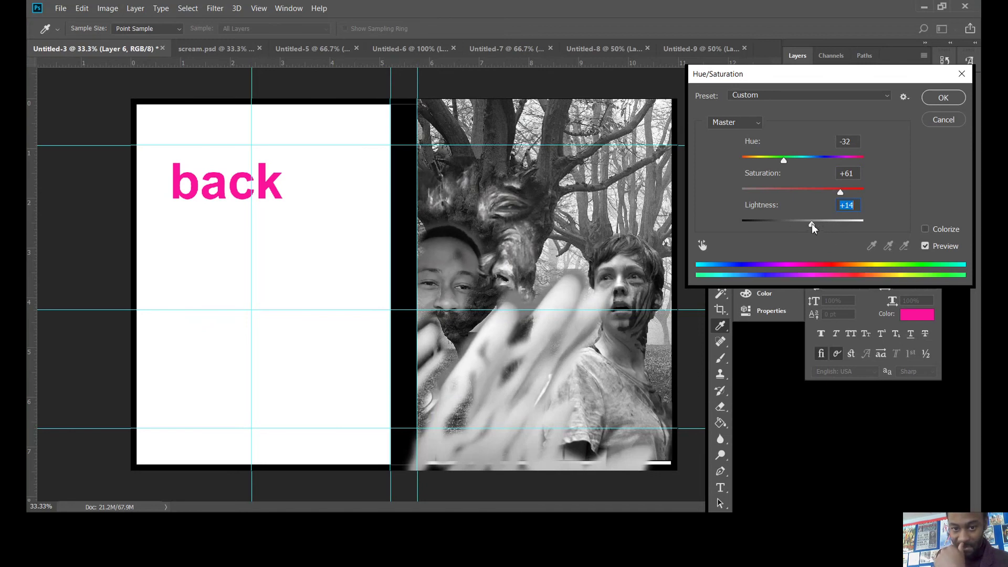
click(808, 191)
drag(807, 193, 840, 161)
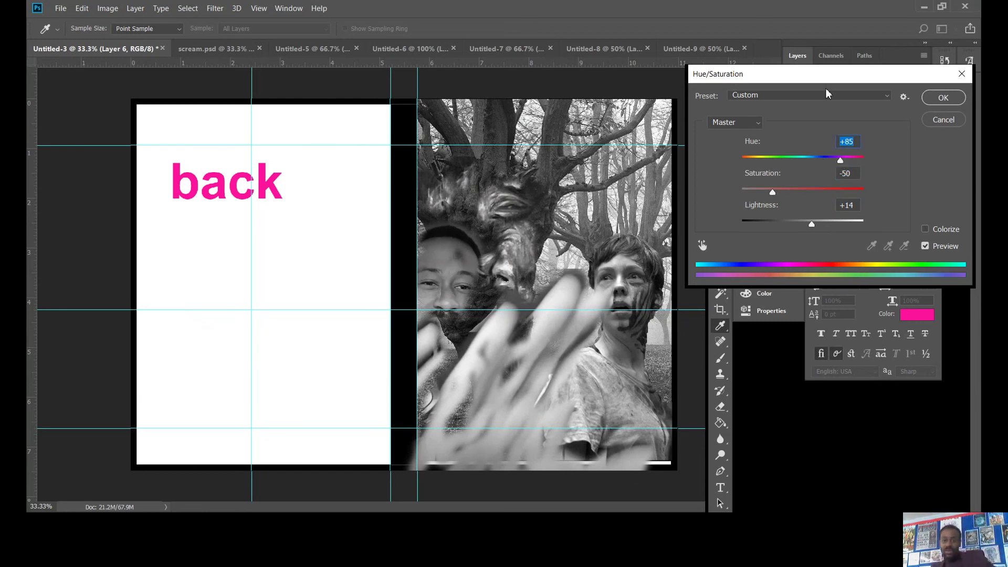
click(942, 98)
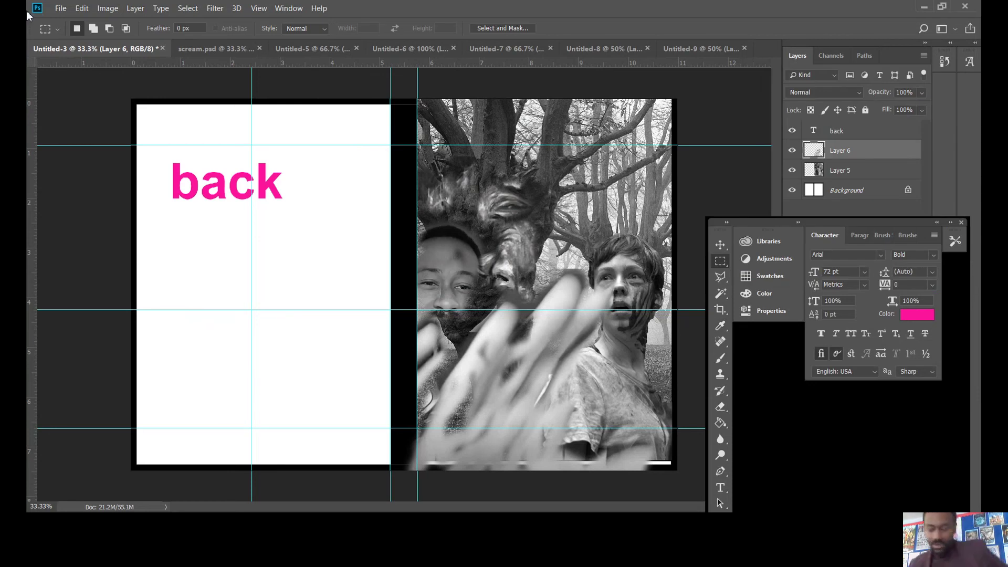